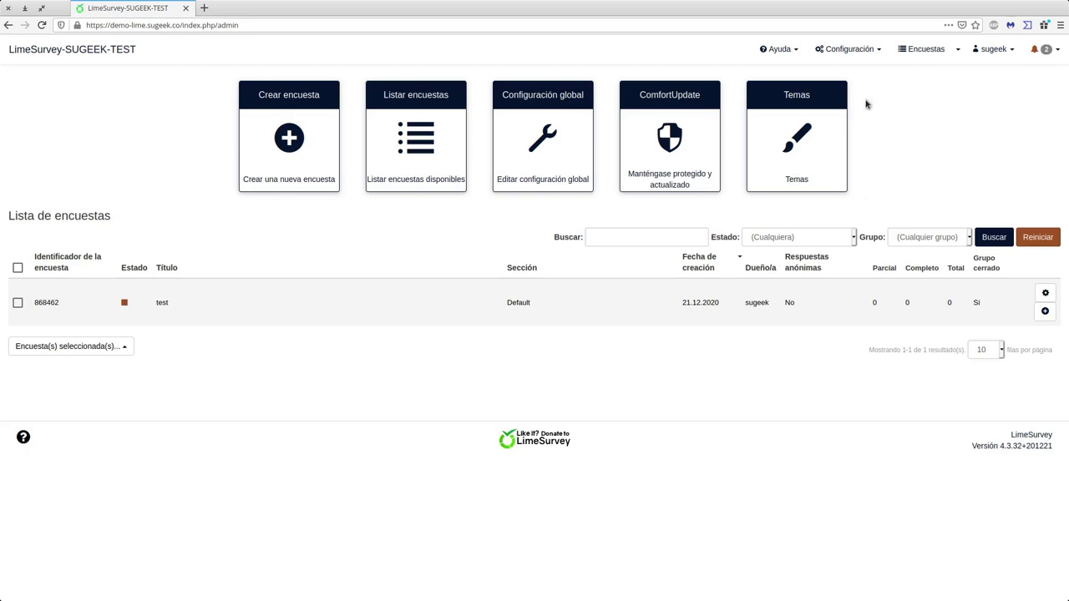
click(881, 50)
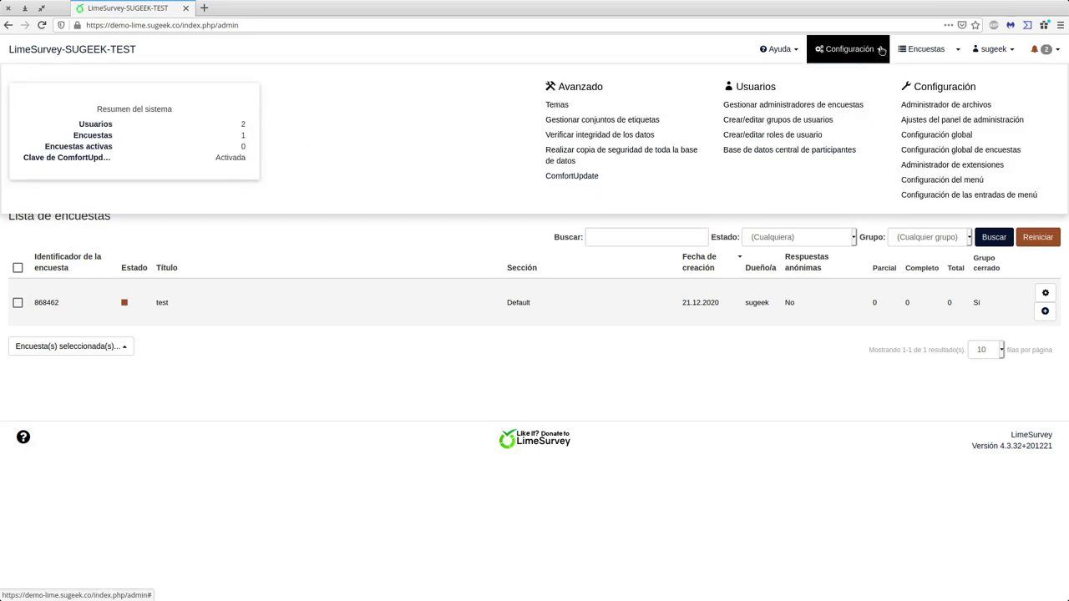
click(864, 131)
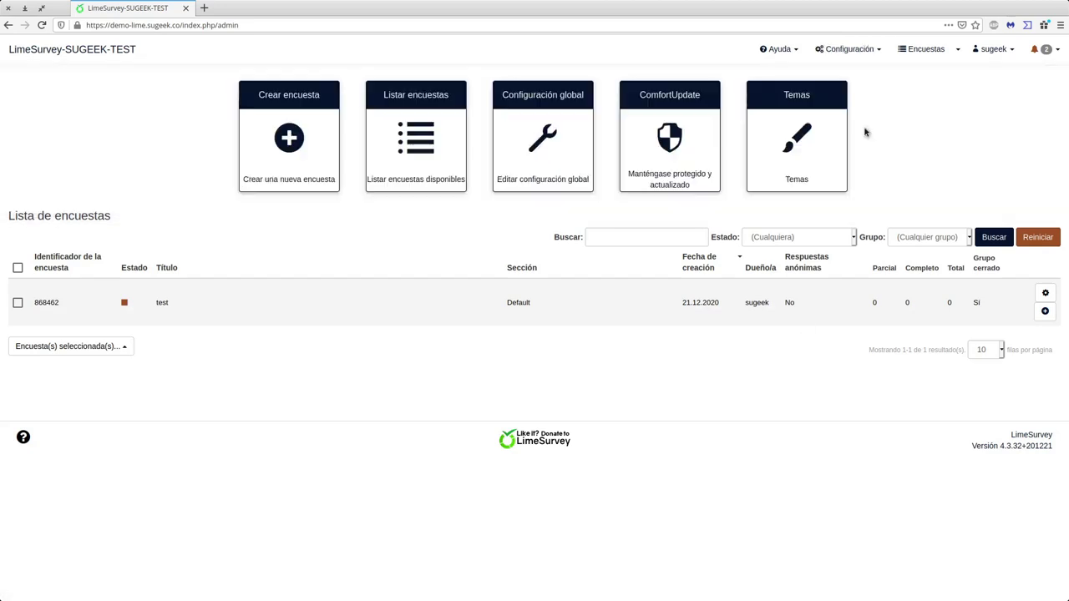
click(884, 52)
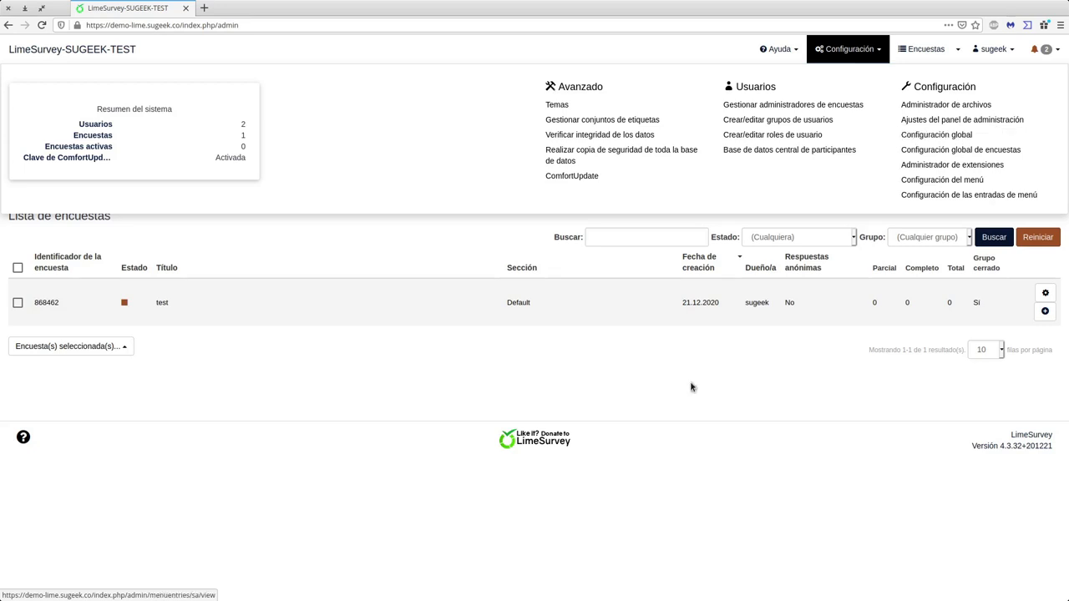
click(655, 427)
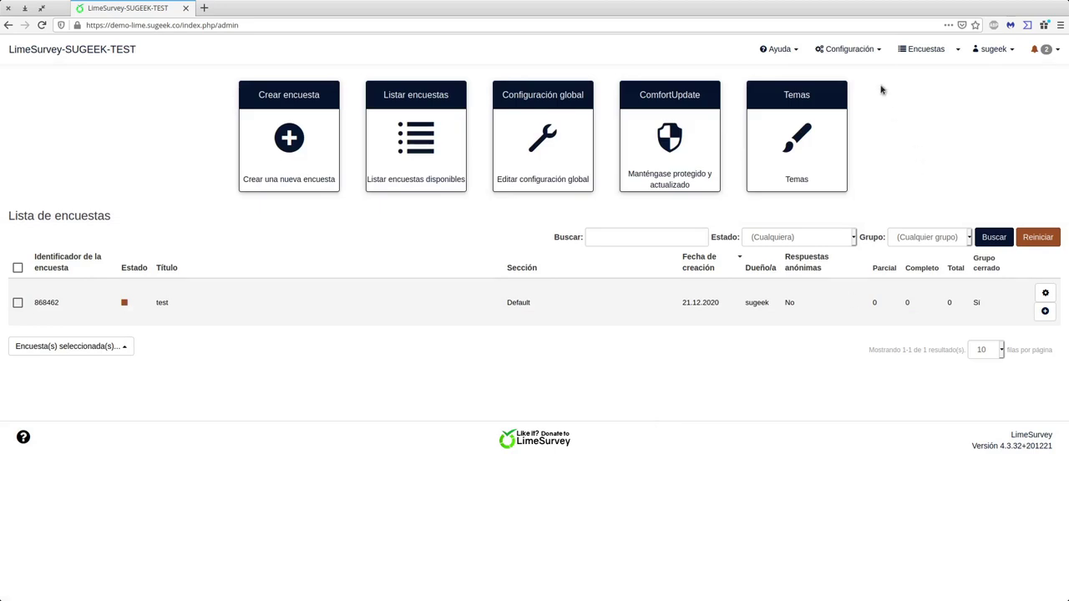
- Open the themes administration page and look through the installed survey themes
click(876, 51)
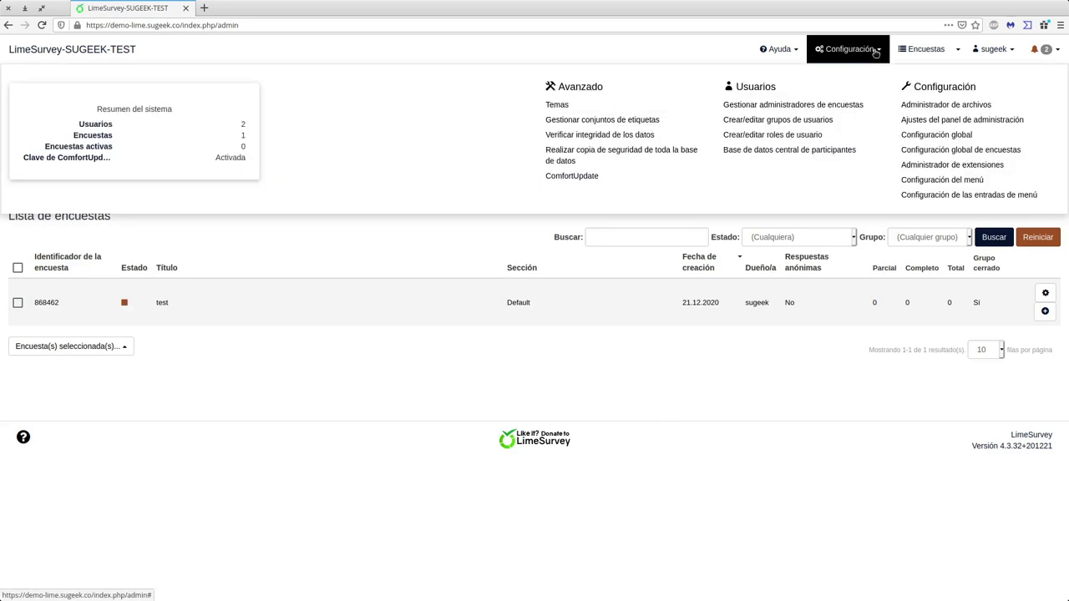
click(557, 104)
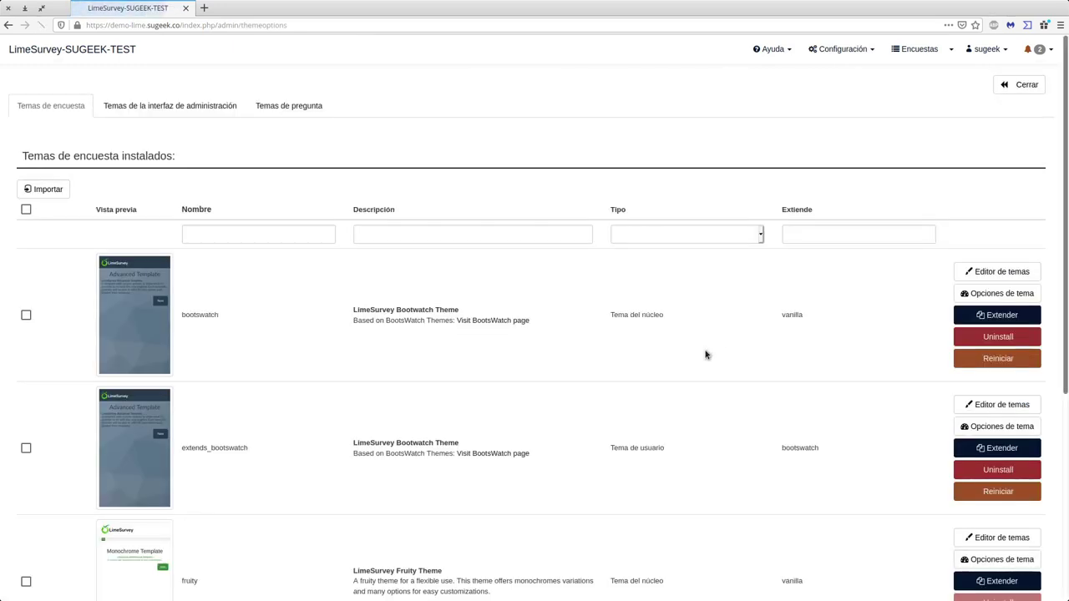
scroll(694, 364, down, 3)
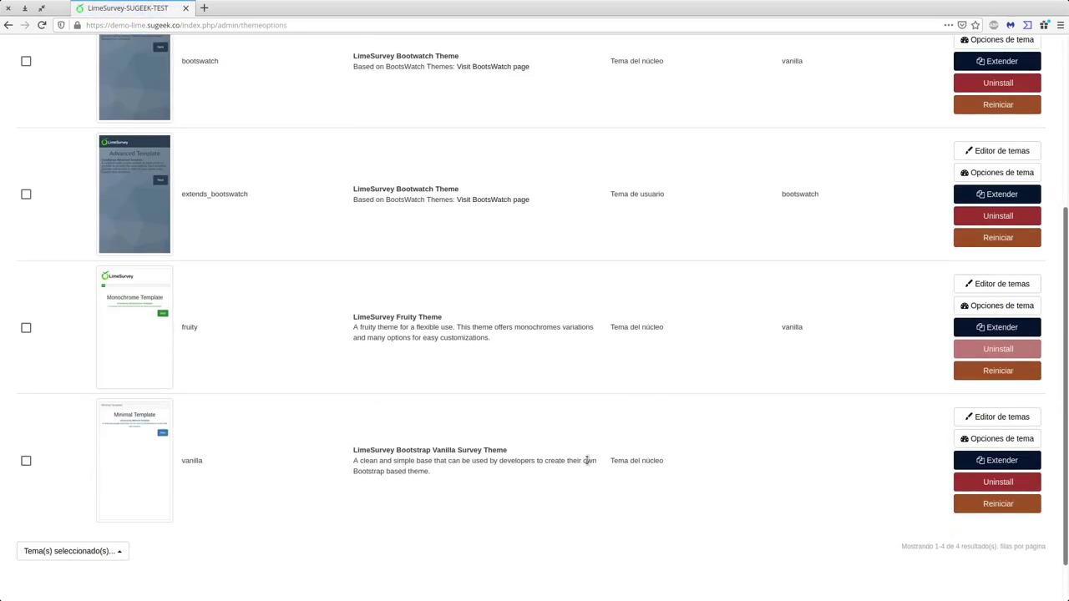
scroll(381, 424, up, 2)
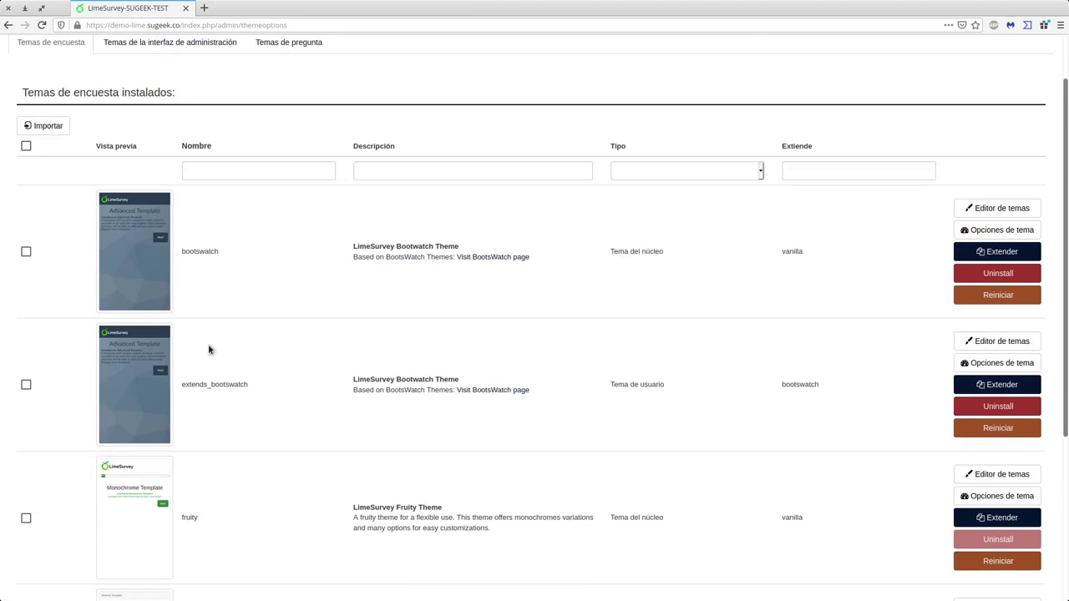
- Open the extends_bootswatch survey theme in the theme editor and examine its layout_global.twig code
drag(182, 385, 281, 404)
click(282, 403)
click(1019, 342)
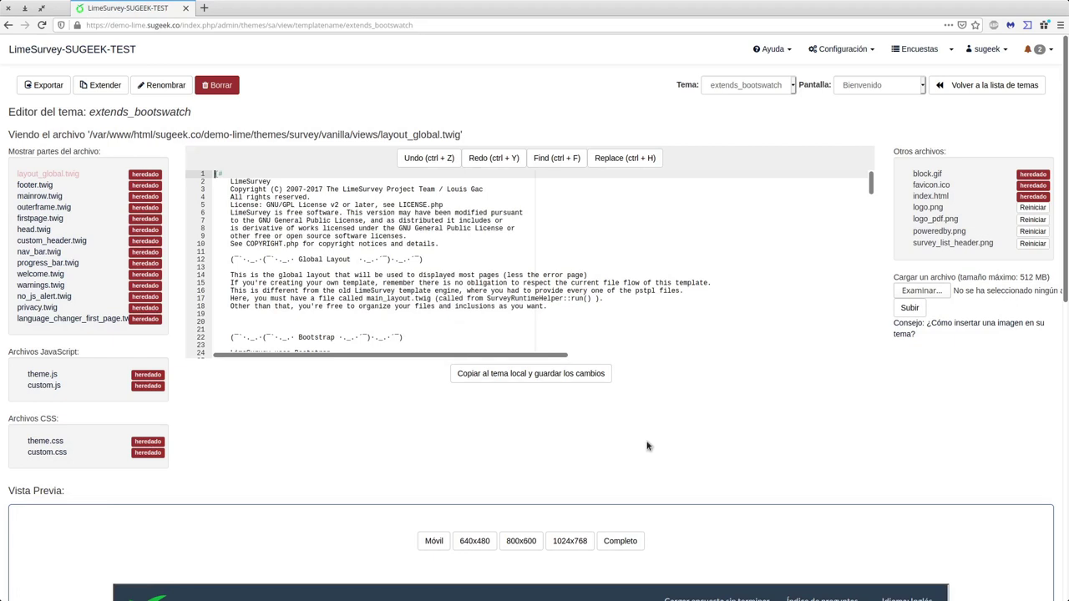
scroll(644, 442, down, 3)
scroll(644, 434, down, 7)
scroll(644, 435, up, 10)
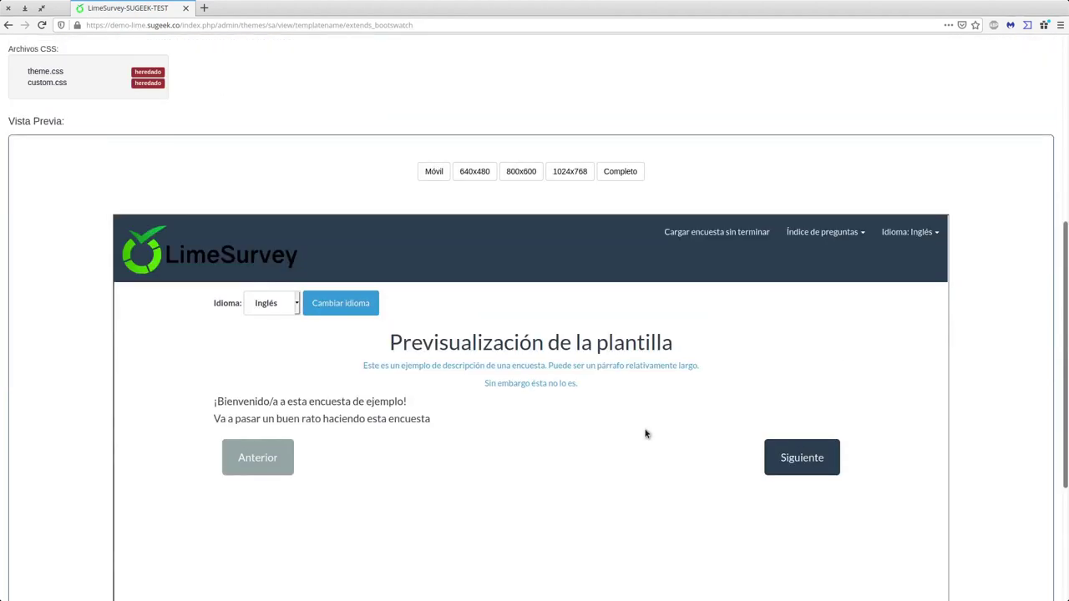
scroll(708, 257, down, 15)
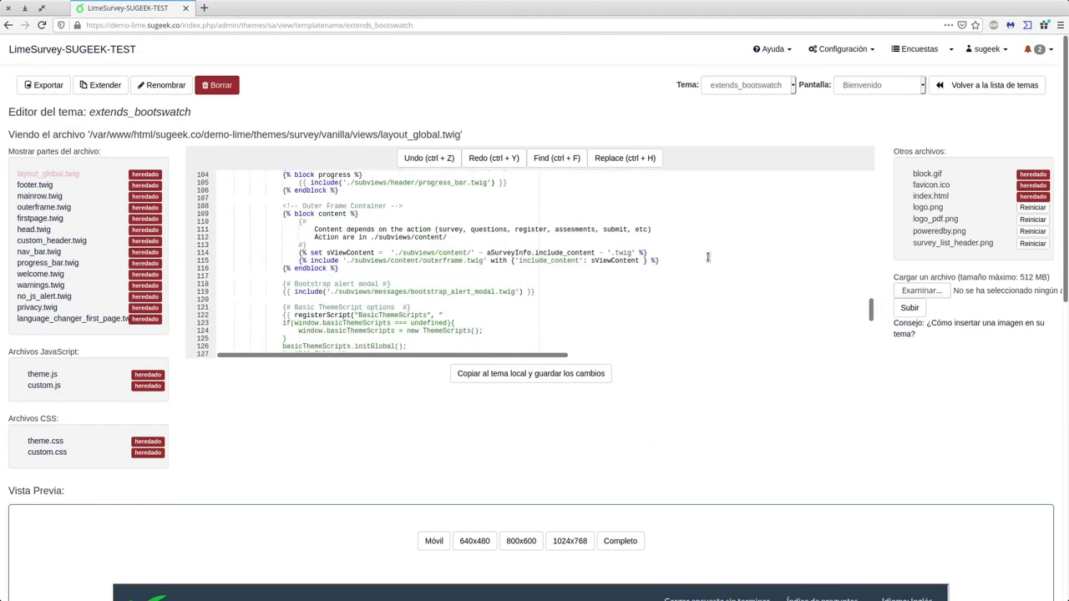
scroll(708, 256, up, 15)
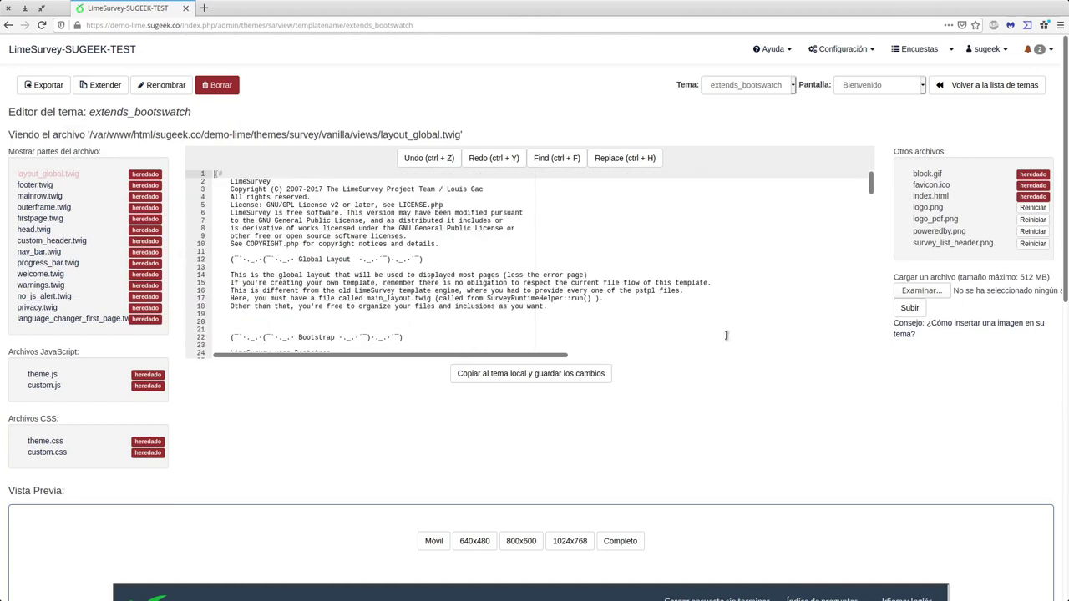
- Examine the template preview of the extends_bootswatch theme alongside its code and file lists
scroll(666, 432, down, 5)
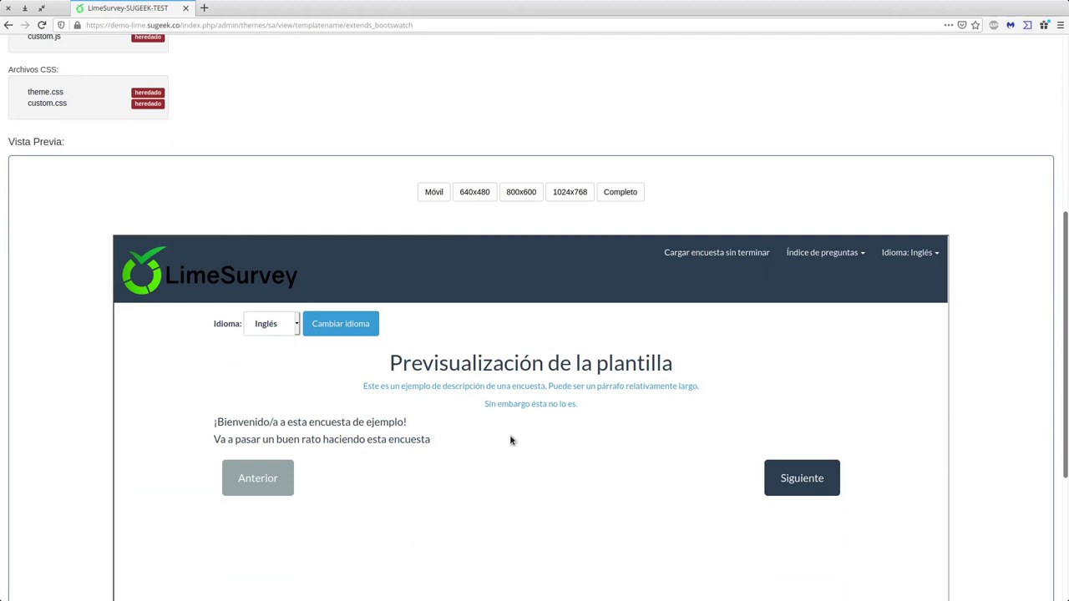
scroll(512, 441, up, 5)
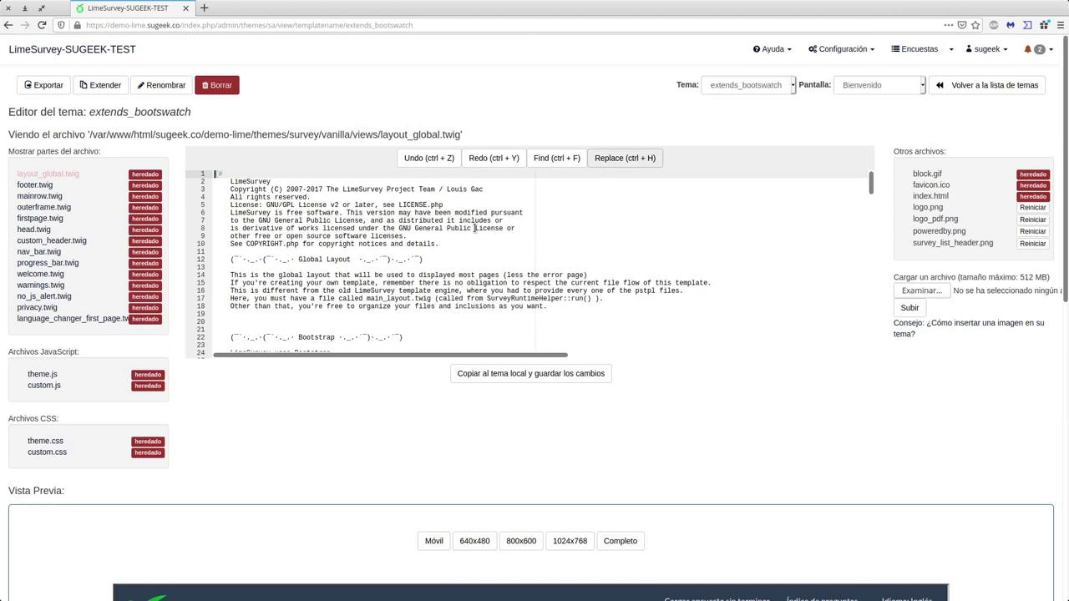
click(729, 250)
scroll(702, 380, down, 2)
scroll(735, 239, up, 1)
scroll(470, 393, down, 4)
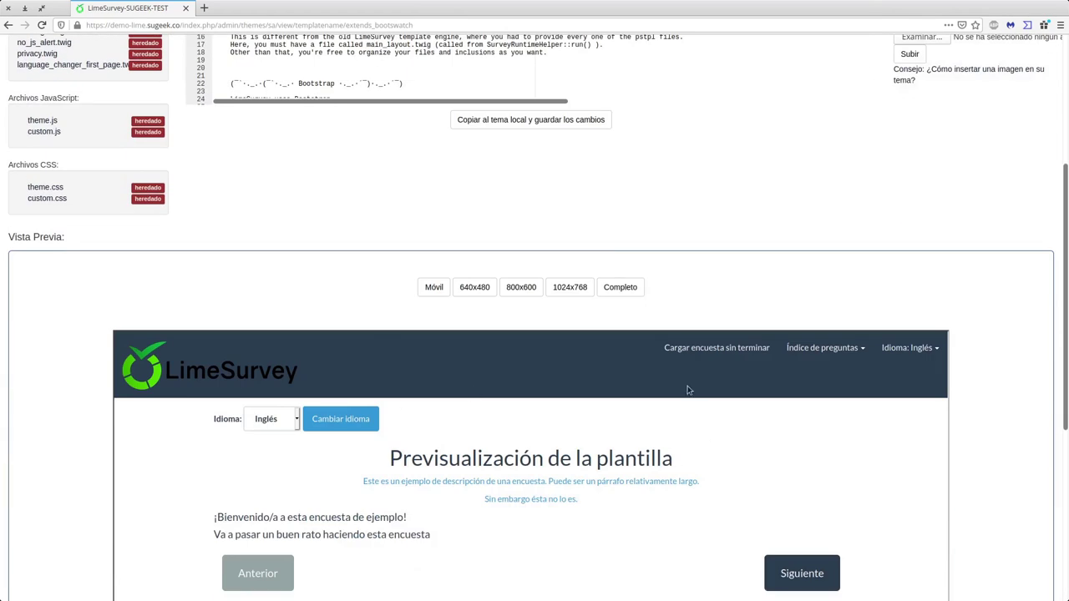
scroll(630, 252, up, 3)
scroll(630, 252, up, 1)
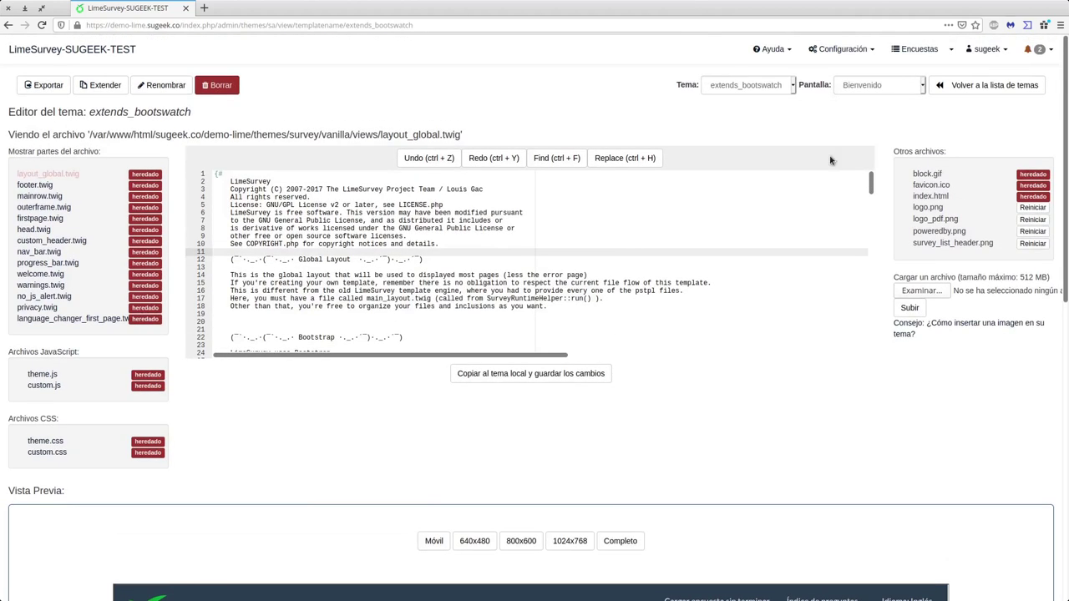
- Return from the theme editor to the theme list and review the installed survey themes again
click(990, 85)
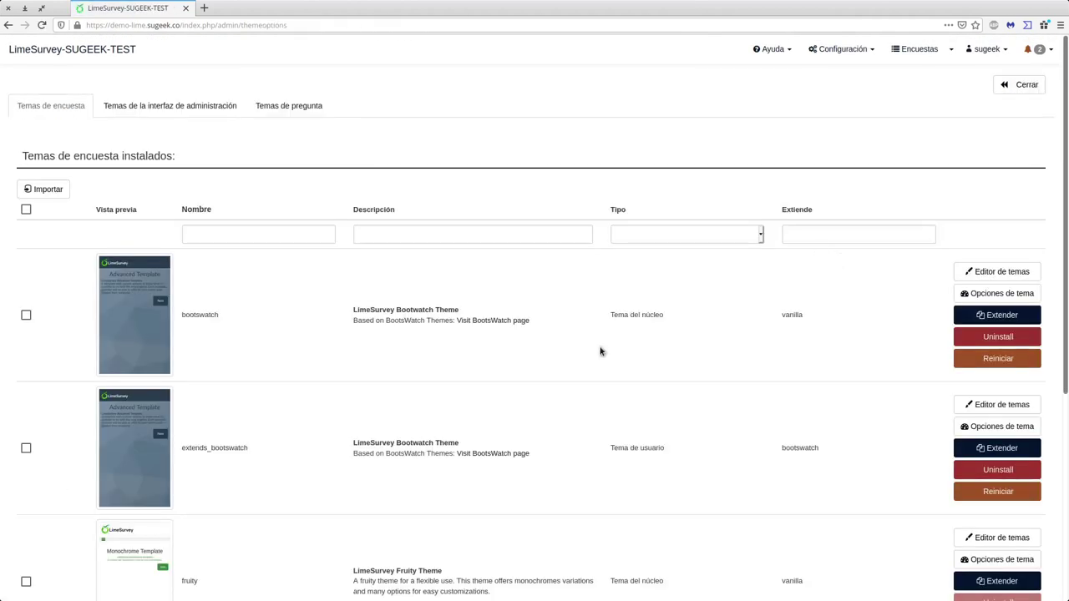
scroll(566, 406, down, 4)
scroll(491, 358, up, 3)
scroll(491, 358, up, 1)
- Show the question themes and review their types and visibility settings
click(292, 108)
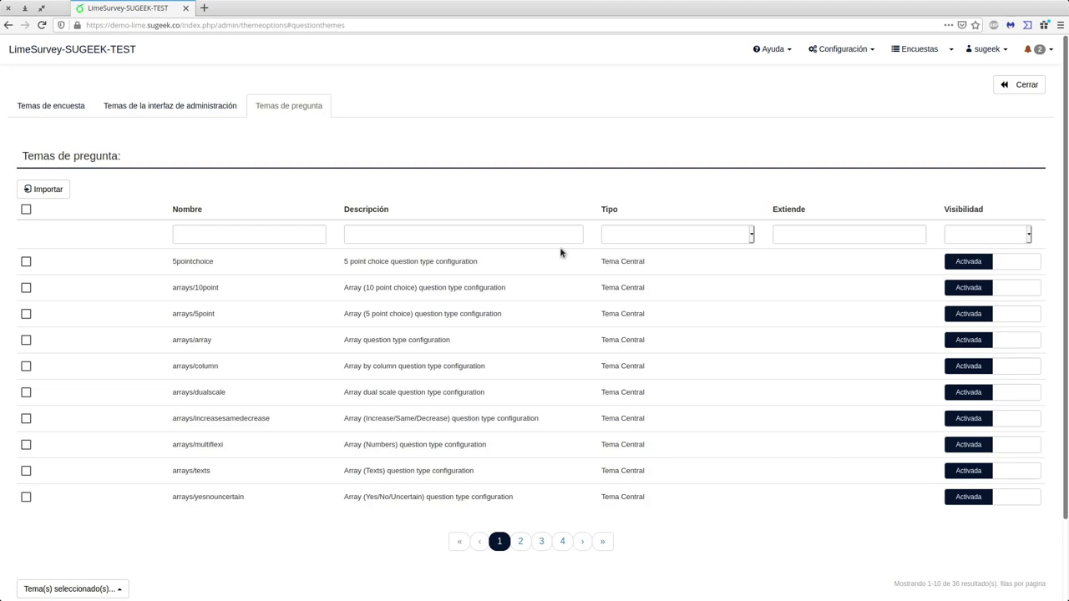
scroll(744, 504, down, 2)
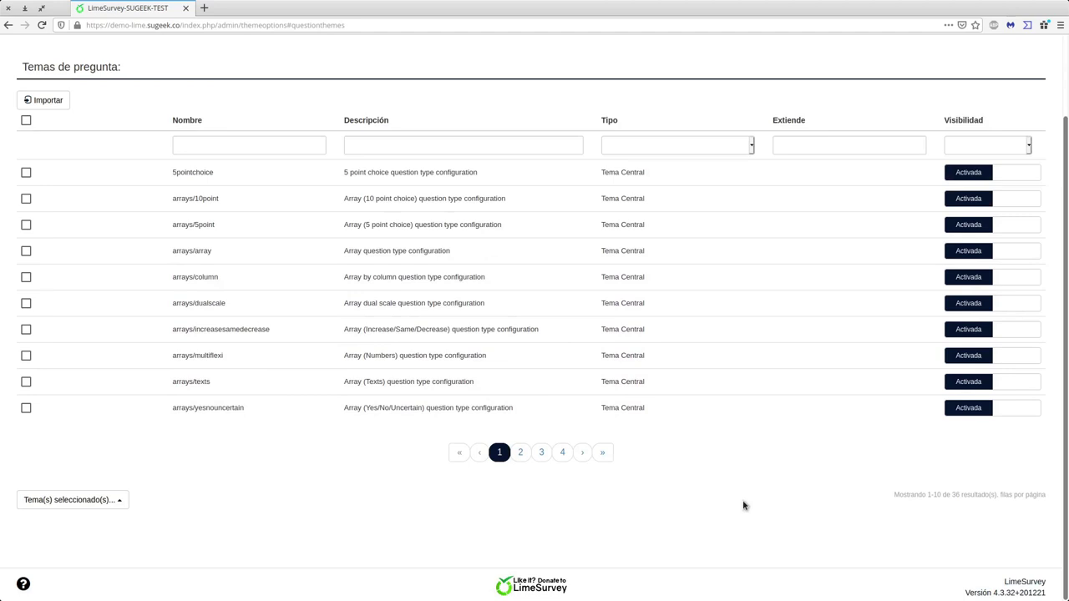
scroll(743, 504, up, 2)
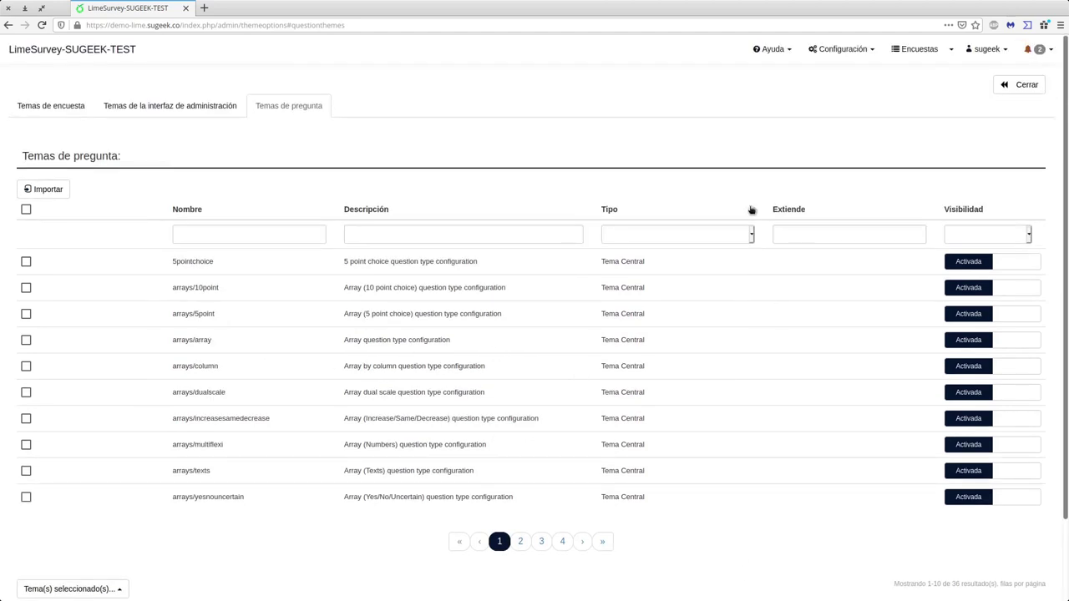
scroll(666, 298, down, 2)
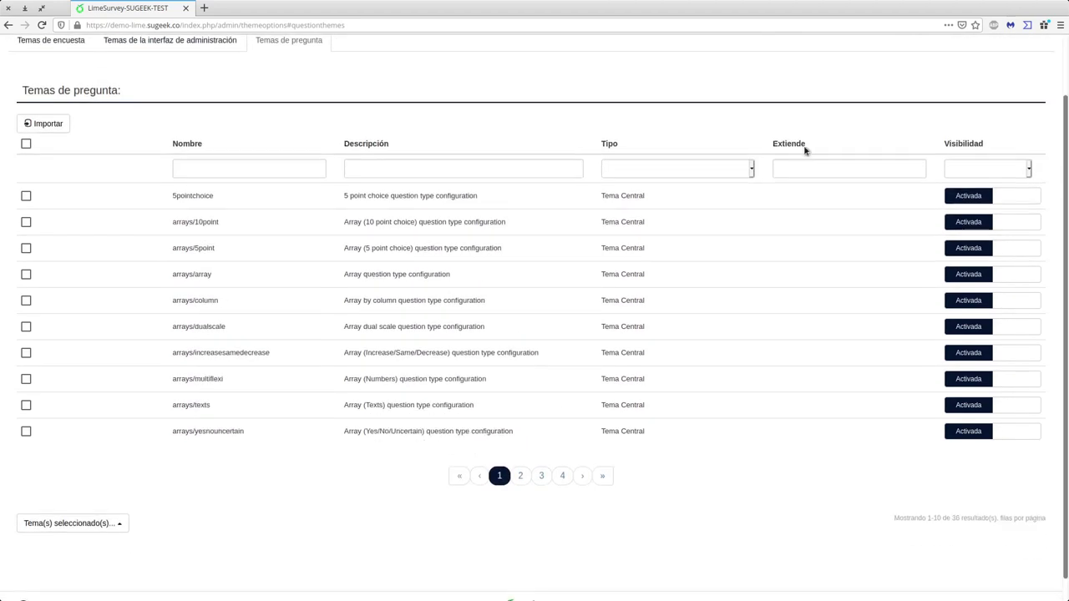
scroll(750, 193, up, 2)
- View the list of label sets, and run the data integrity check
click(868, 49)
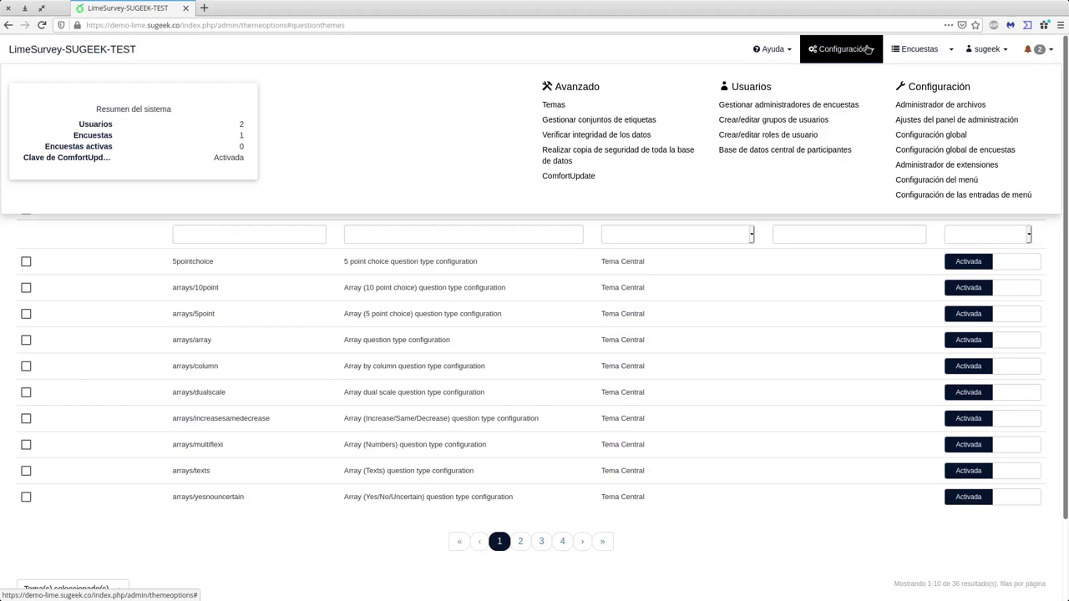
click(644, 124)
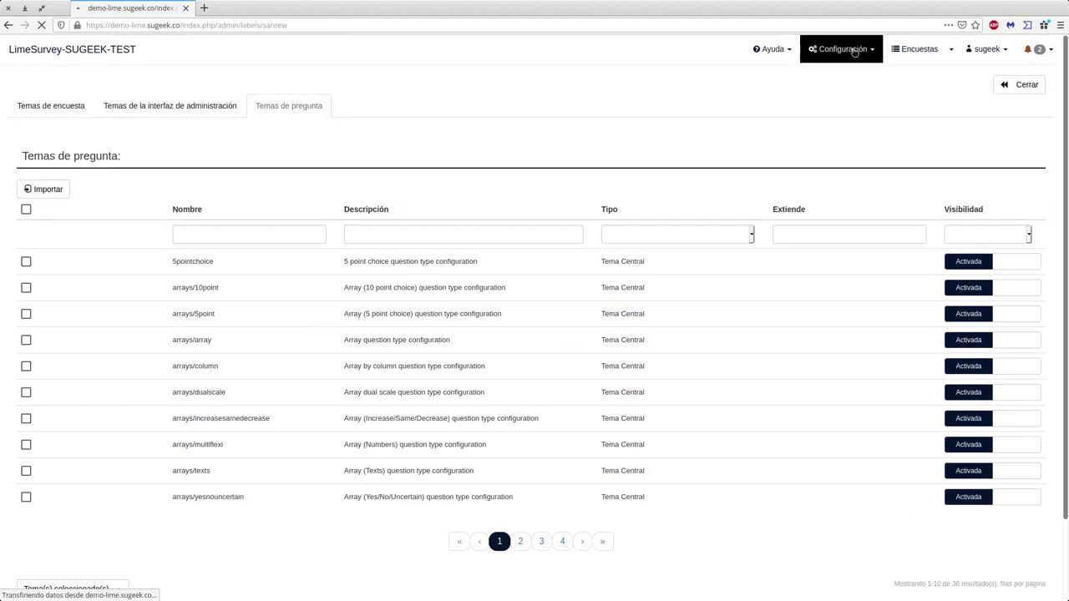
click(852, 49)
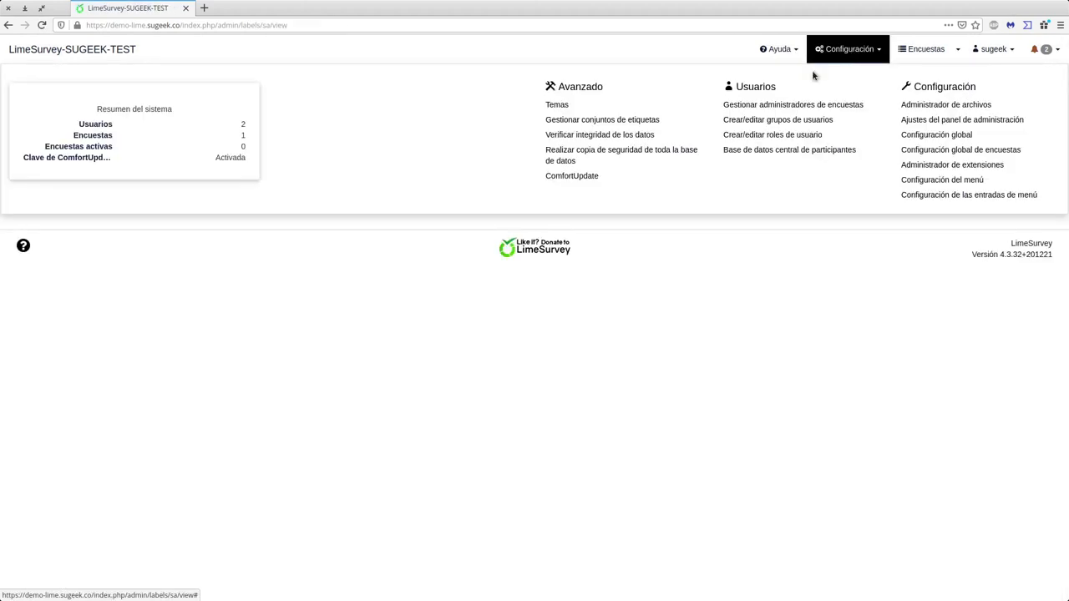
click(660, 136)
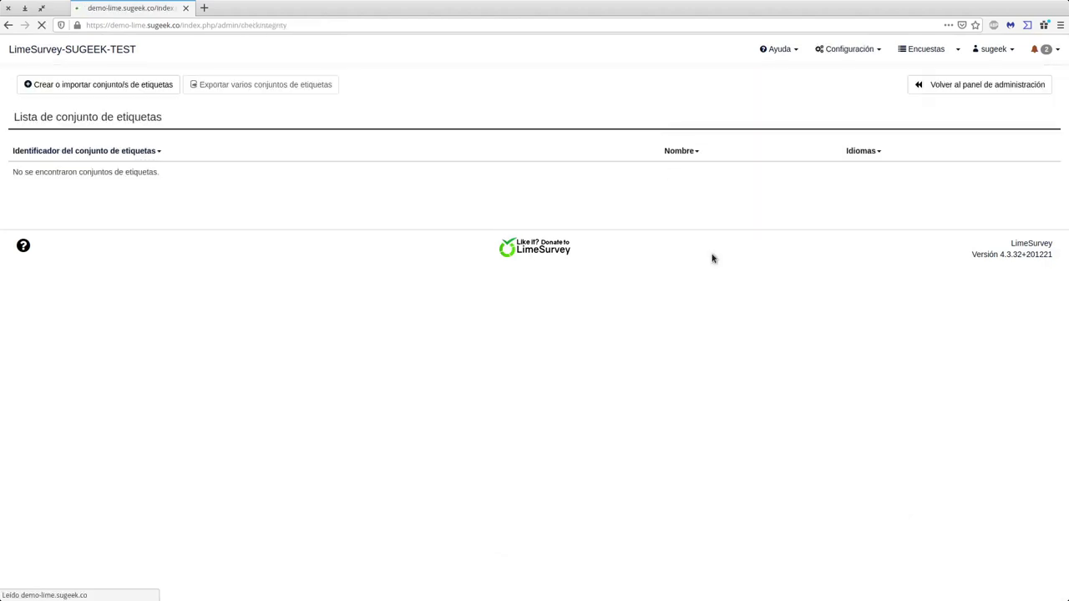
- In the survey administrator management, grant the test user the native database authentication permission and save it
click(846, 49)
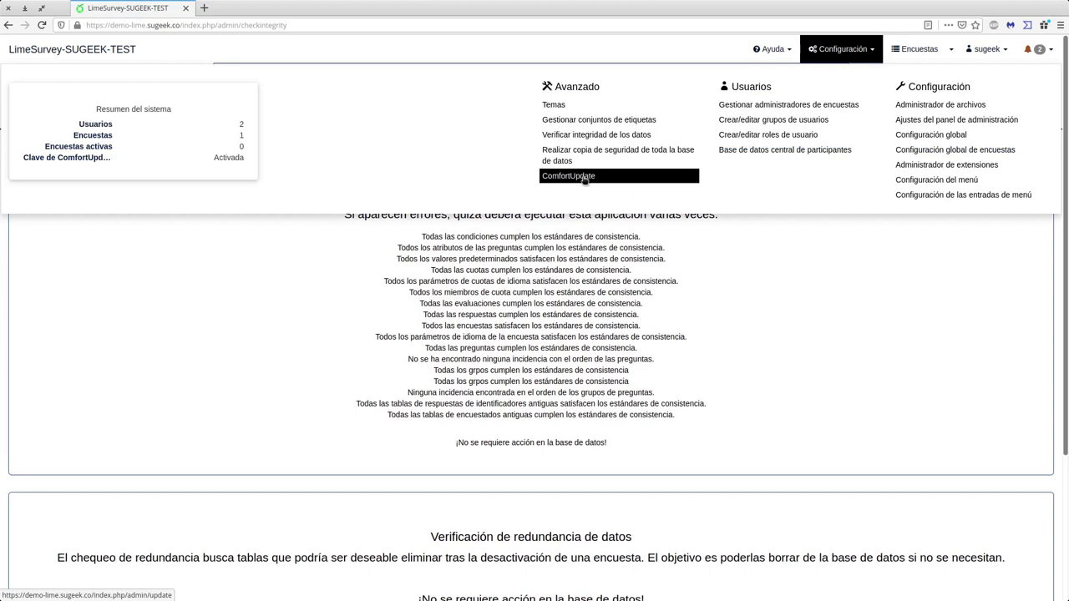
click(783, 103)
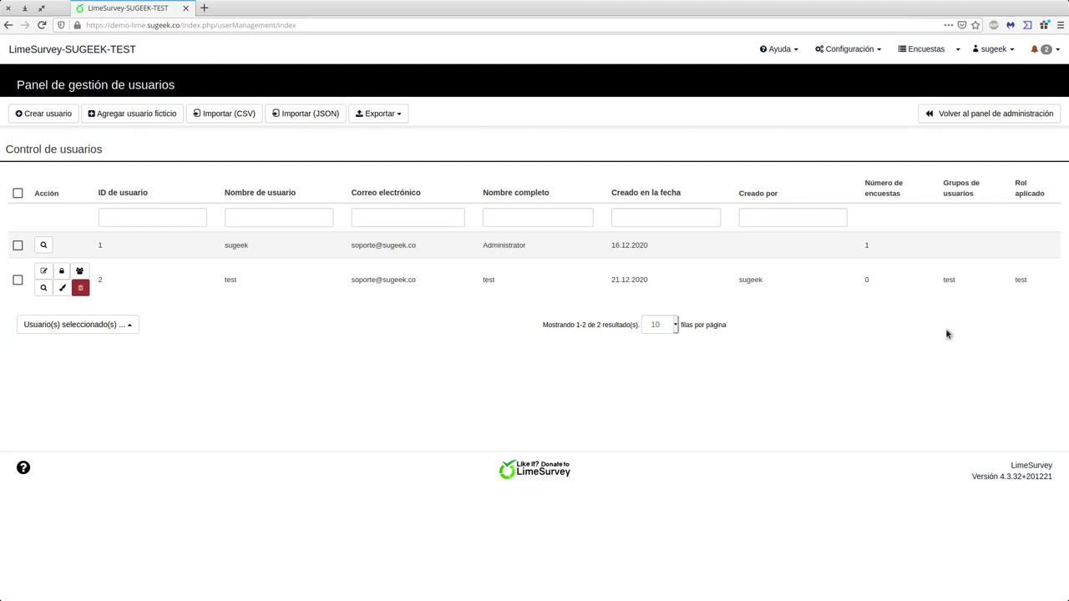
click(61, 272)
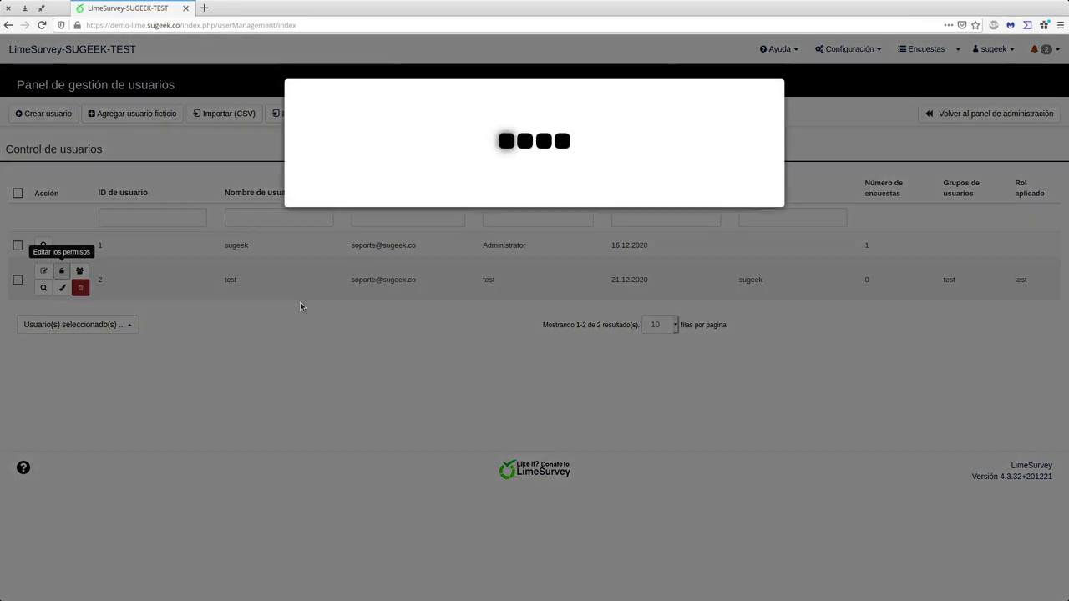
scroll(501, 286, down, 3)
scroll(480, 373, up, 3)
scroll(479, 373, down, 3)
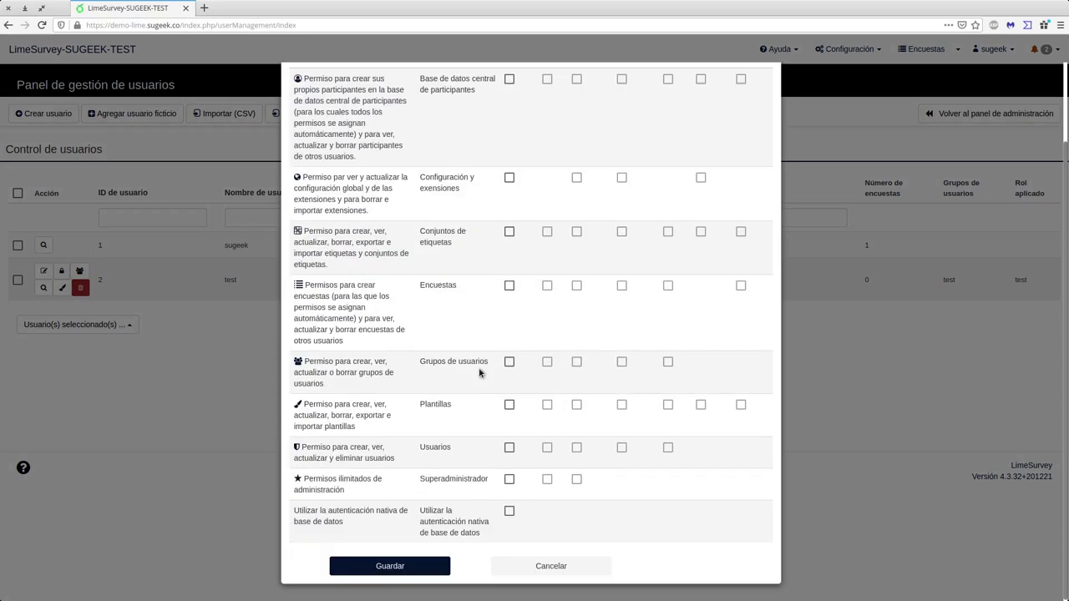
click(510, 512)
click(415, 567)
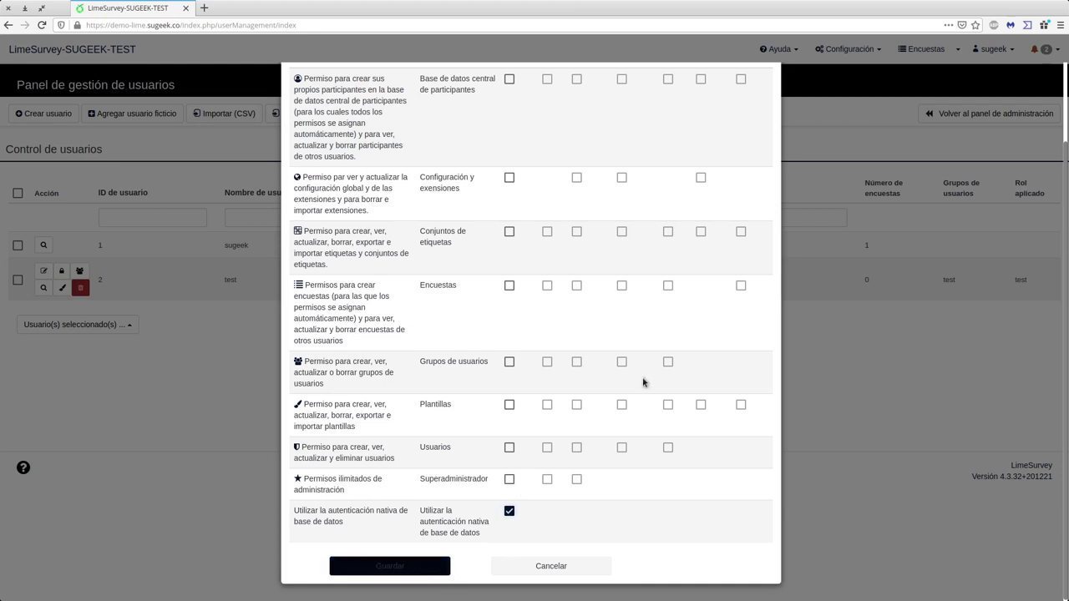
click(304, 182)
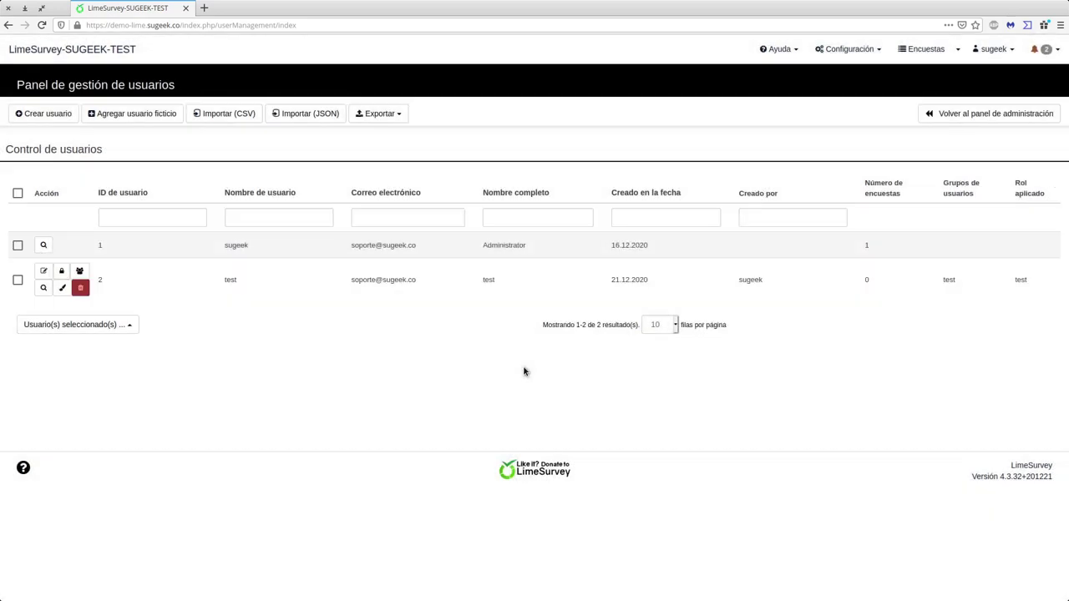
- View the role selection for the test user and leave it without saving
click(80, 272)
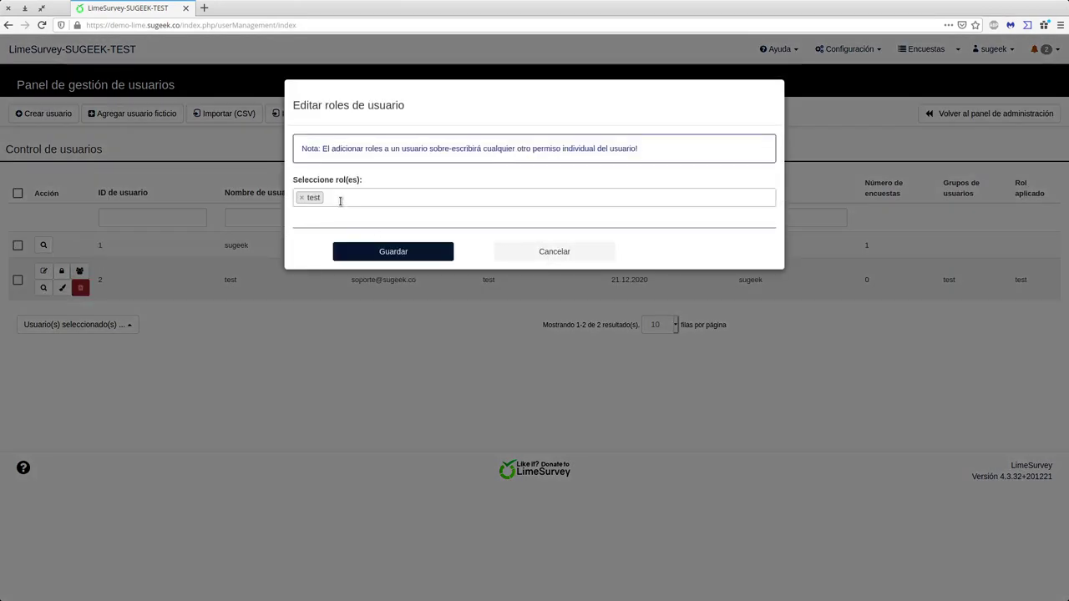
click(337, 199)
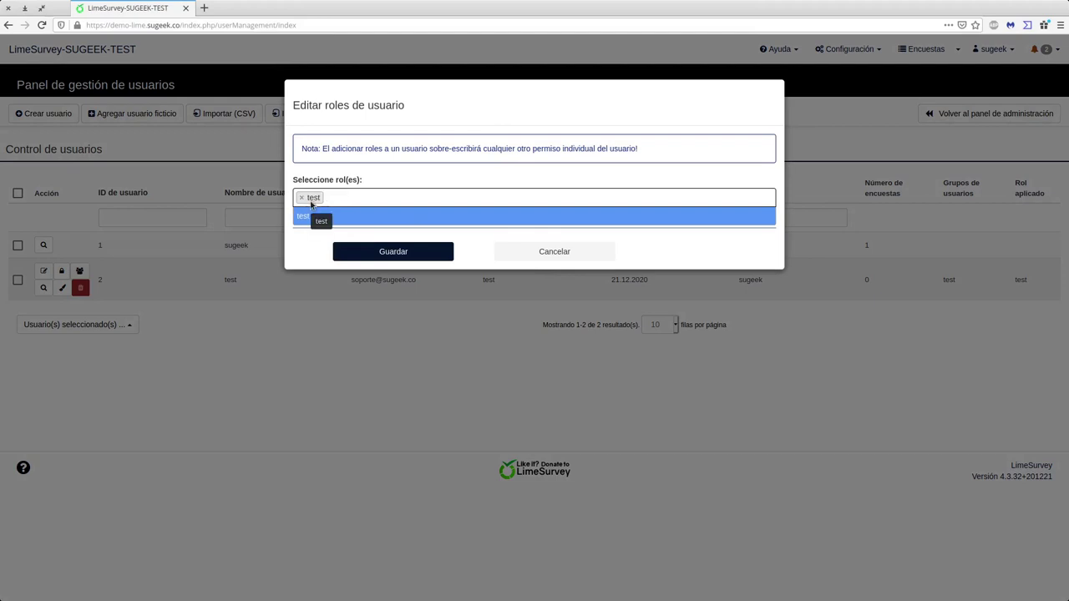
click(566, 249)
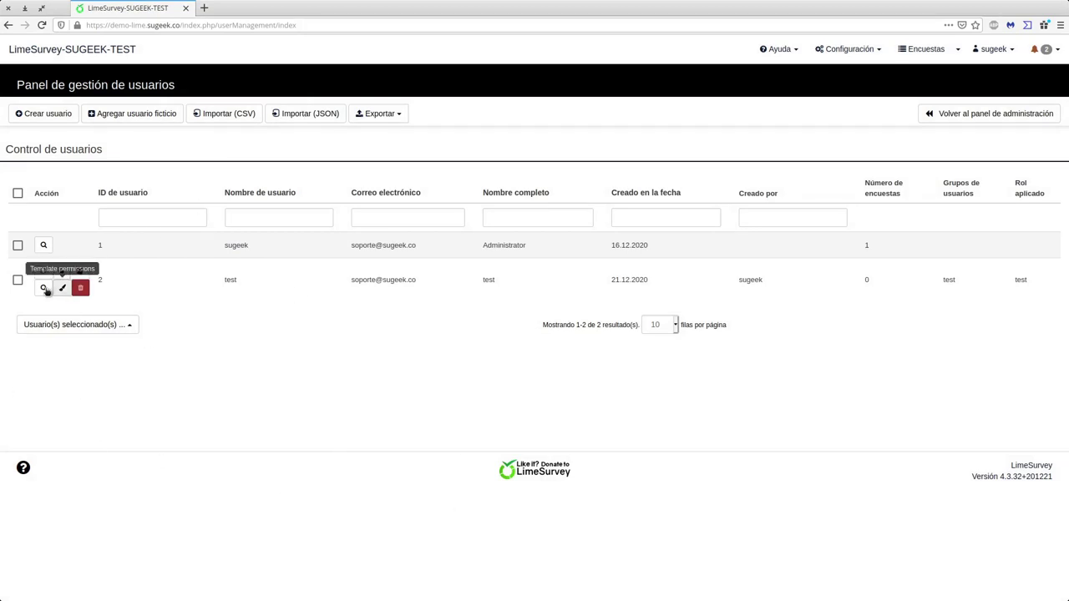
- In the user roles, grant the test role native database authentication and all survey permissions, and save them
click(850, 55)
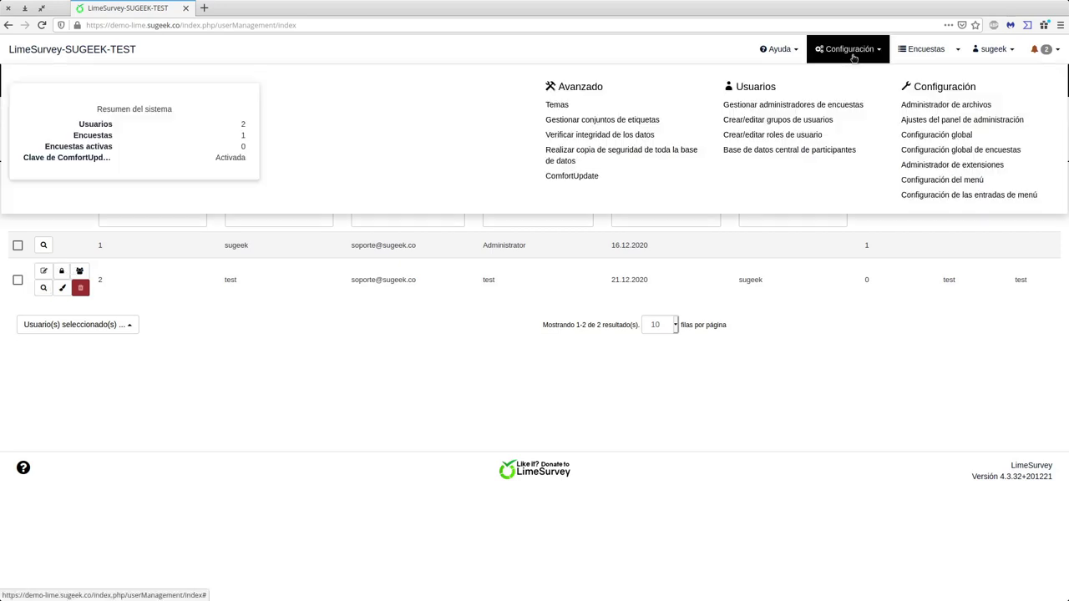
click(809, 136)
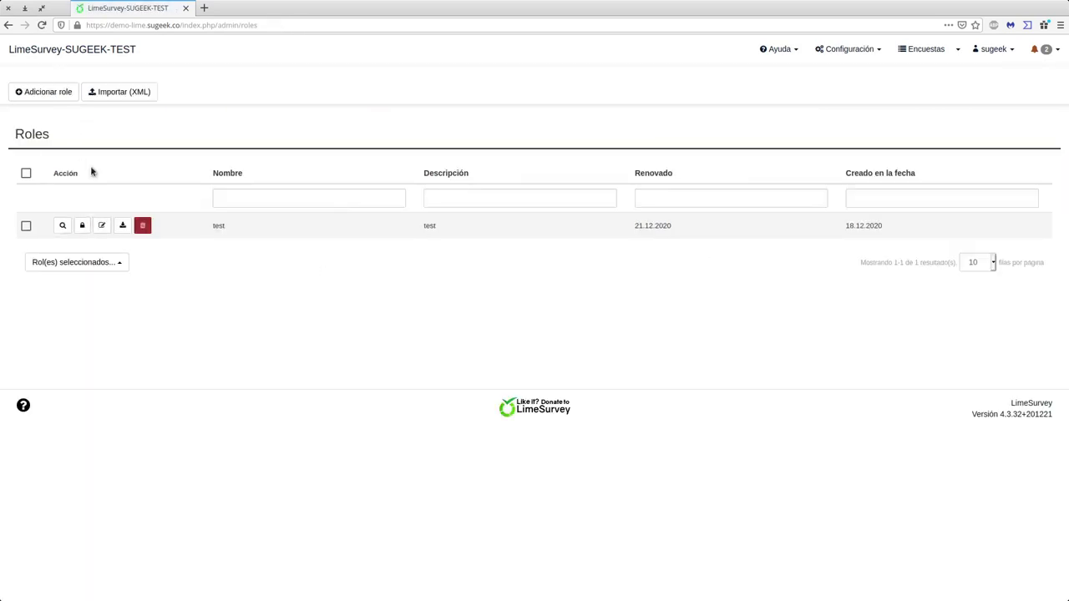
click(82, 227)
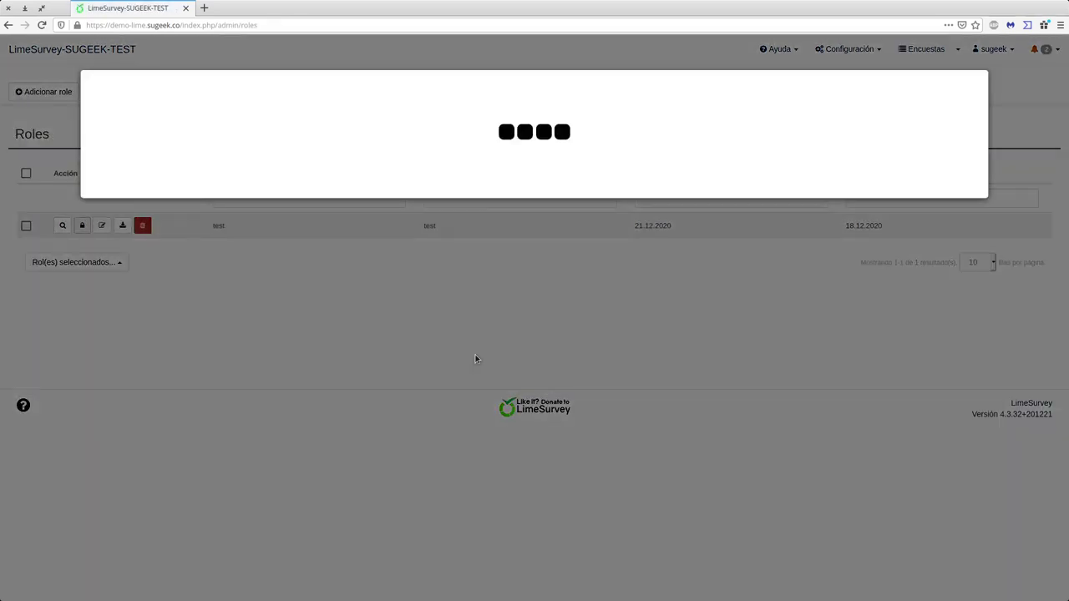
click(716, 357)
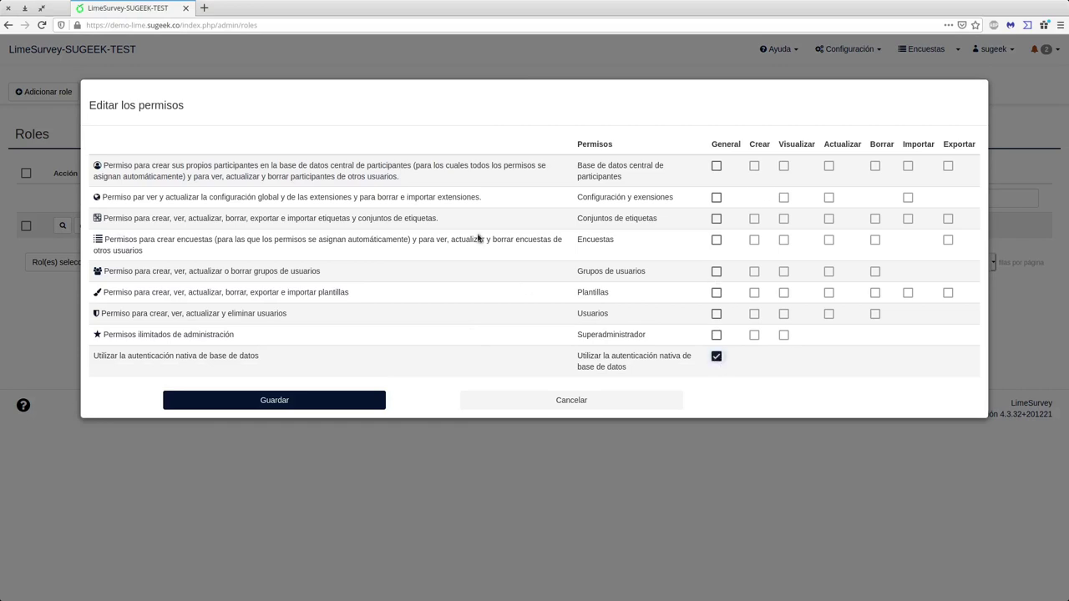
click(717, 239)
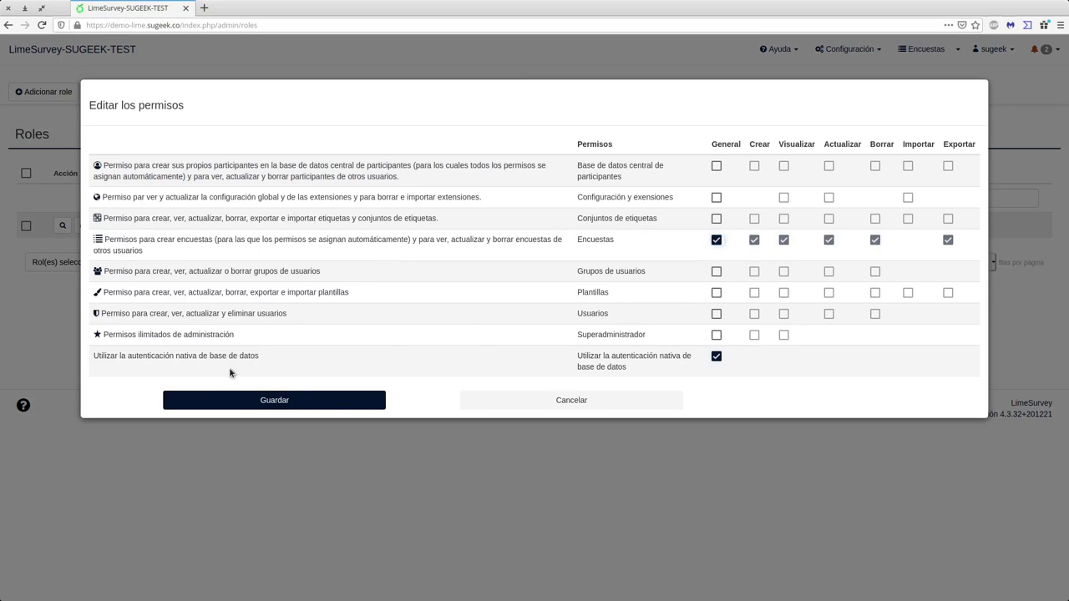
click(250, 399)
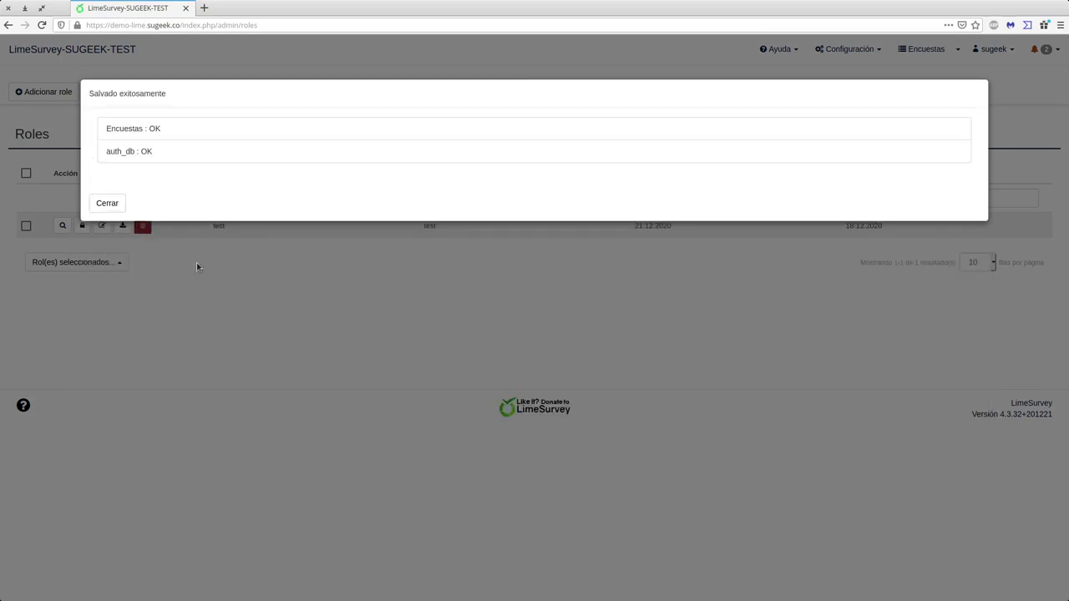
click(105, 200)
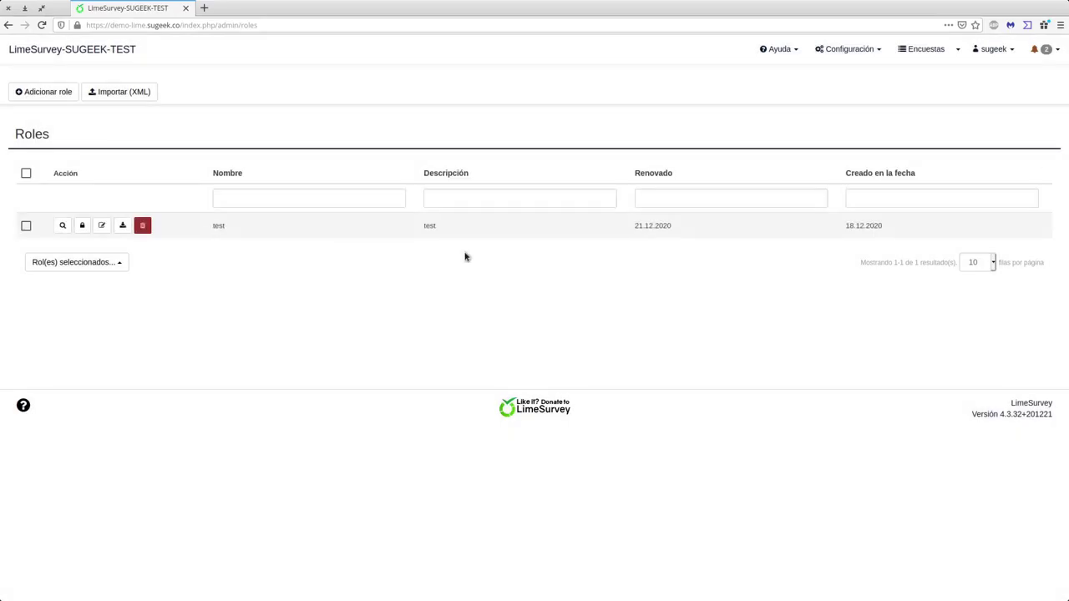
- In the survey administrator management, review the test user's permissions and leave them without saving
click(886, 52)
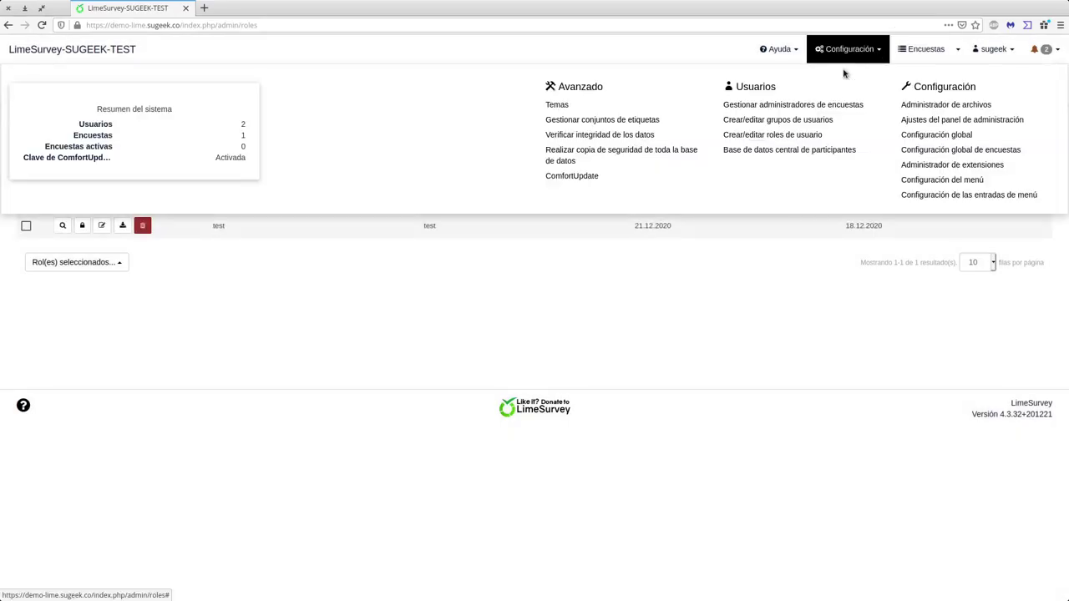
click(802, 105)
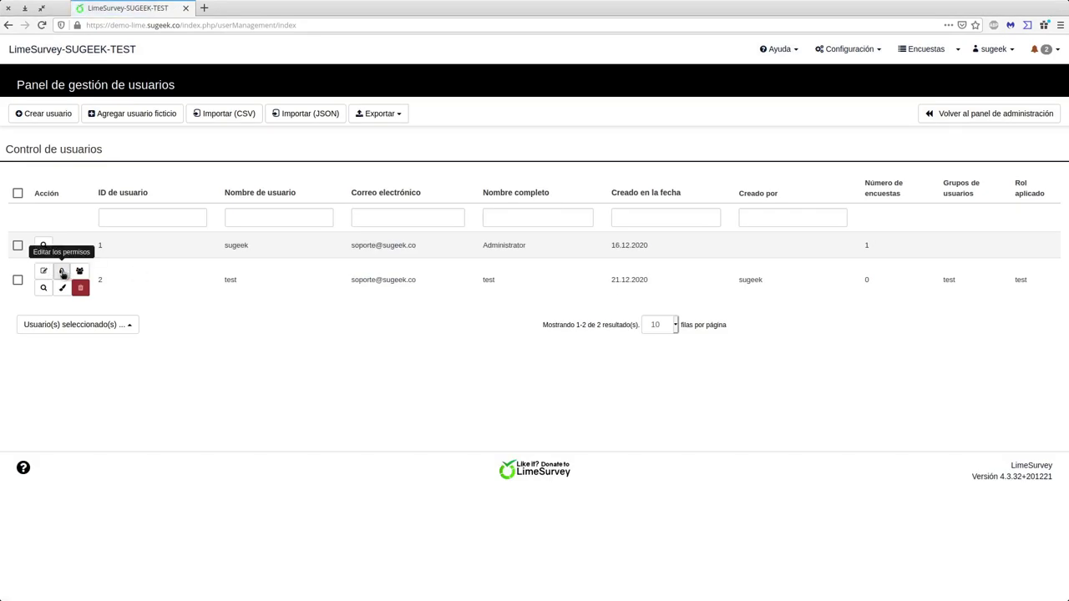
click(61, 271)
scroll(681, 397, down, 2)
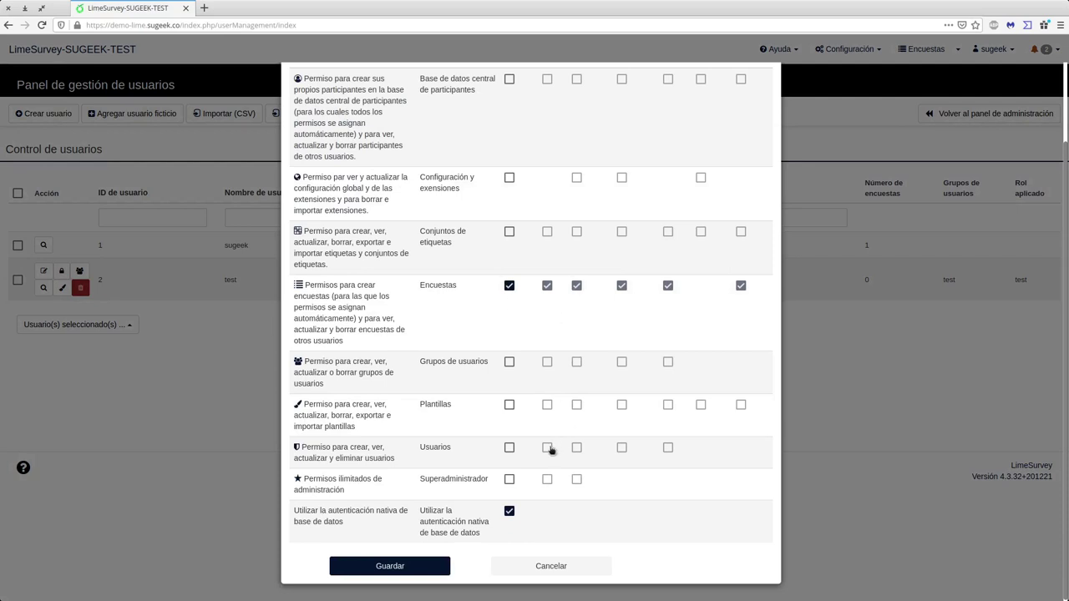
click(552, 565)
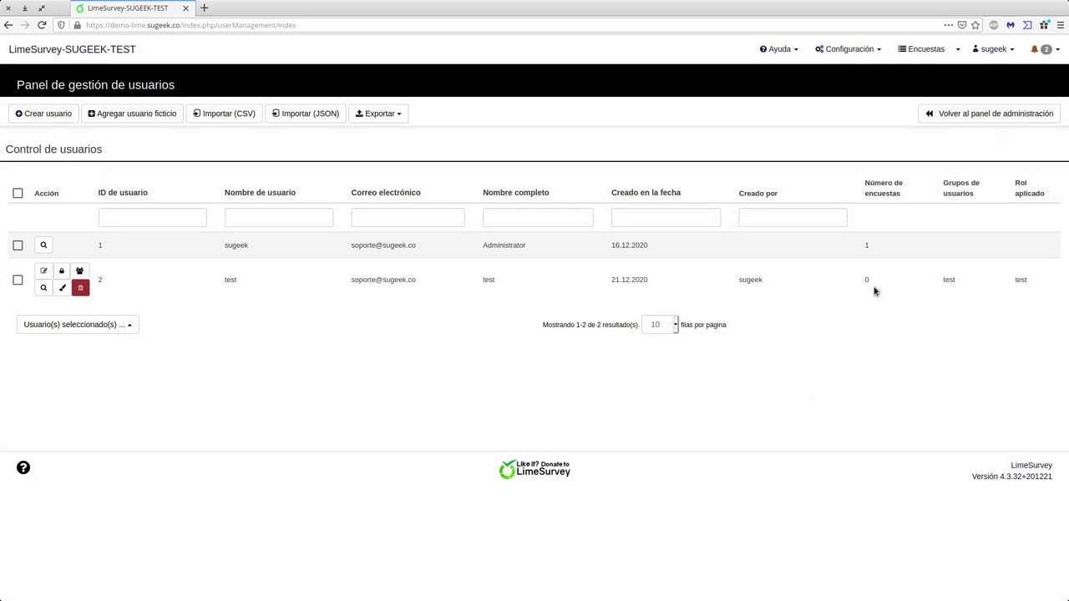
- Open the file manager and view the contents of the survey folder 868462
click(877, 58)
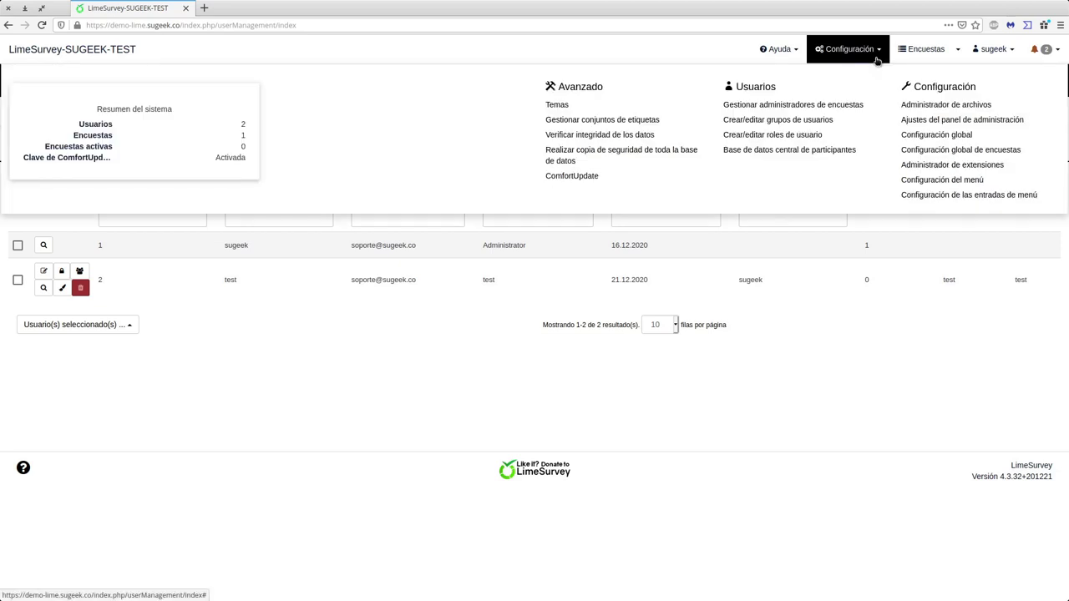
click(933, 106)
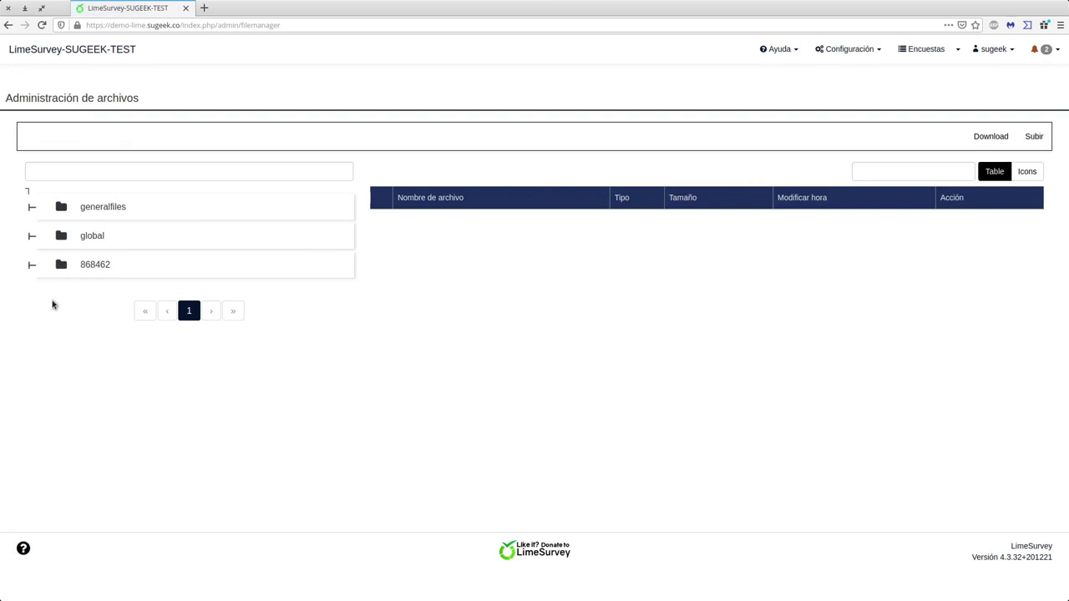
click(86, 267)
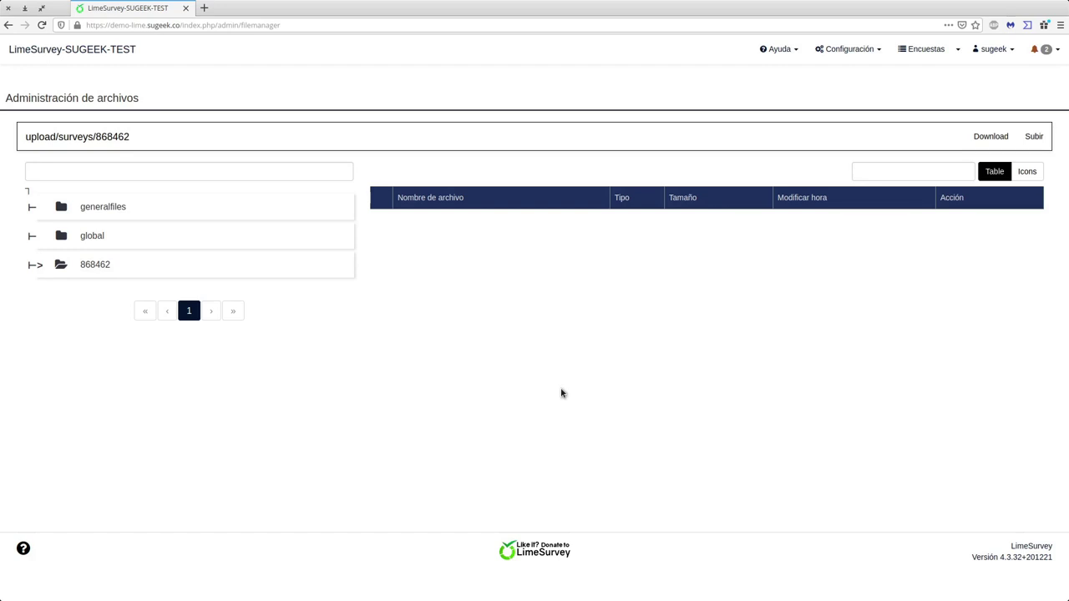
- Open the global survey settings and look through their sections, including the general and presentation settings
click(861, 53)
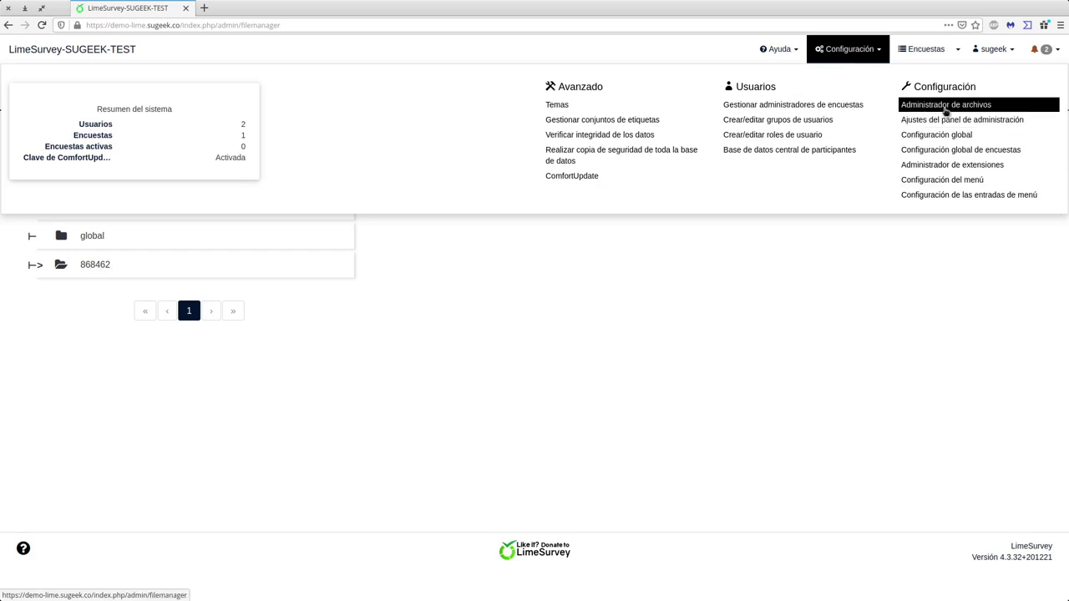
click(934, 154)
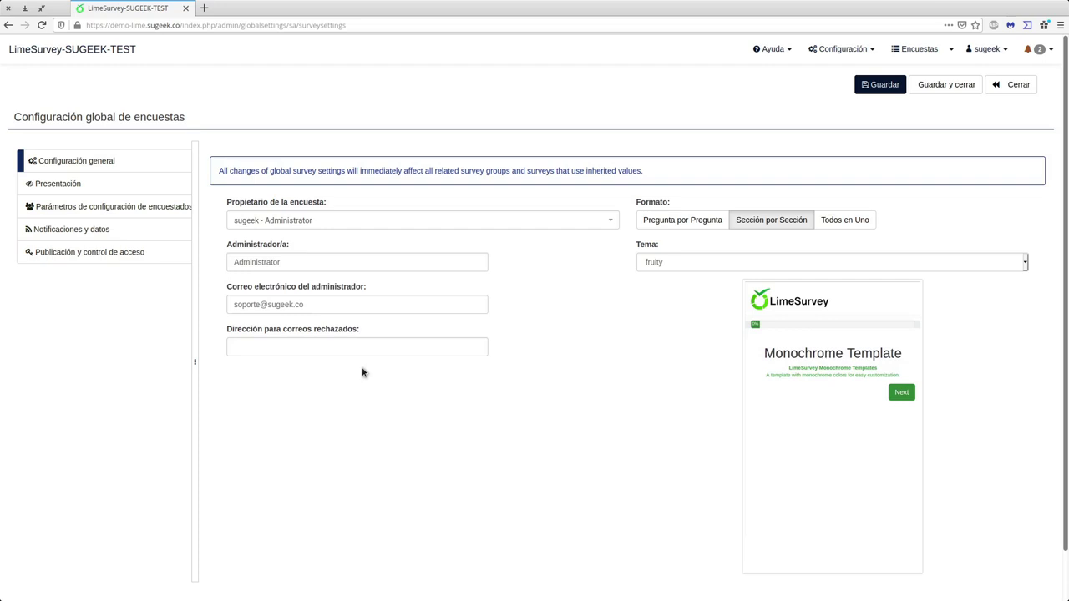
click(107, 185)
click(111, 206)
click(101, 230)
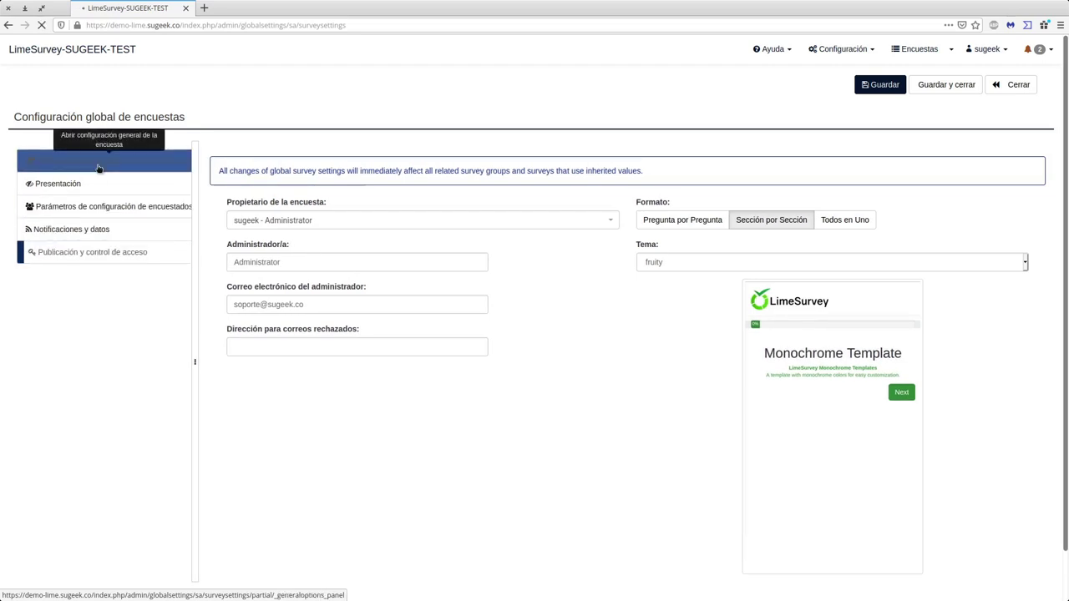
click(75, 161)
click(109, 185)
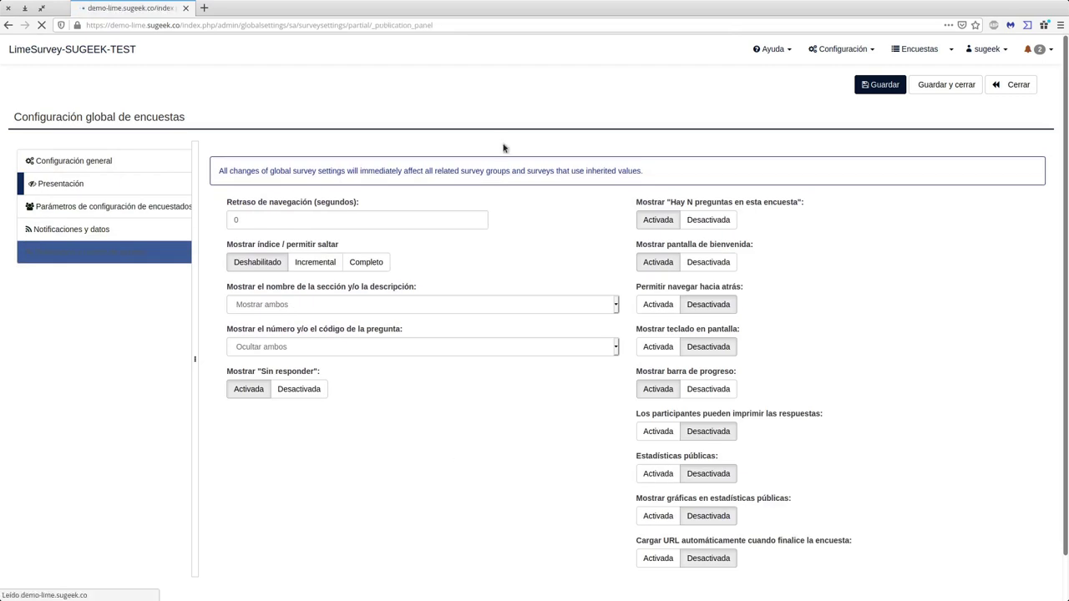
- View the extension manager's list of installed extensions
click(853, 50)
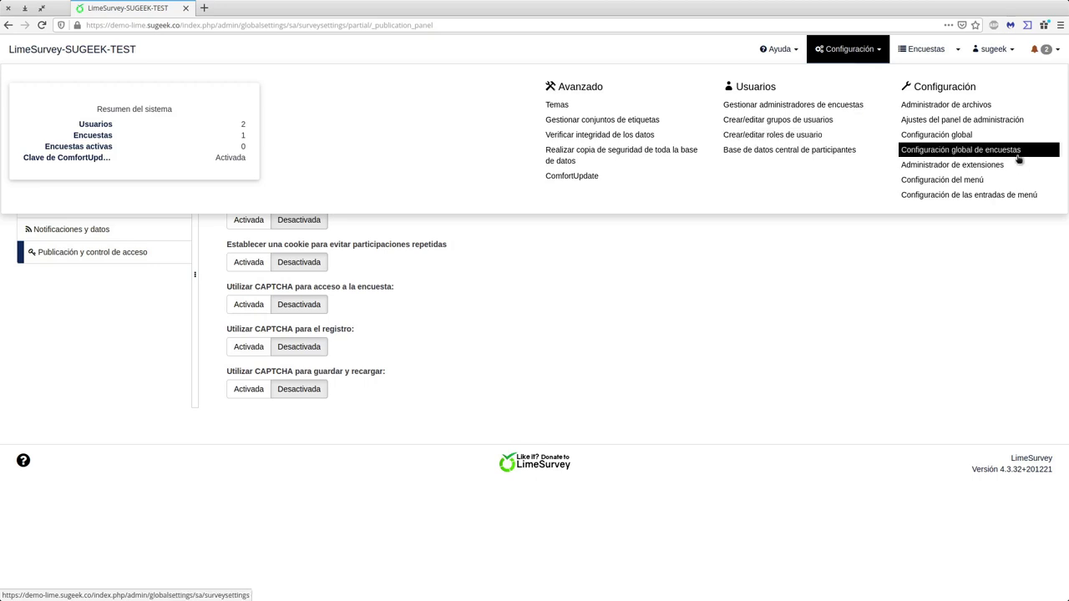
click(958, 165)
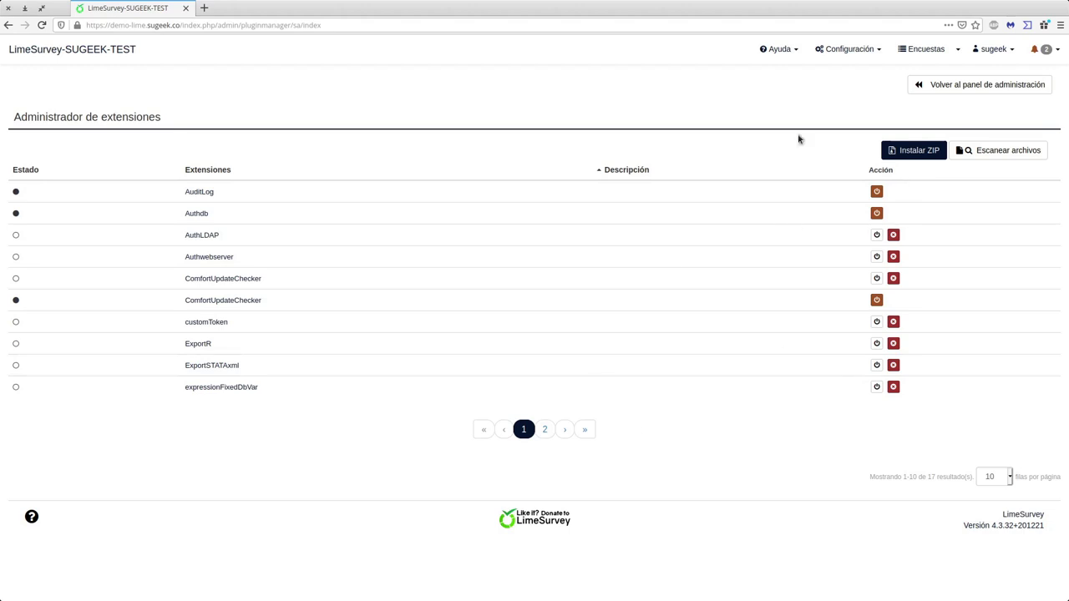
click(872, 51)
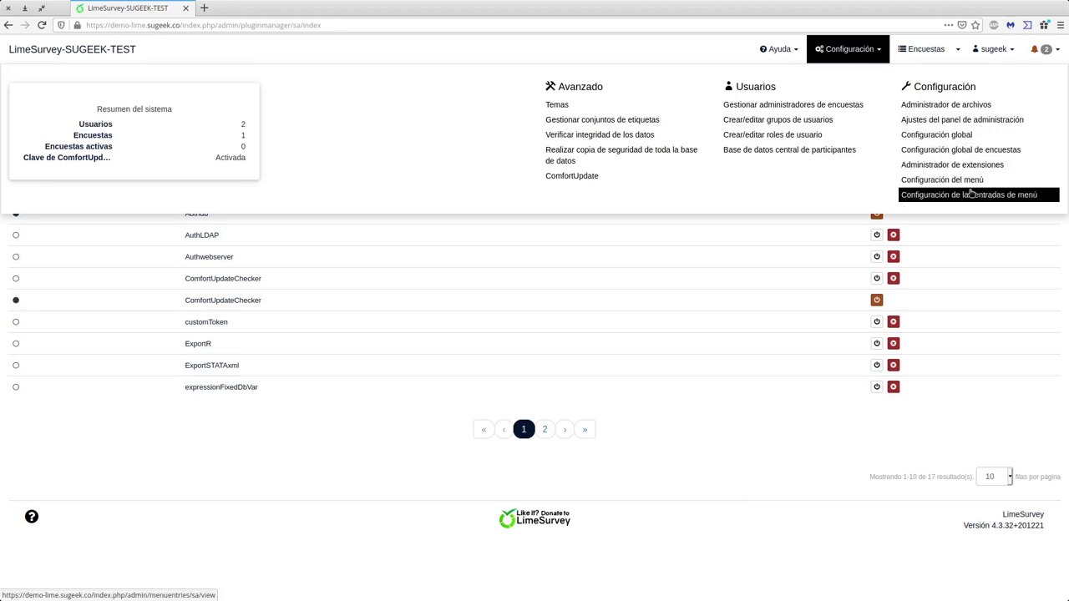
click(738, 427)
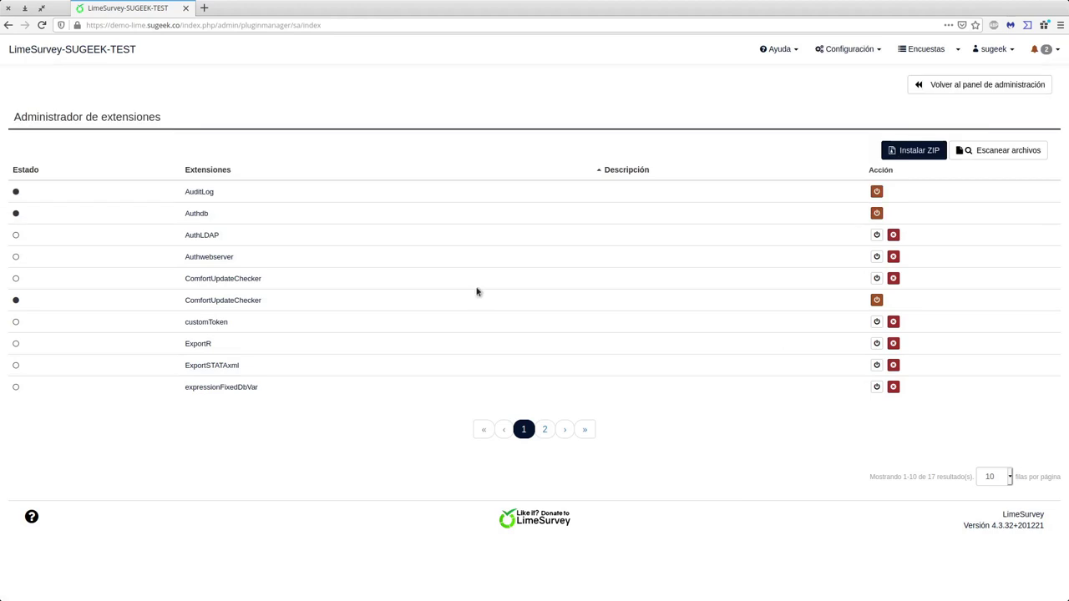
- Start creating a new survey from the home page, and switch its description editor to source mode and back
click(125, 53)
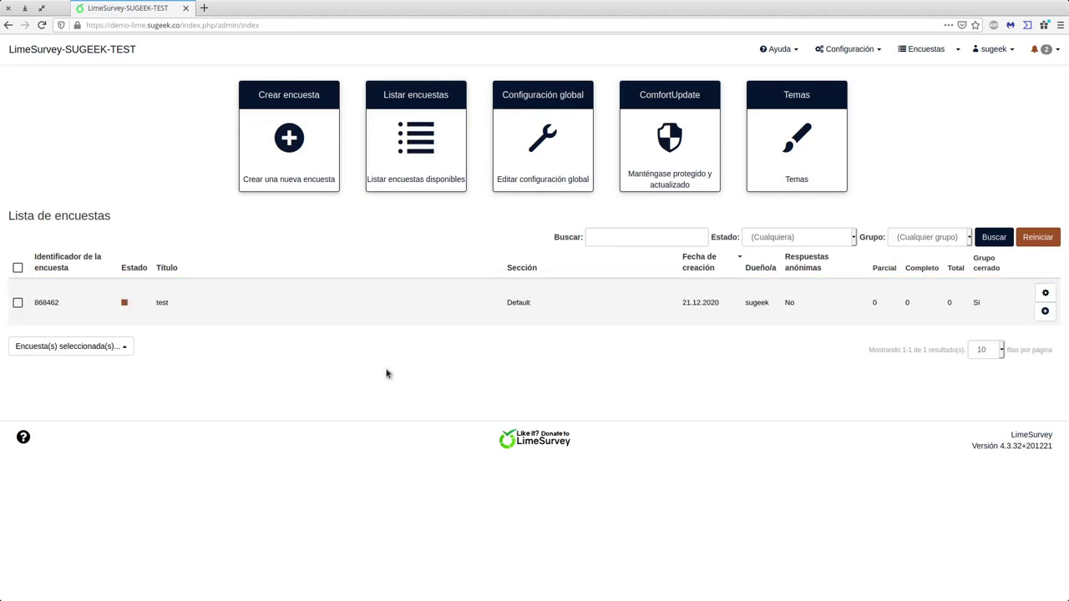
click(289, 139)
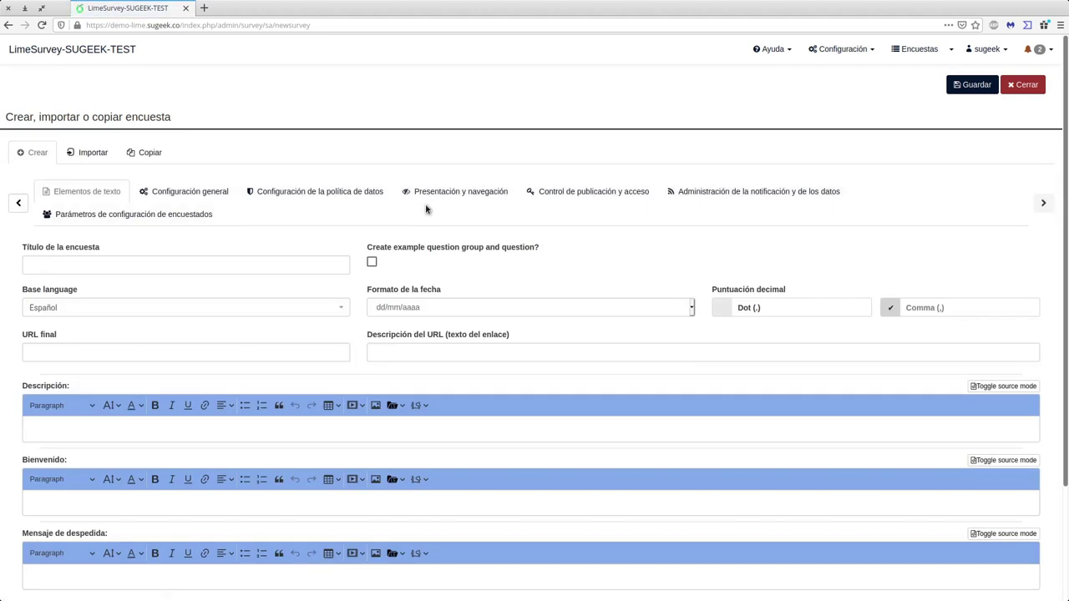
click(223, 431)
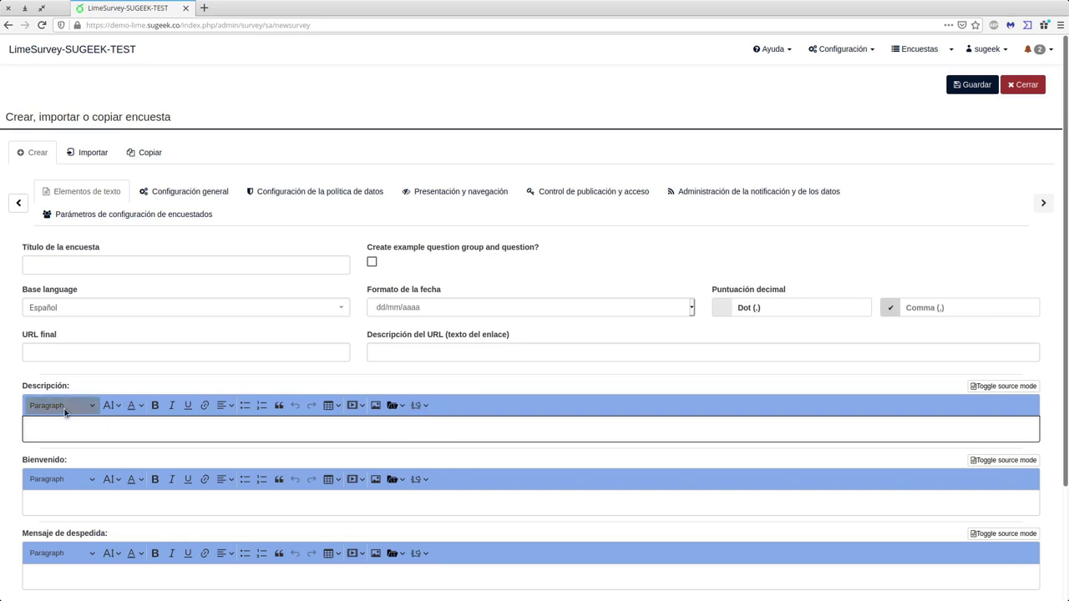
click(1003, 389)
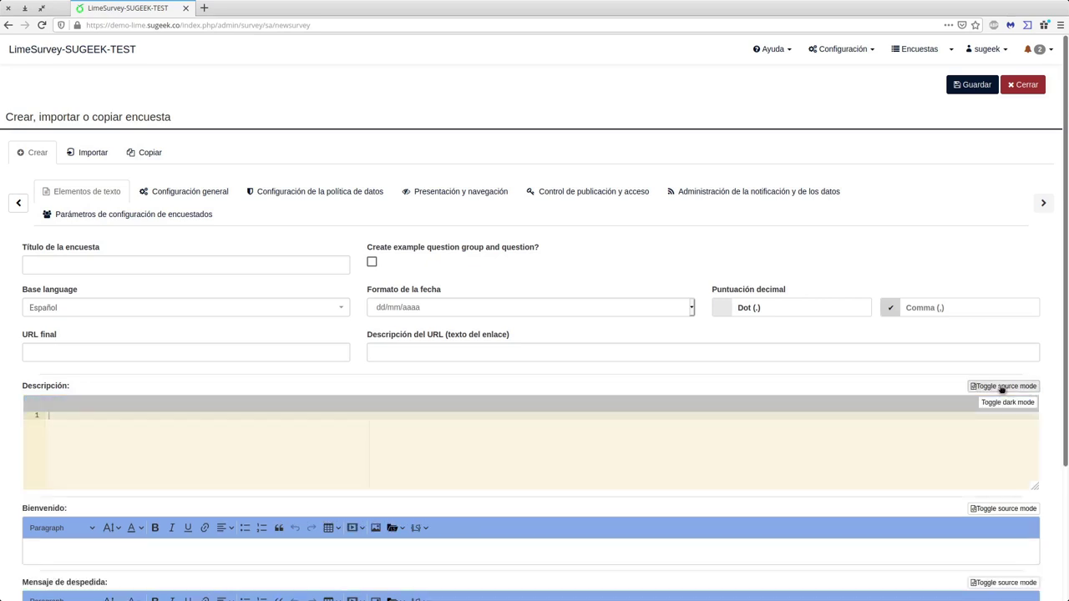
click(1003, 388)
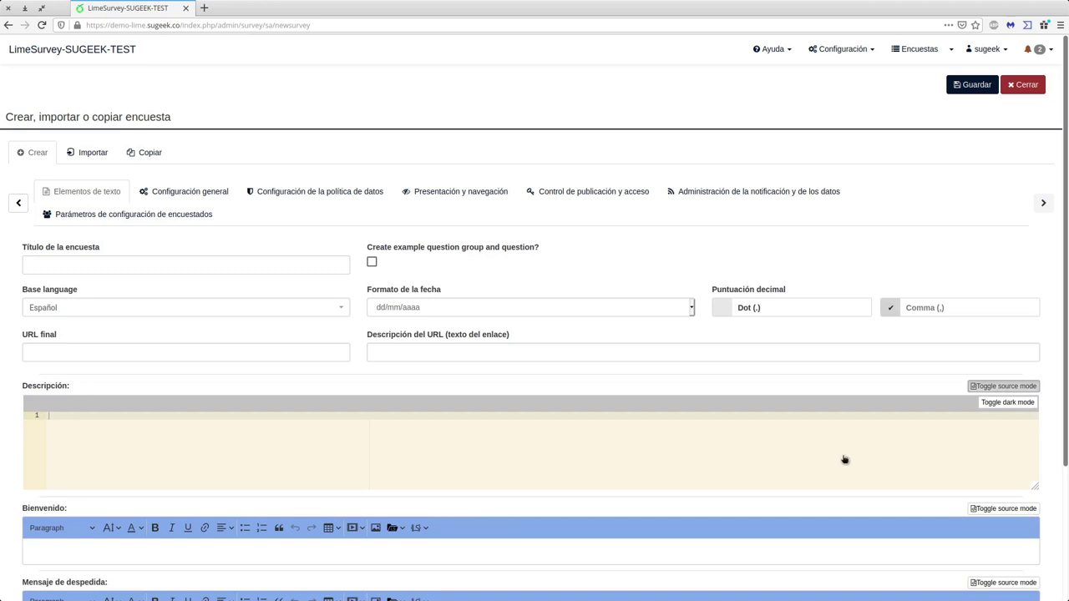
click(454, 432)
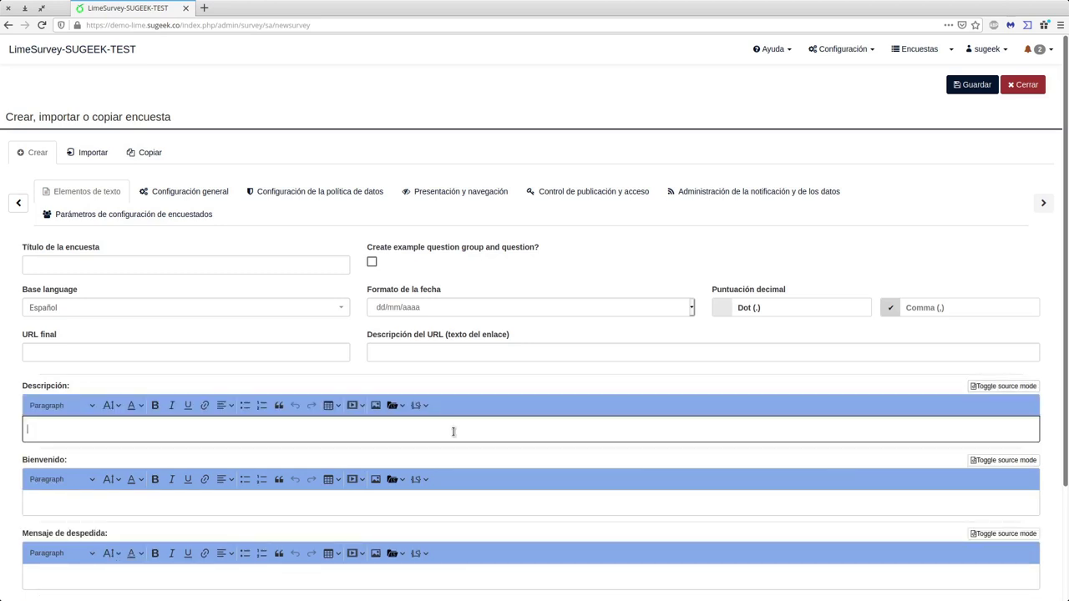
- Examine the new survey's text elements, including the title, base language, decimal mark options, description, welcome and farewell message fields
scroll(580, 513, down, 3)
scroll(580, 513, up, 3)
scroll(589, 513, down, 3)
scroll(589, 512, up, 3)
scroll(589, 512, down, 3)
scroll(588, 512, up, 3)
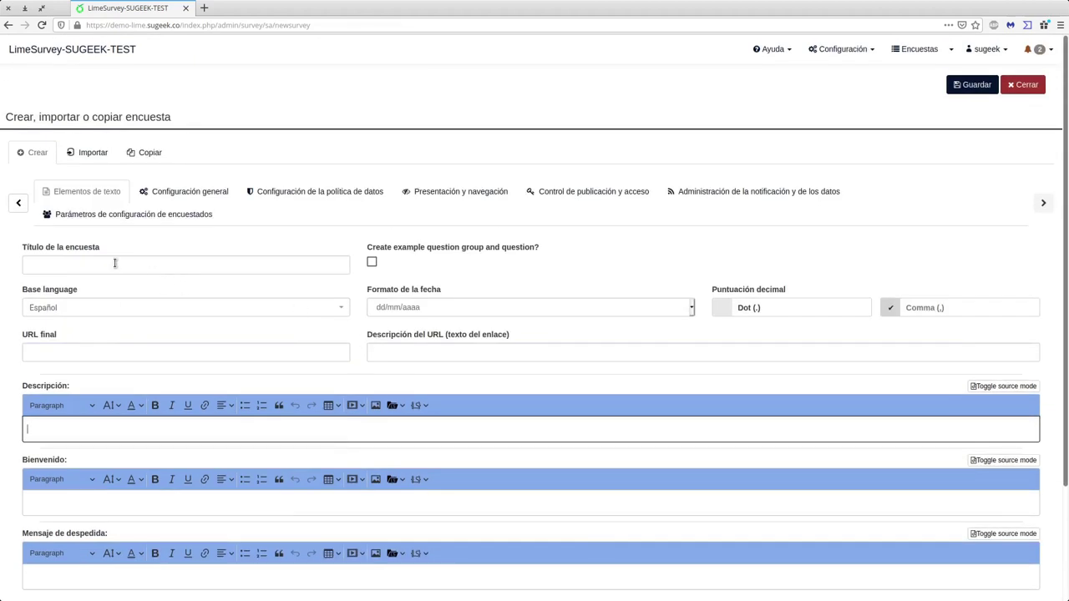
scroll(532, 471, down, 3)
scroll(532, 471, up, 3)
click(722, 309)
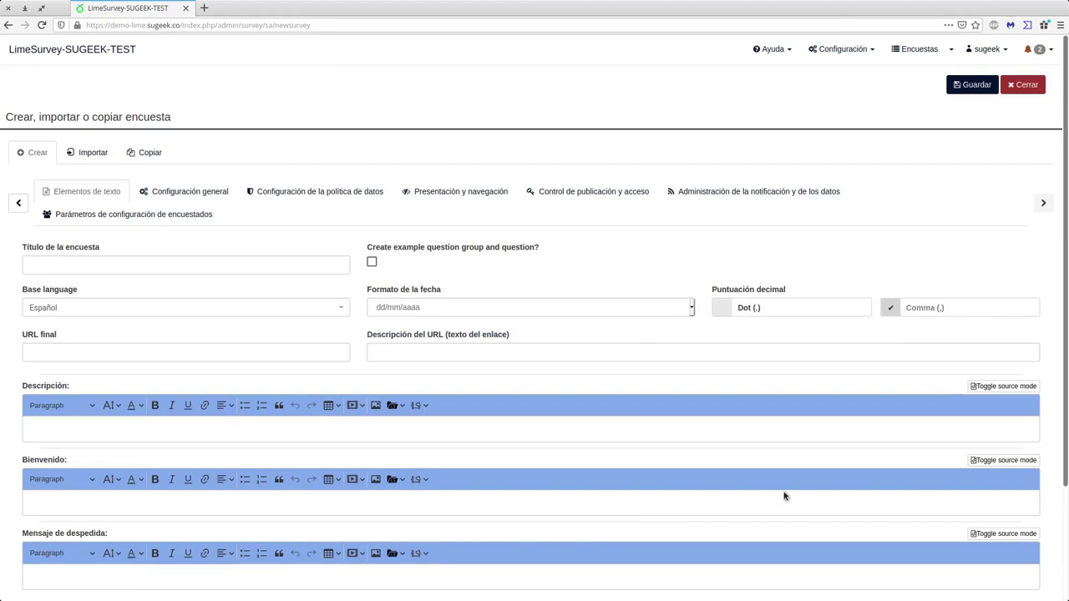
click(890, 309)
scroll(589, 488, down, 3)
scroll(581, 485, up, 3)
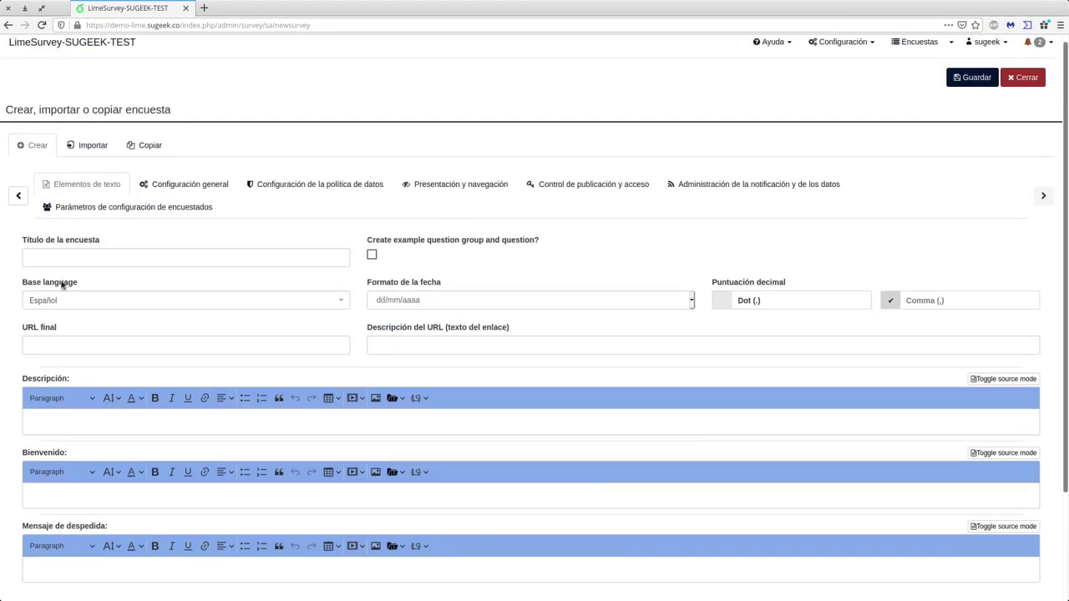
- View the new survey's general settings with the owner choices, and open its data policy settings
click(191, 189)
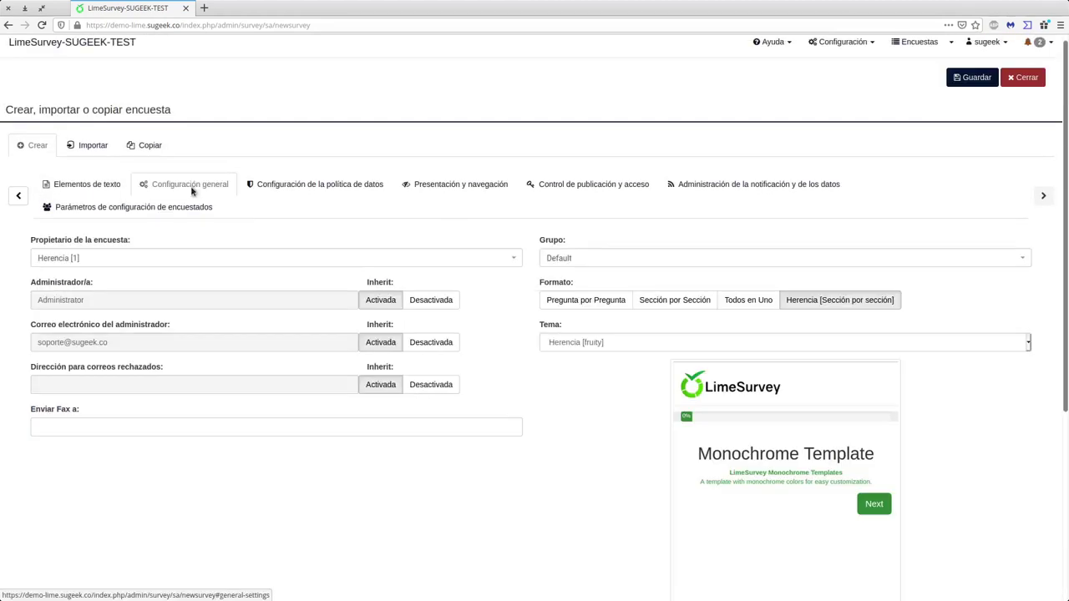
click(96, 260)
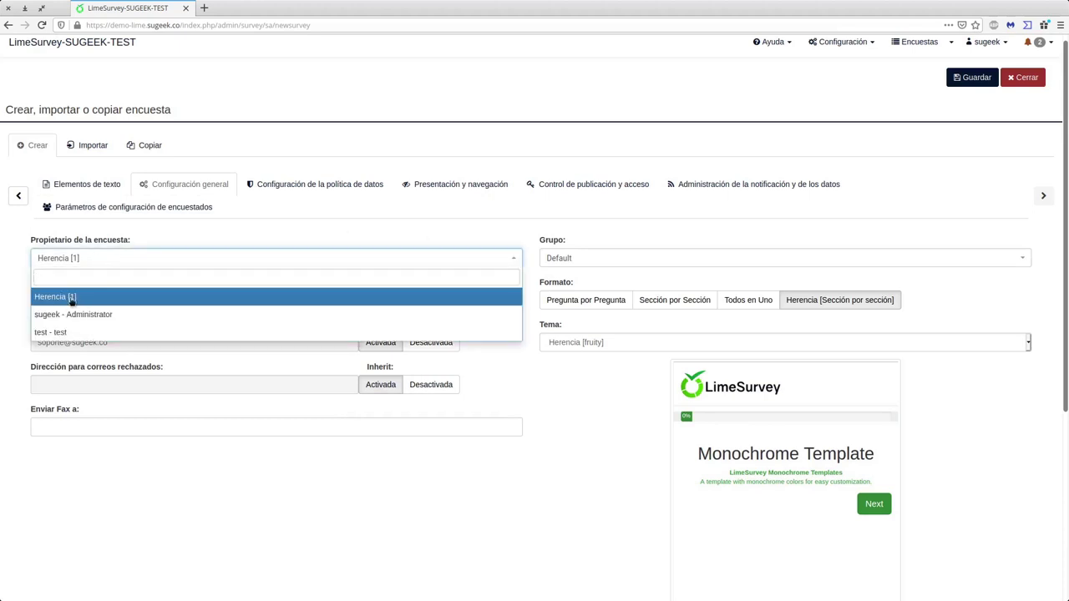
click(387, 480)
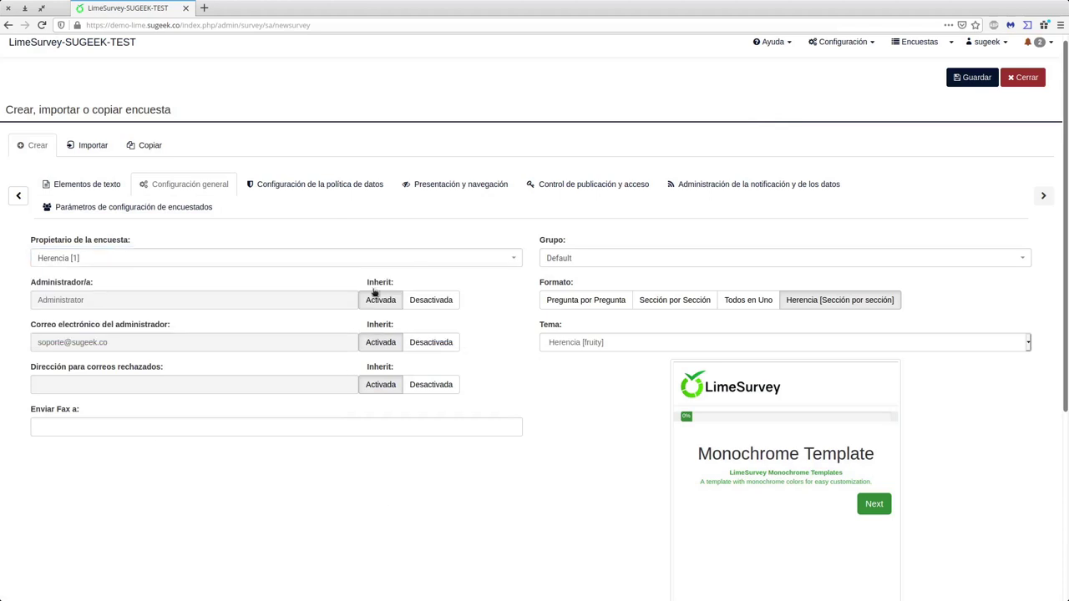
click(331, 188)
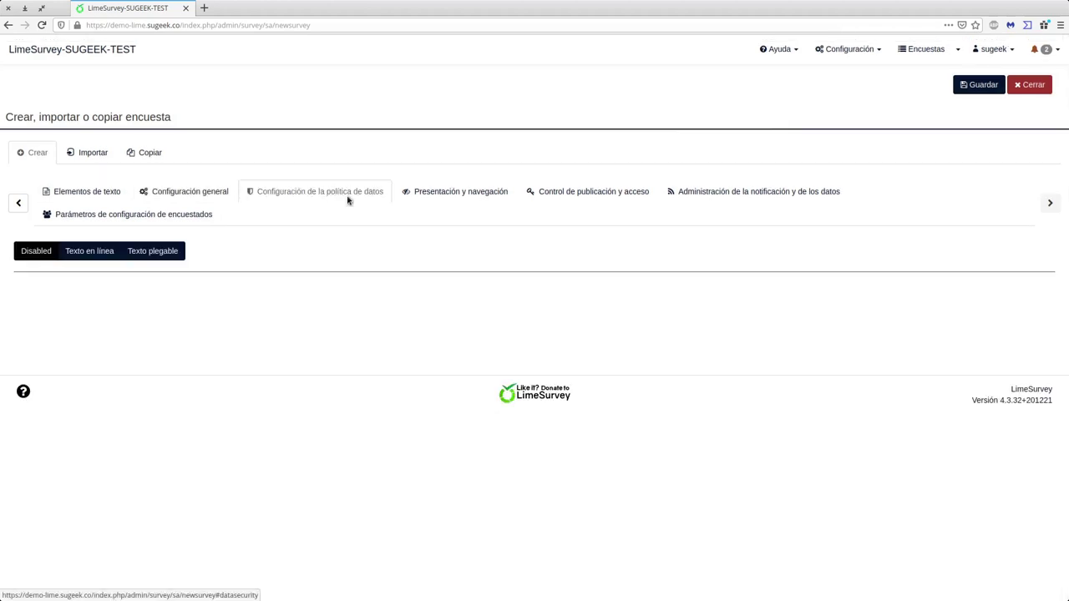
- View the new survey's presentation and navigation, publication and access control, and notification and data management settings
click(459, 193)
click(565, 196)
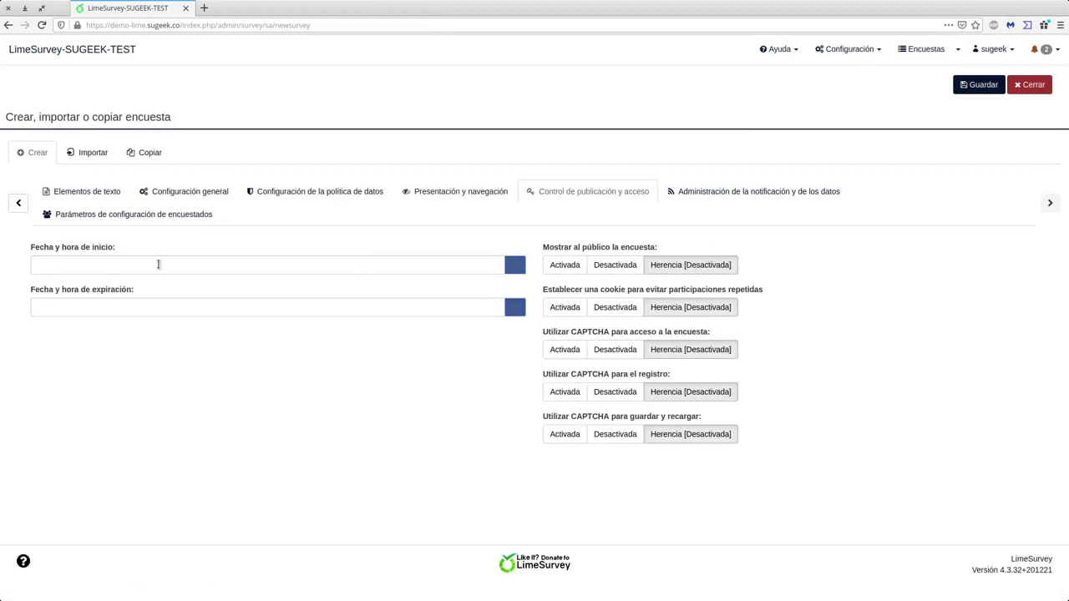
click(738, 199)
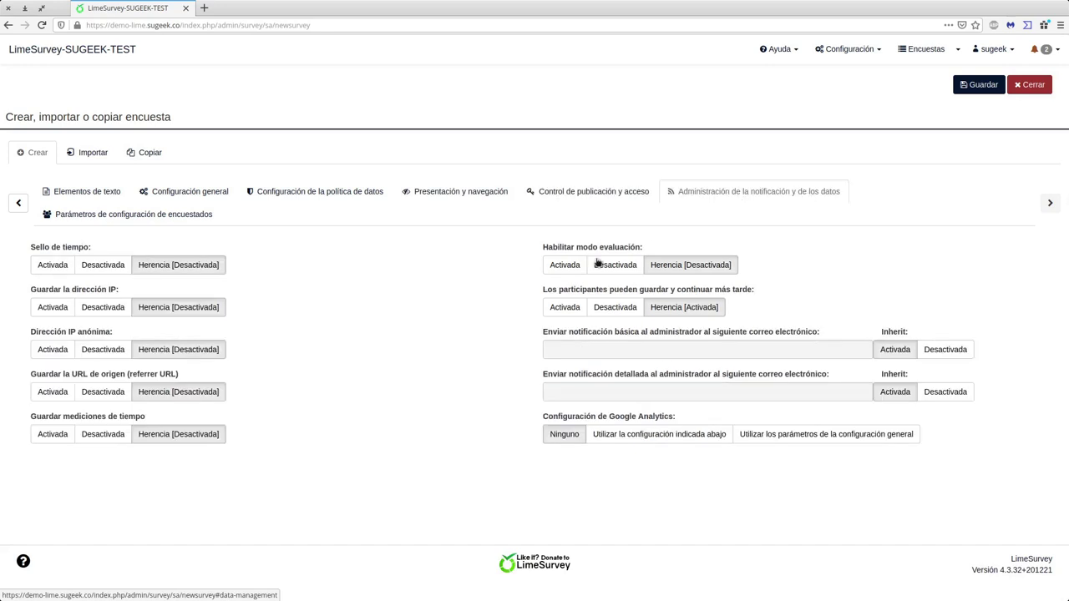
- Try switching evaluation mode and the participants' save-and-continue-later option between explicit and inherited values
click(565, 266)
click(615, 308)
click(675, 266)
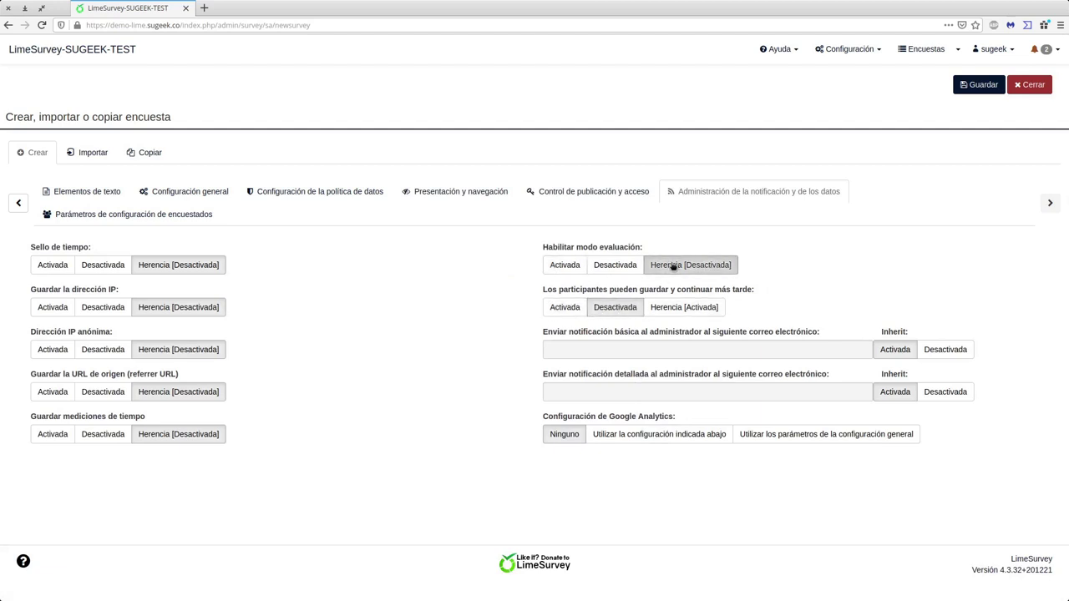
click(687, 307)
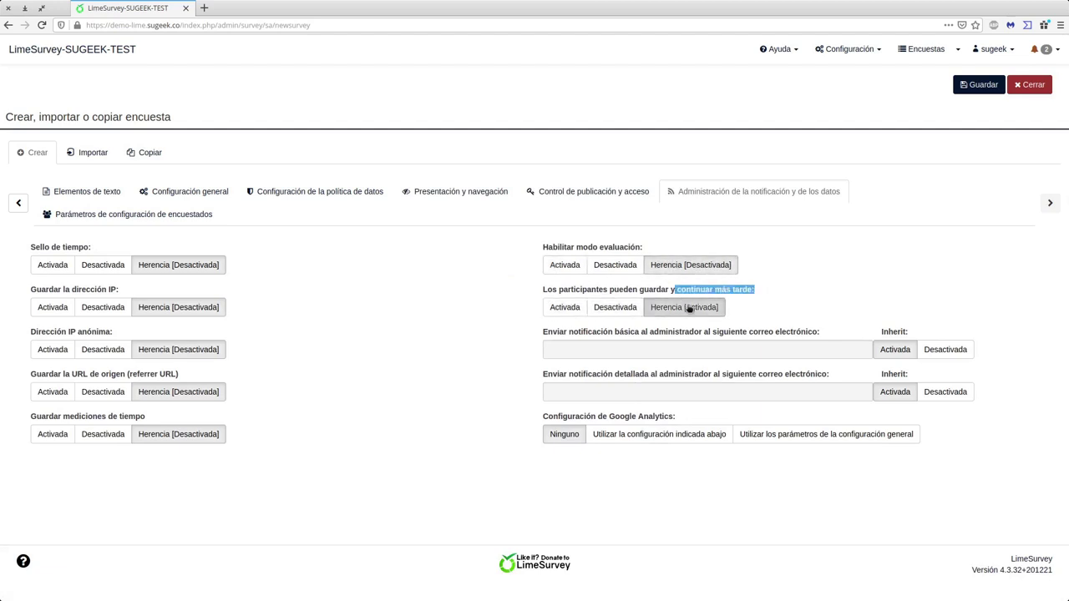
click(613, 308)
- View the new survey's participant settings and the options for importing or copying a survey, returning to the creation form
click(134, 215)
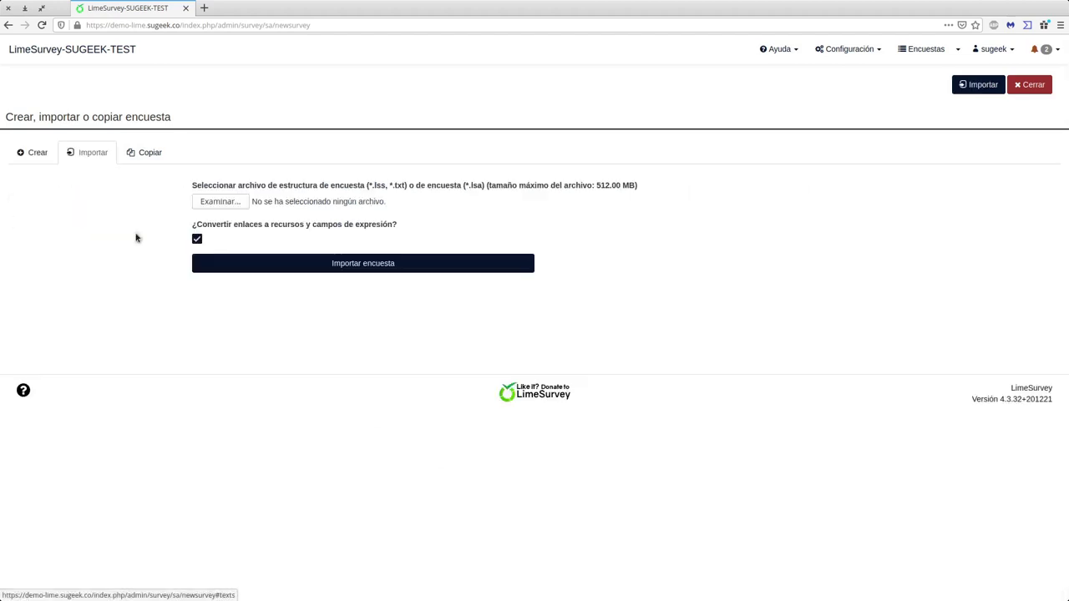
click(146, 153)
click(33, 152)
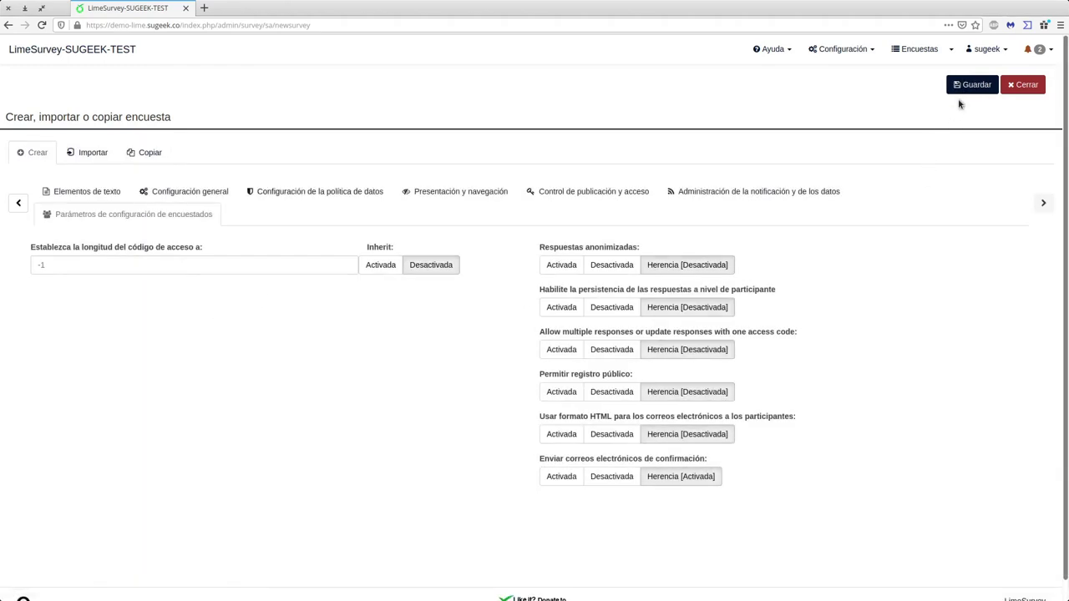
- Close the creation form without saving, and open the existing test survey to examine its summary
click(1024, 85)
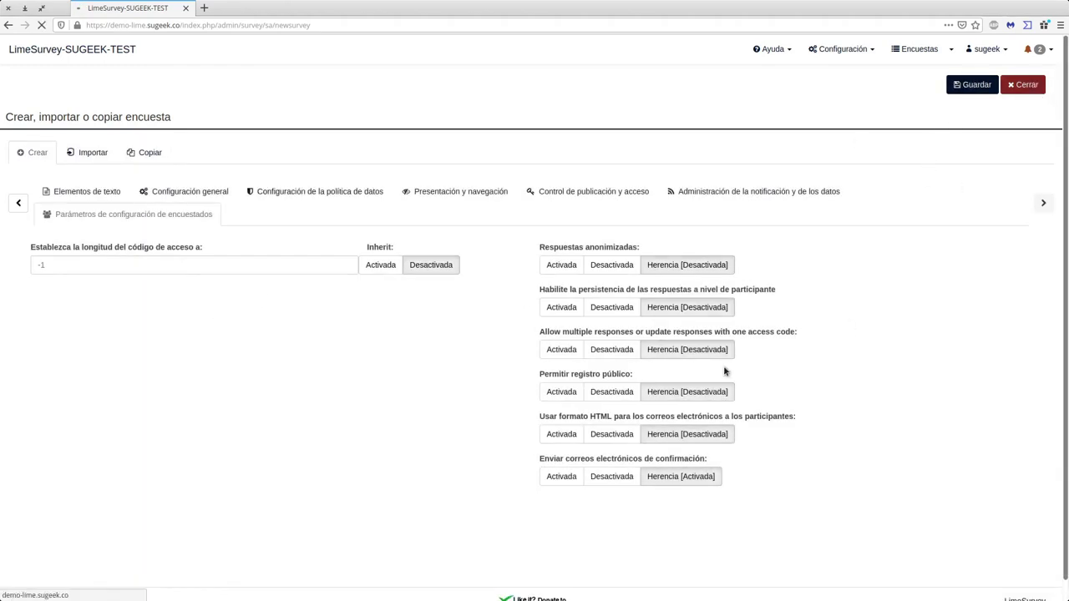
click(249, 308)
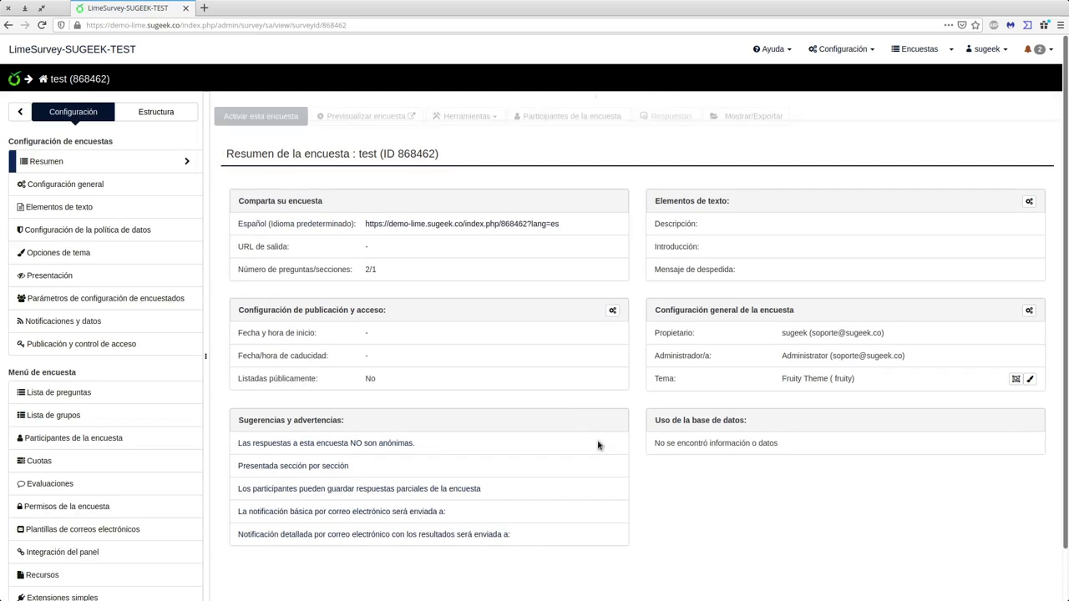
scroll(167, 418, down, 2)
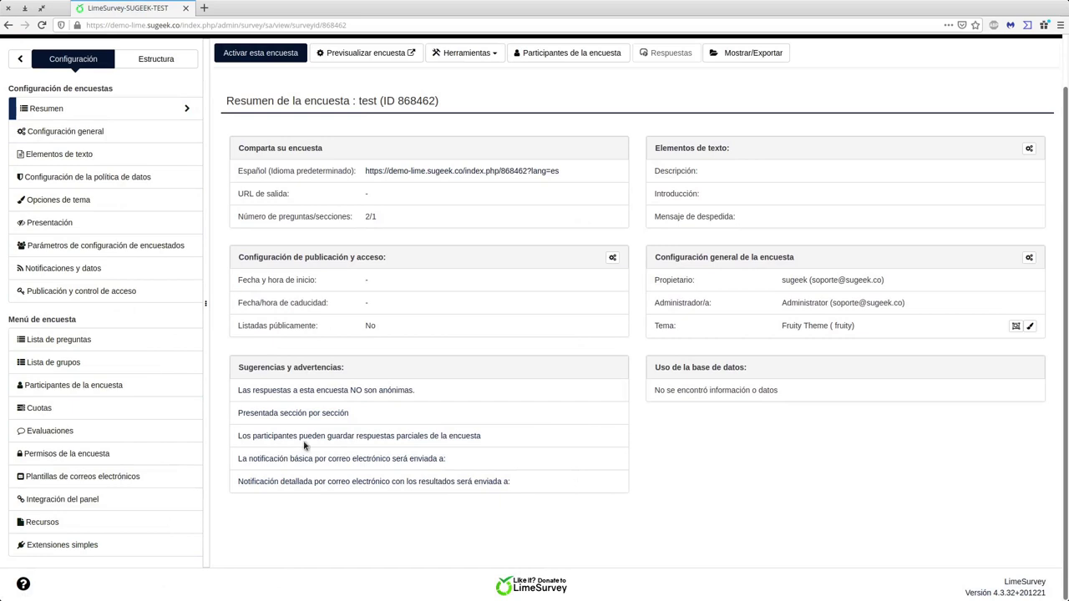
- Open the test survey's e-mail templates and examine the confirmation message's content and editor
click(92, 481)
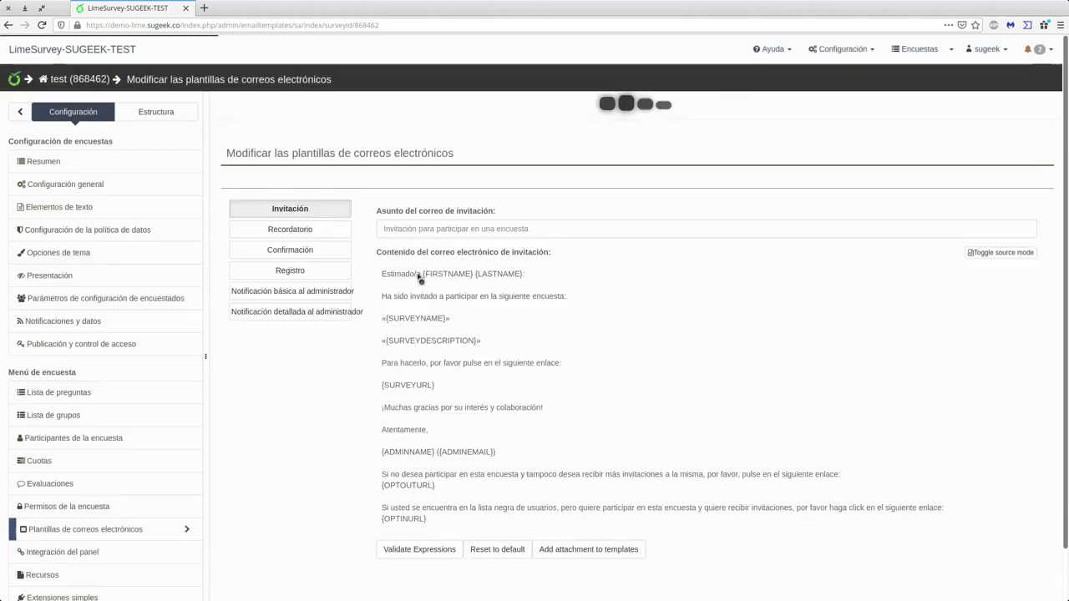
click(292, 251)
click(524, 353)
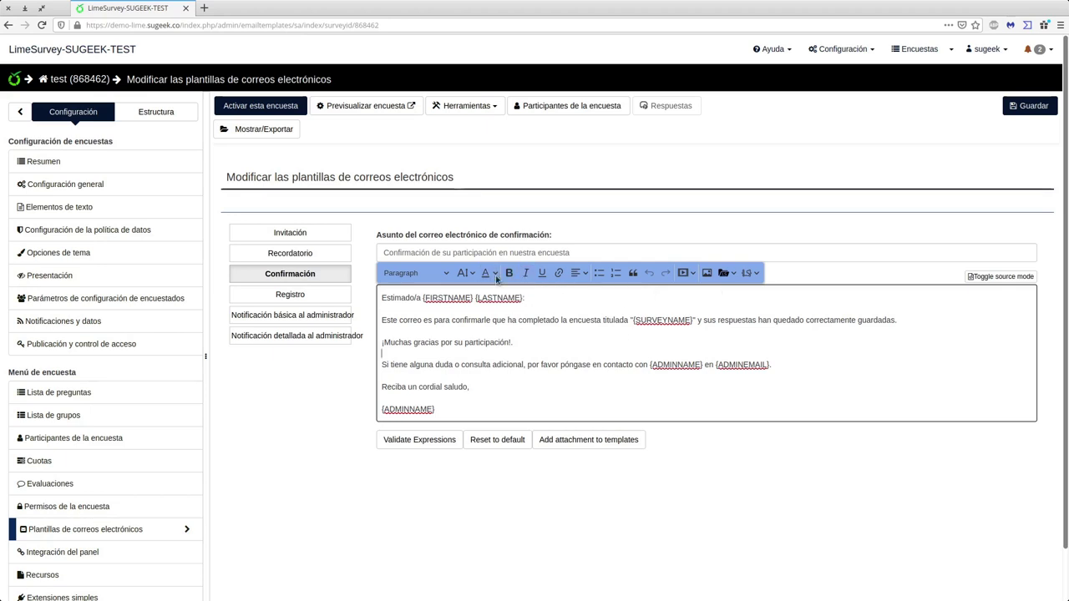
scroll(462, 330, down, 1)
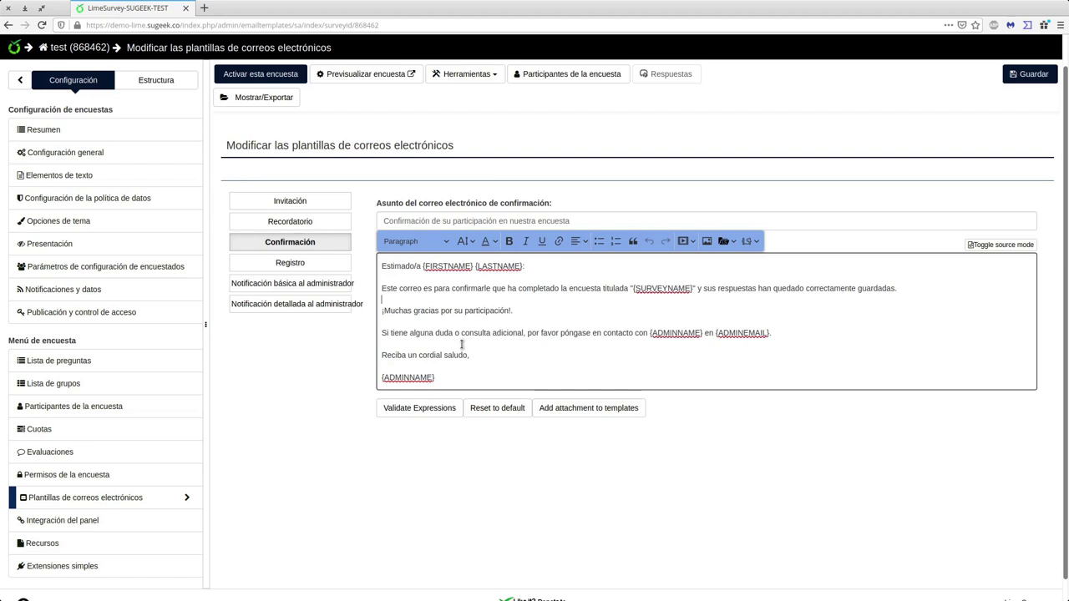
click(461, 345)
scroll(461, 345, down, 1)
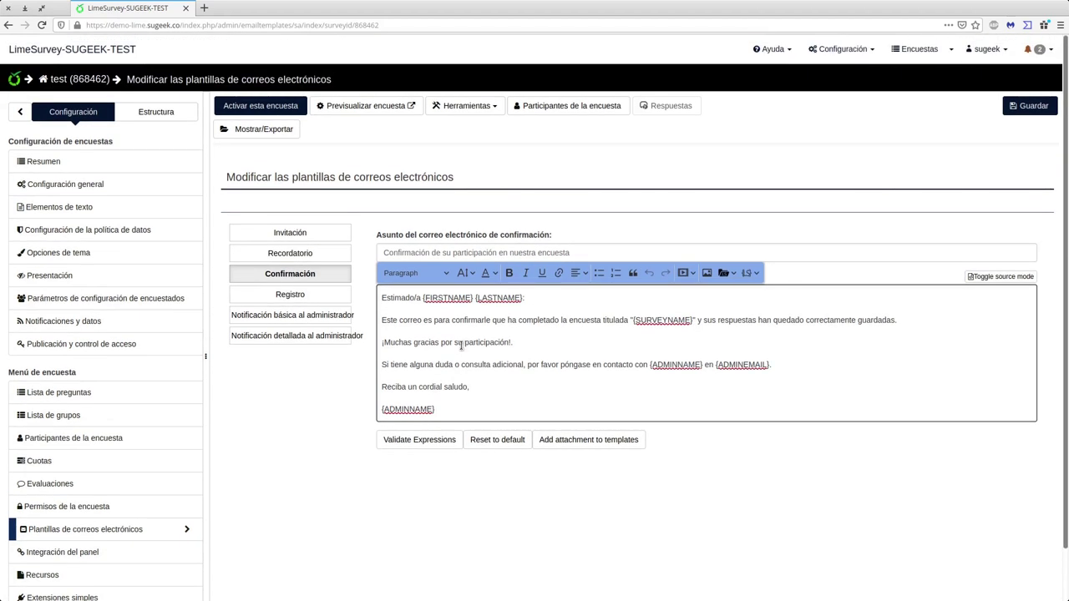
scroll(462, 345, up, 1)
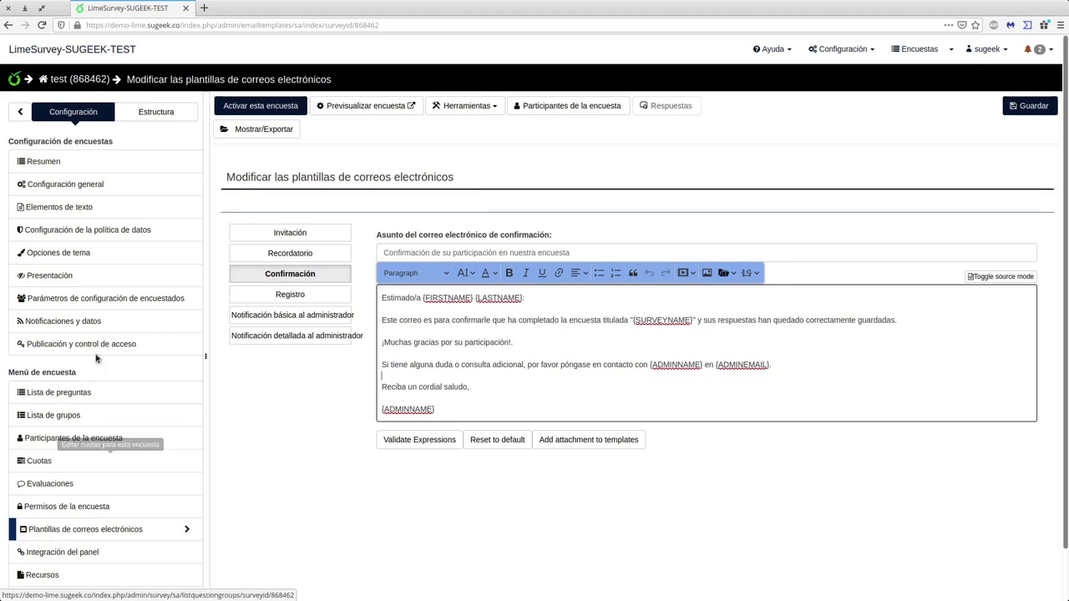
- Examine the test survey's general settings, including the administrator field, and glance at the global configuration options
click(67, 183)
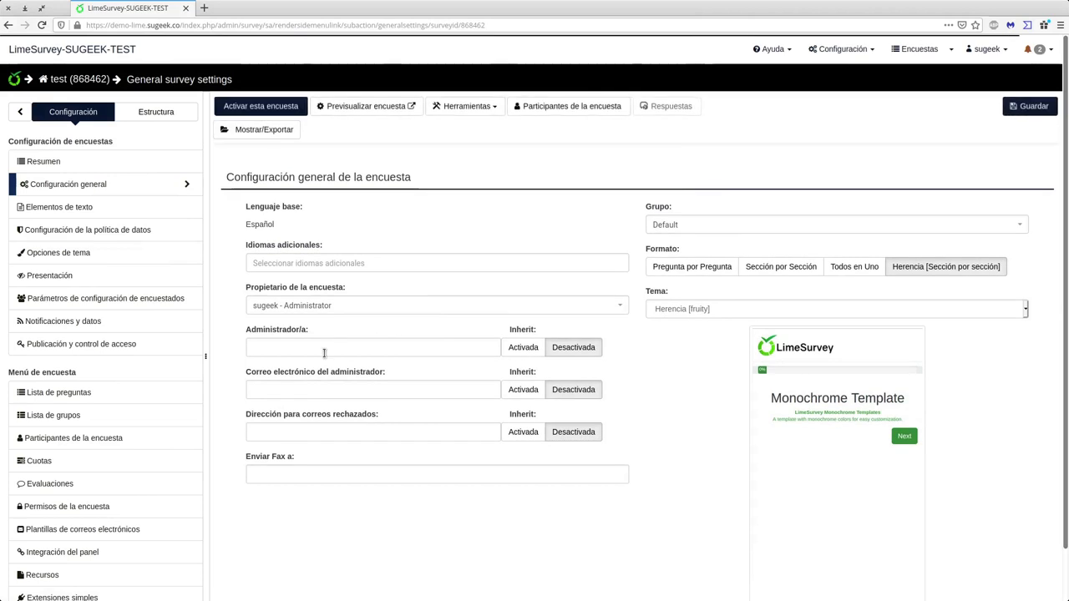
click(317, 349)
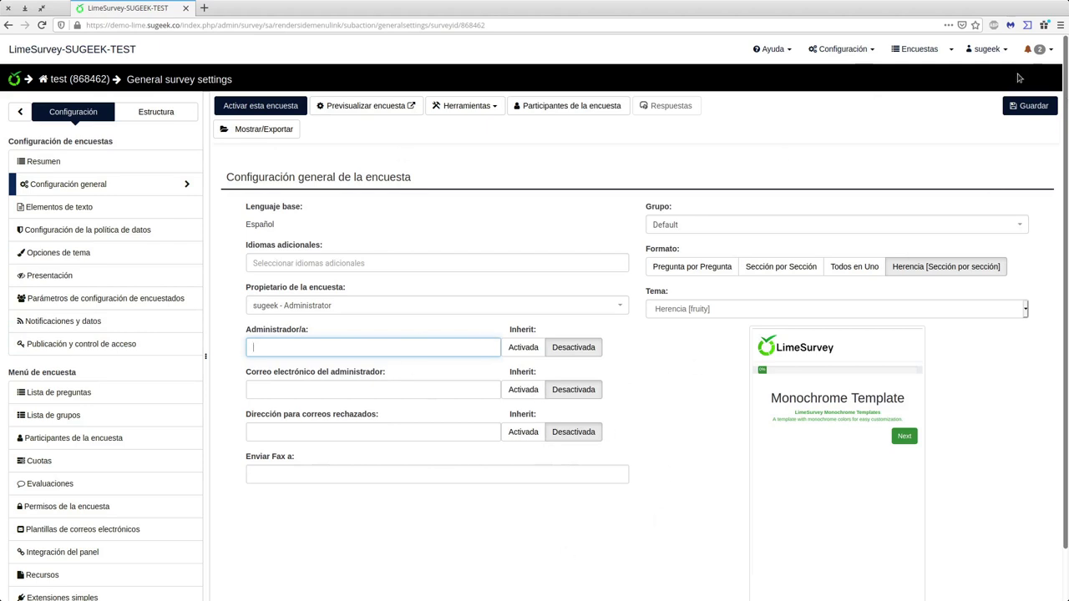
click(842, 48)
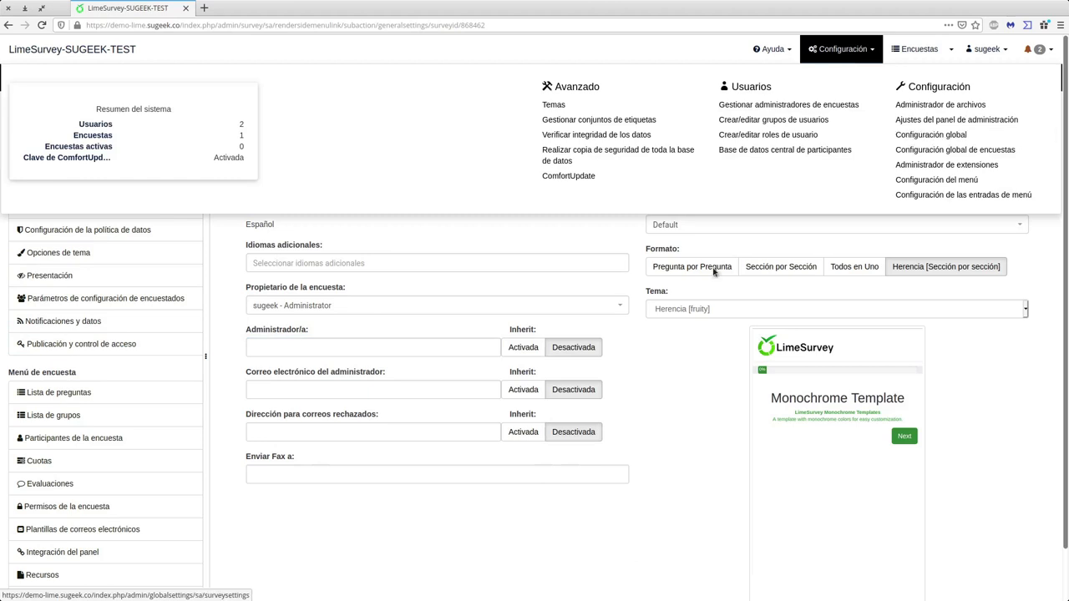
click(428, 496)
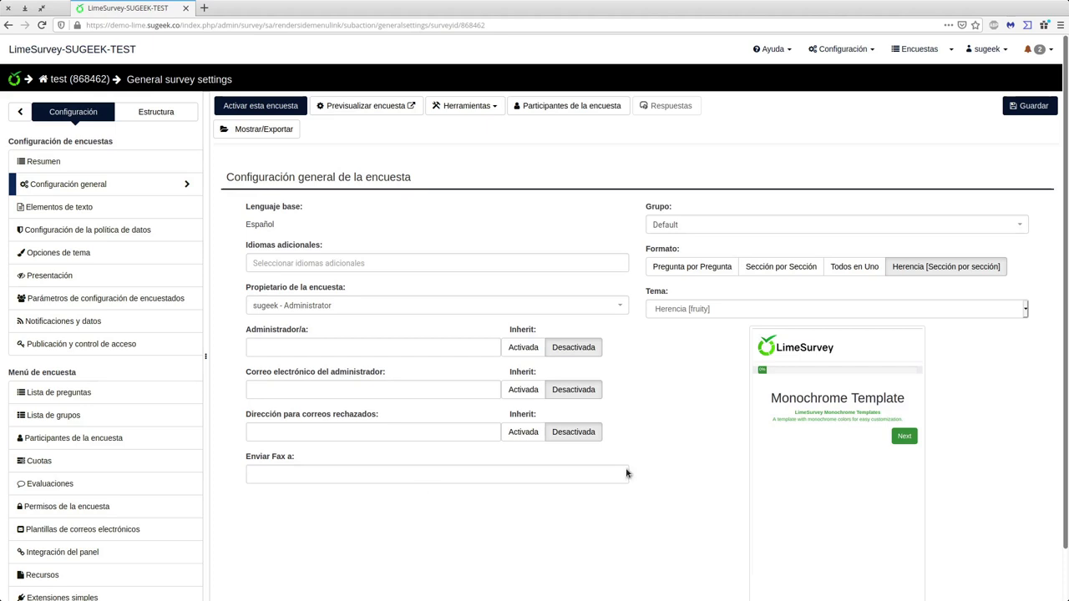
scroll(545, 422, down, 2)
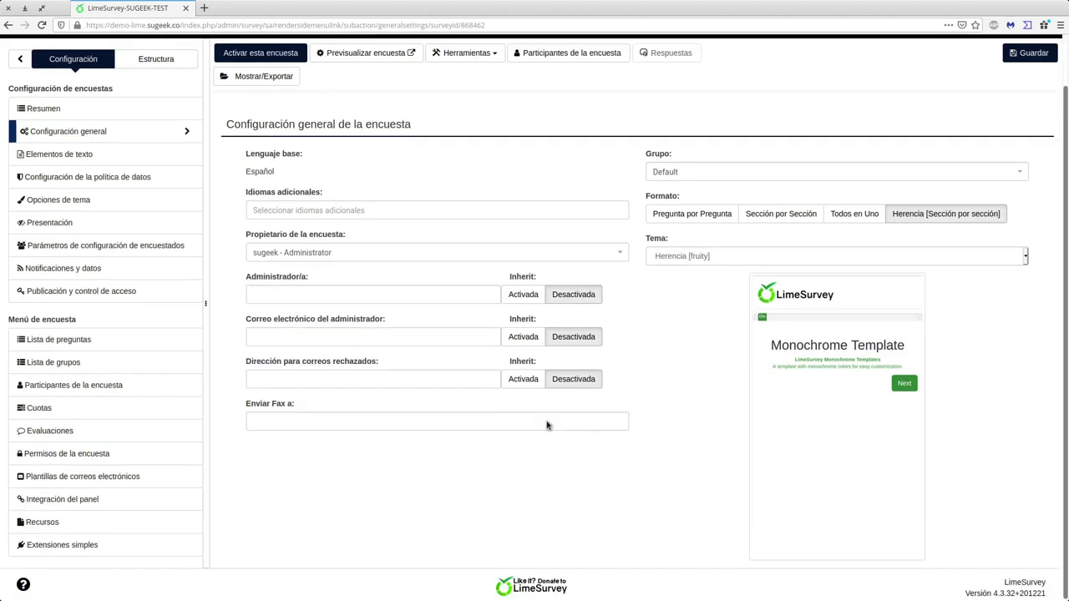
scroll(544, 426, up, 2)
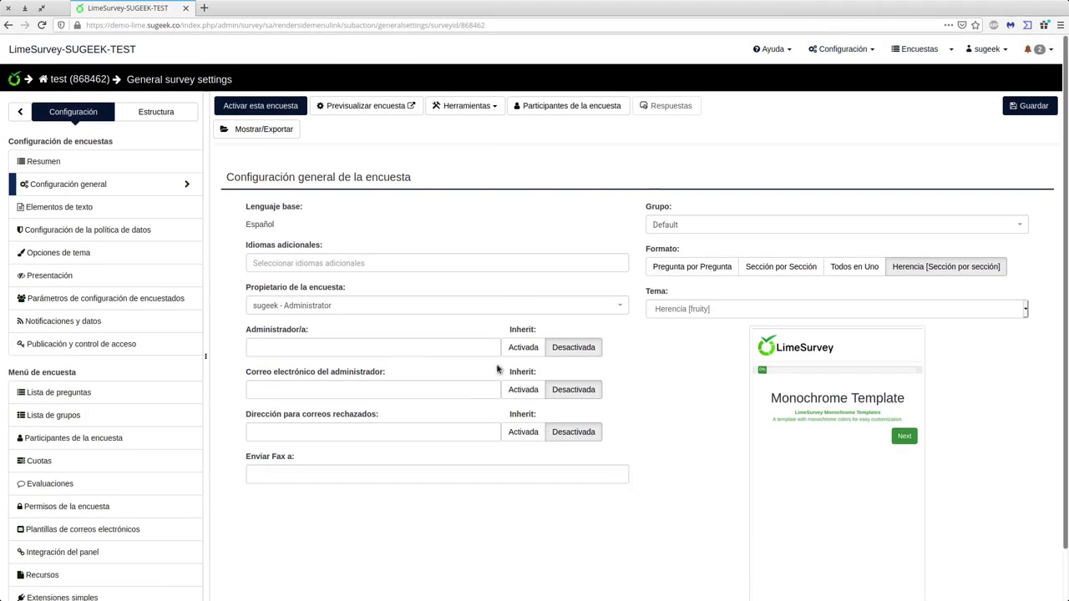
- Show the survey's structure with the questions of the test group, and open a blank question group form
click(156, 115)
click(190, 199)
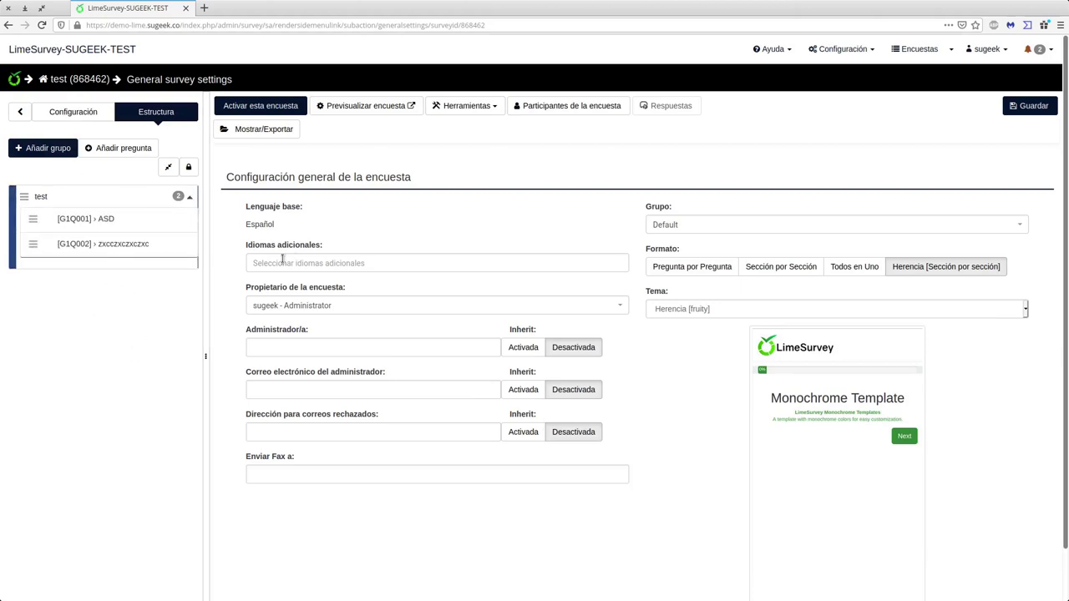
click(60, 155)
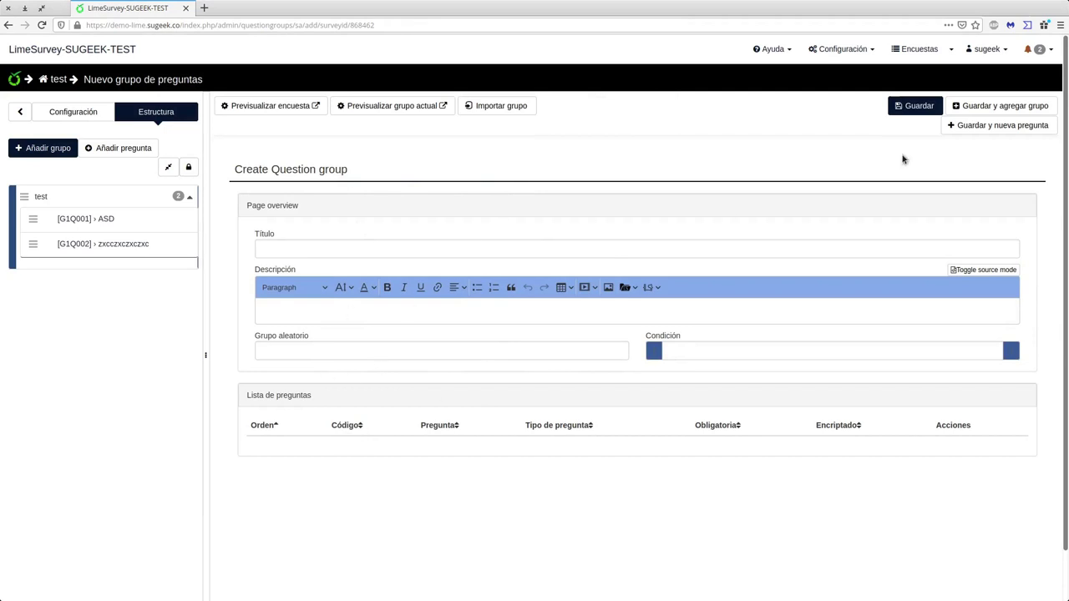
- Start a new question in the test group and examine its question text, help, general and display settings
click(117, 148)
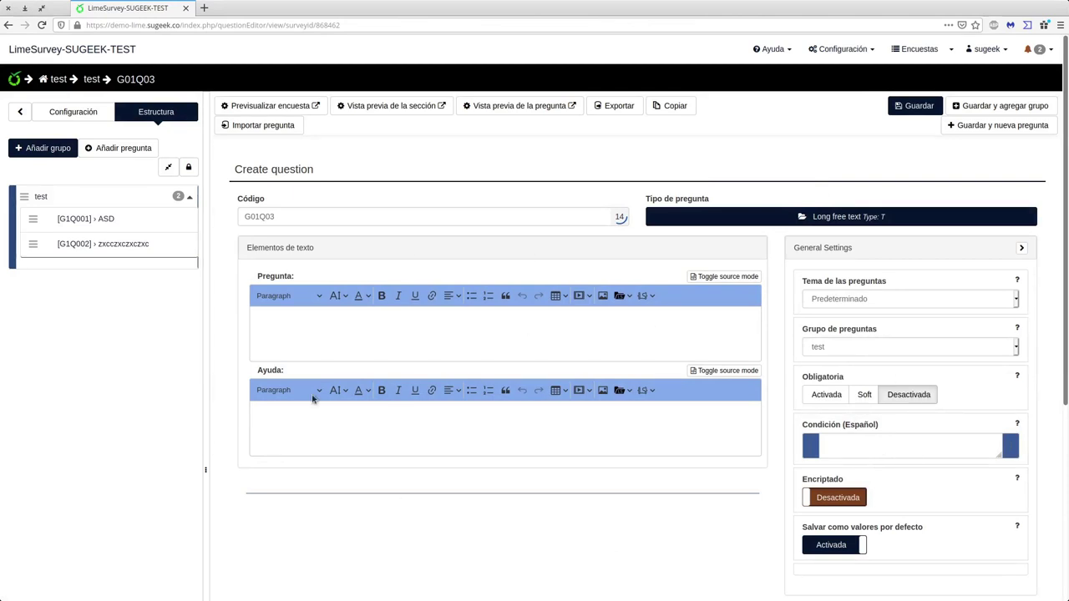
click(457, 443)
click(442, 344)
click(431, 443)
scroll(700, 460, down, 2)
scroll(608, 496, down, 1)
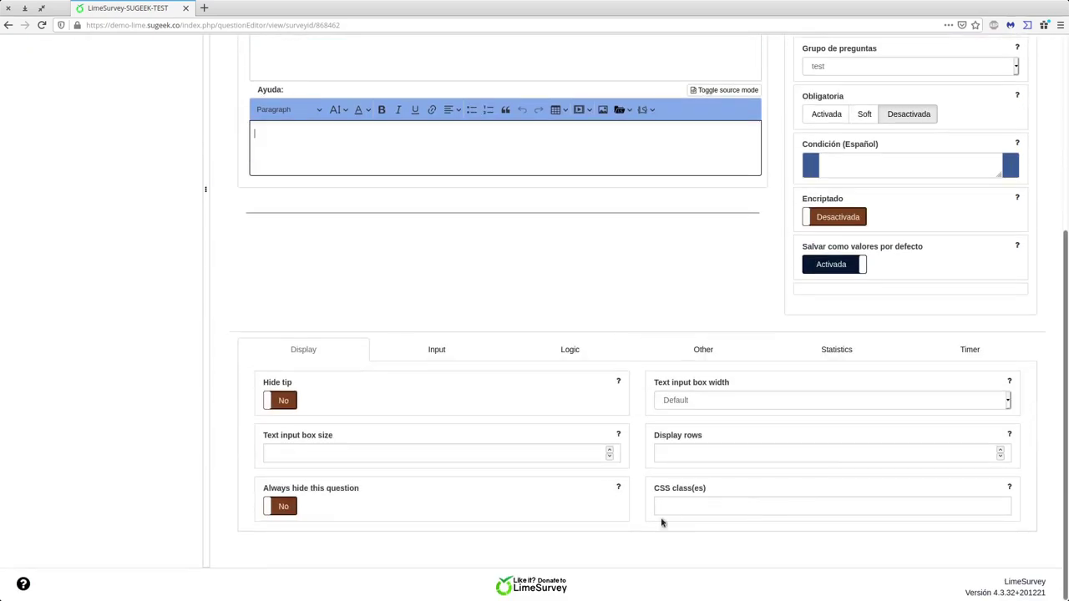
scroll(702, 487, up, 3)
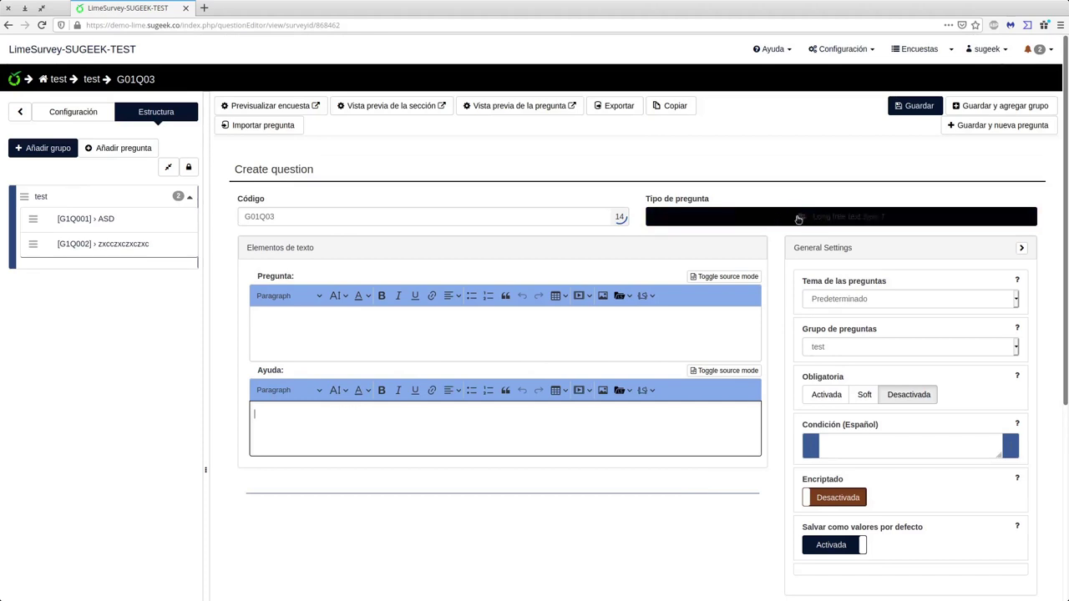
- Open the question type choices and preview the text types, from Browser detect through Short Free Text
click(831, 221)
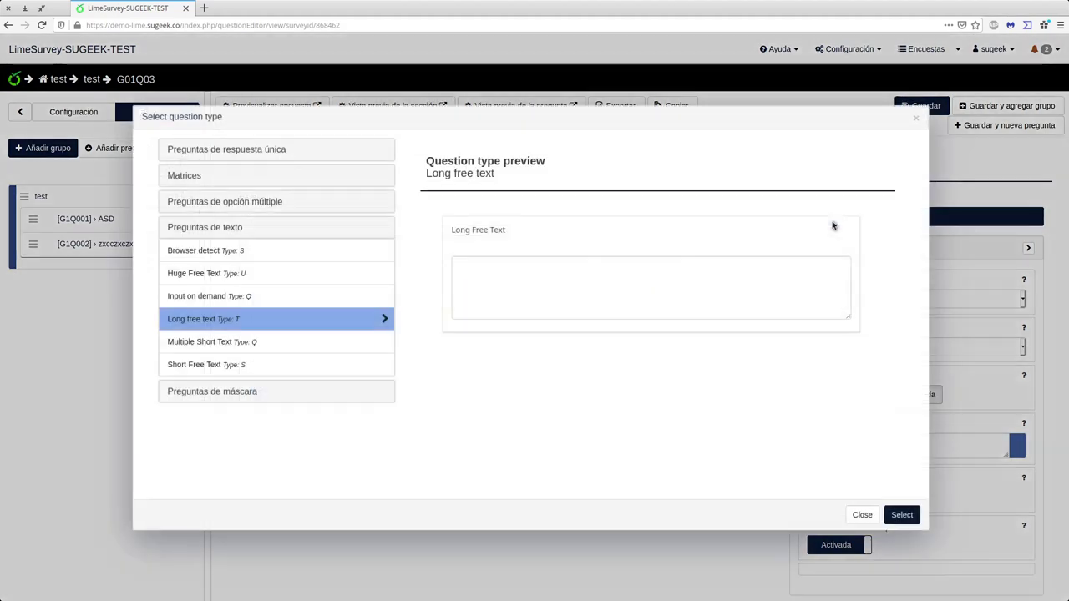
click(286, 250)
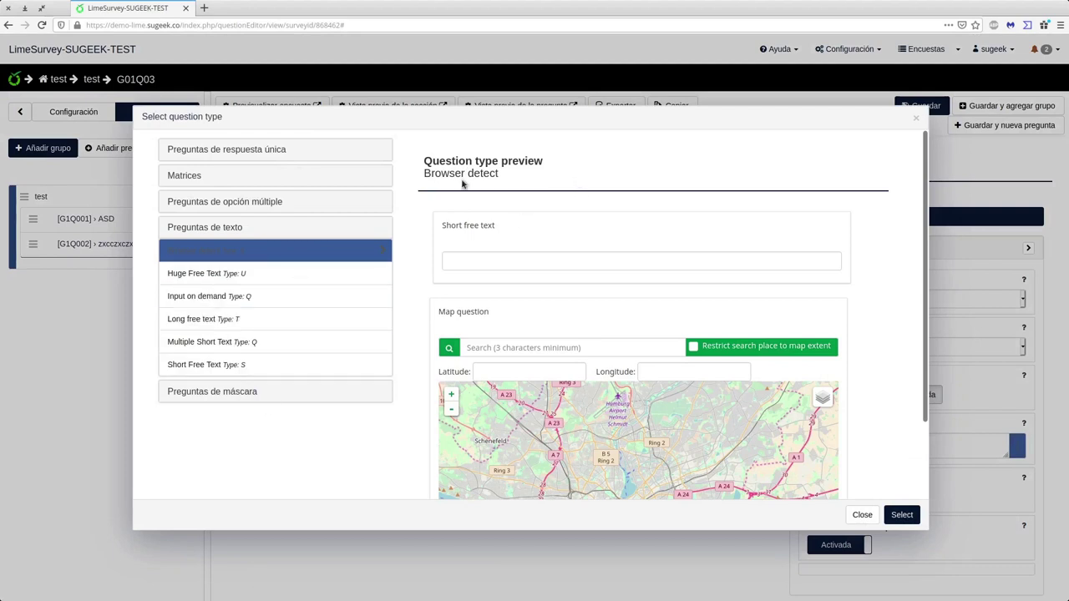
click(236, 276)
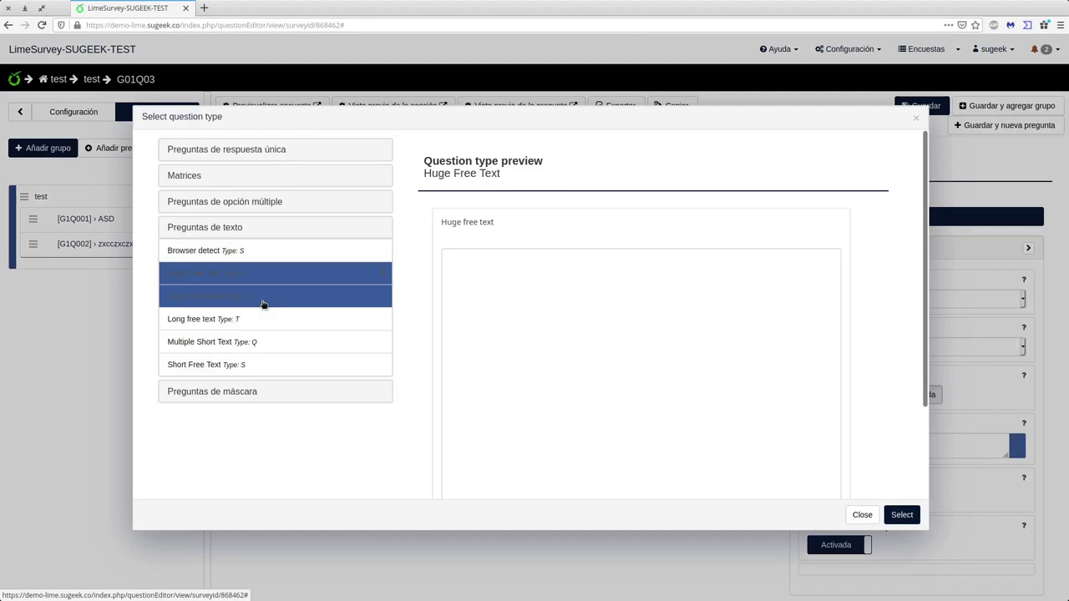
click(263, 303)
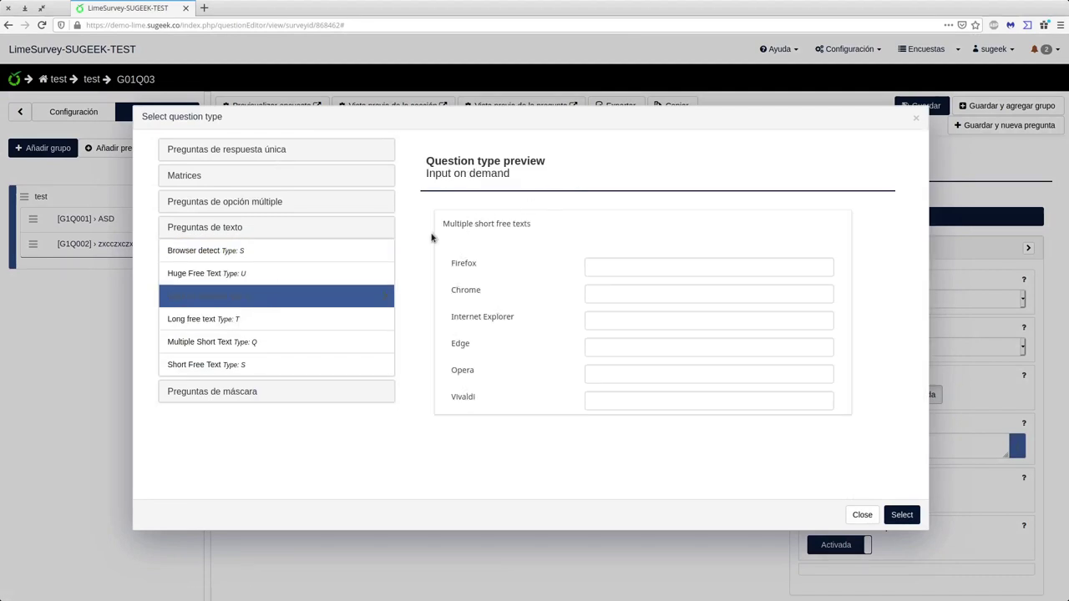
click(229, 323)
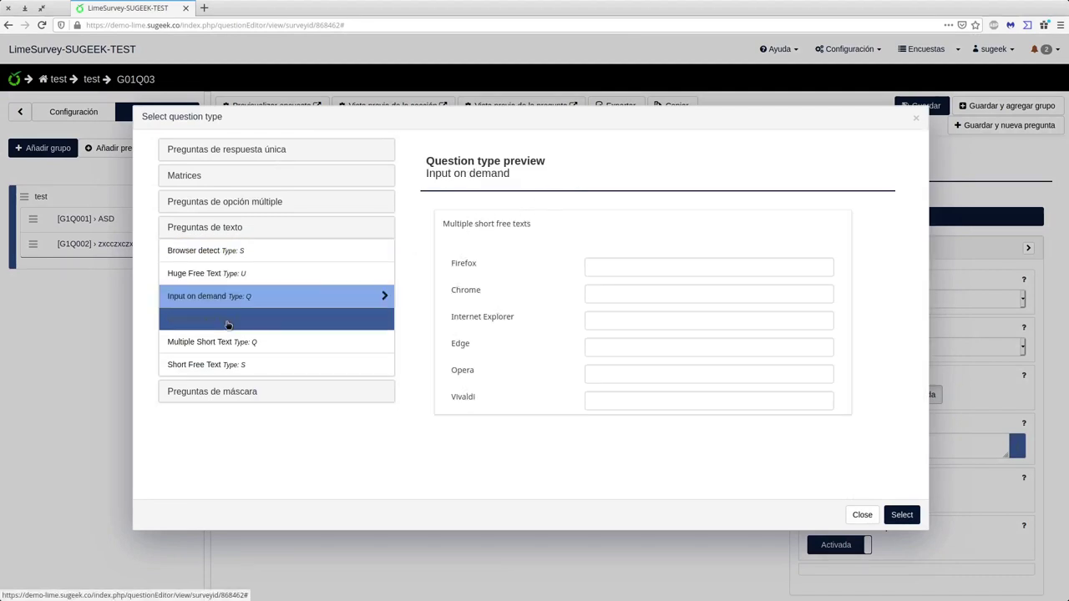
click(284, 349)
click(274, 364)
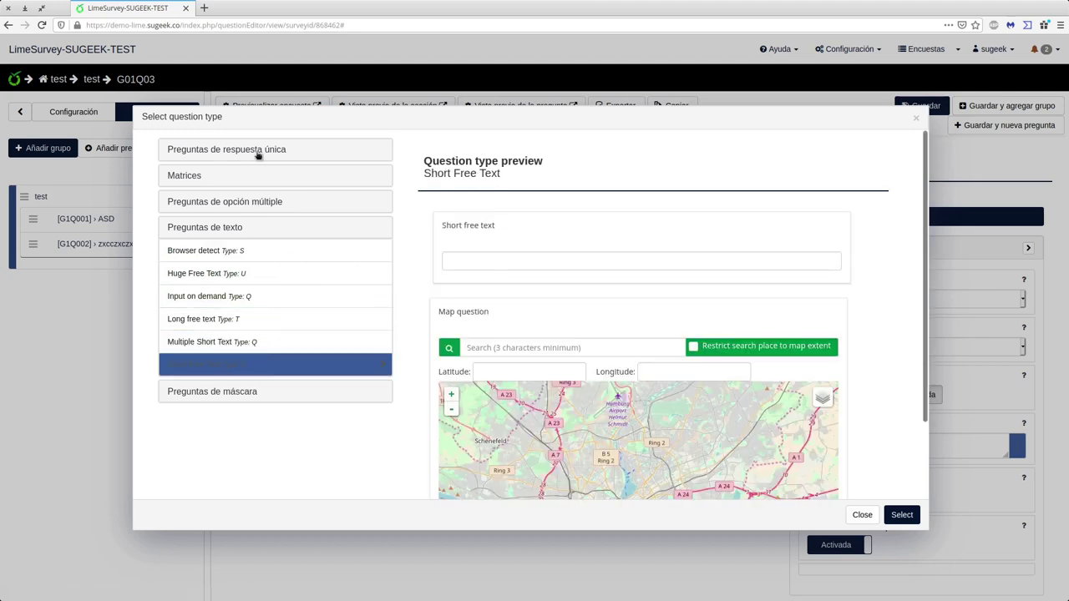
- Preview the single-answer question types, including 5 Point Choice, Image Select List, list with comments and Lista (Radio)
click(259, 149)
click(245, 173)
click(260, 219)
click(261, 244)
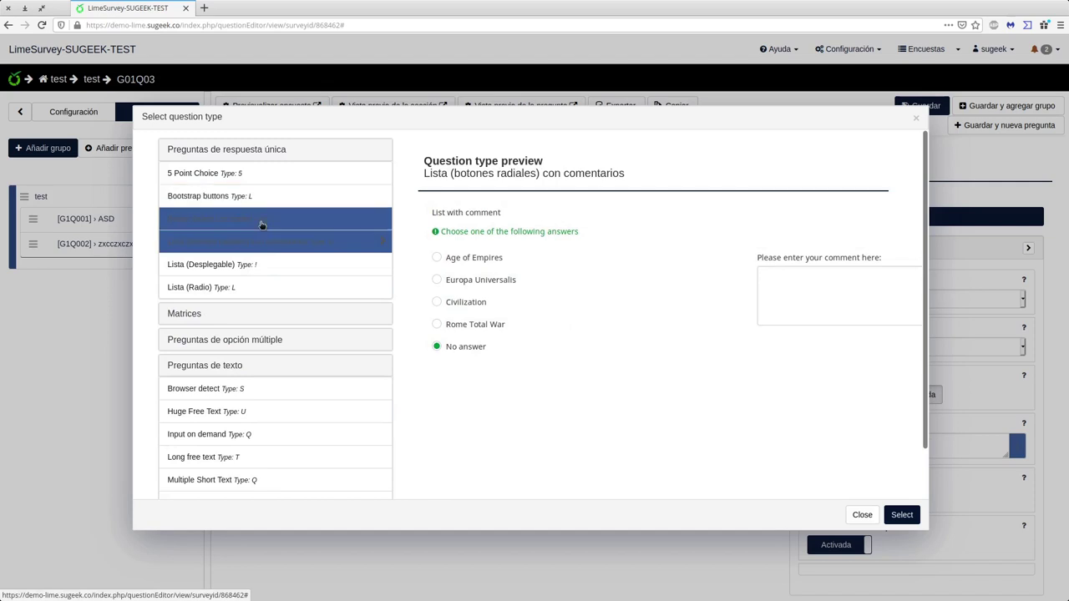
click(255, 228)
click(270, 243)
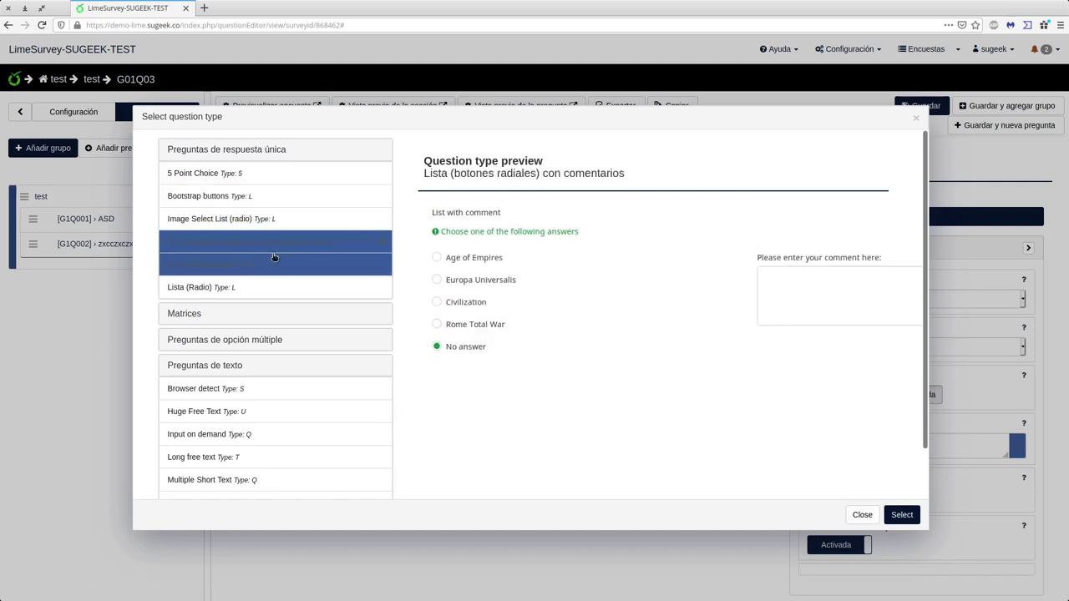
click(259, 224)
click(258, 288)
click(258, 219)
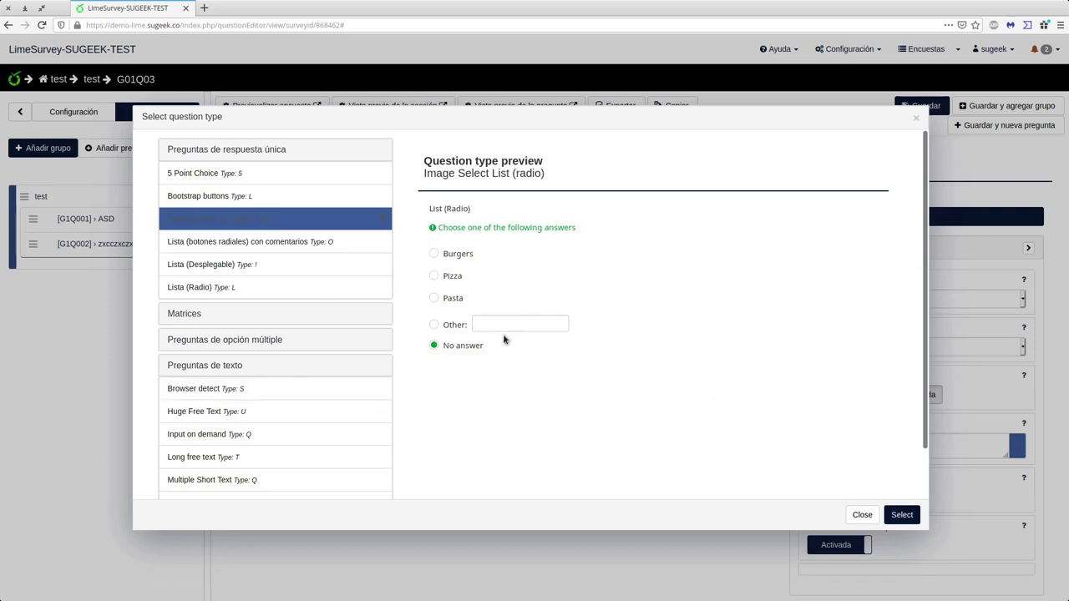
scroll(341, 410, down, 2)
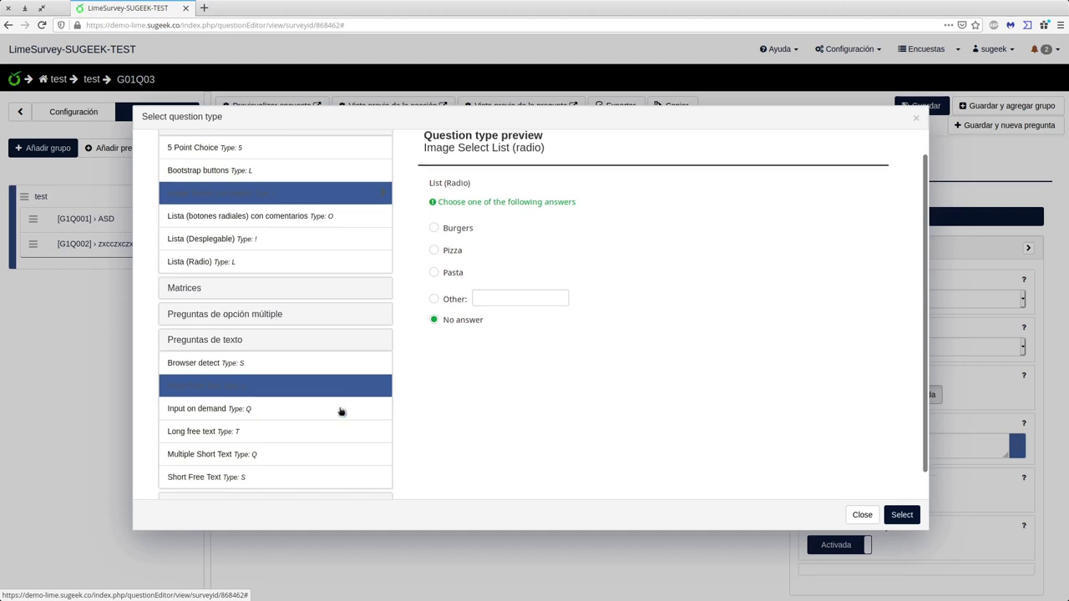
- Choose Short Free Text as the new question's type and look over the question form
click(287, 449)
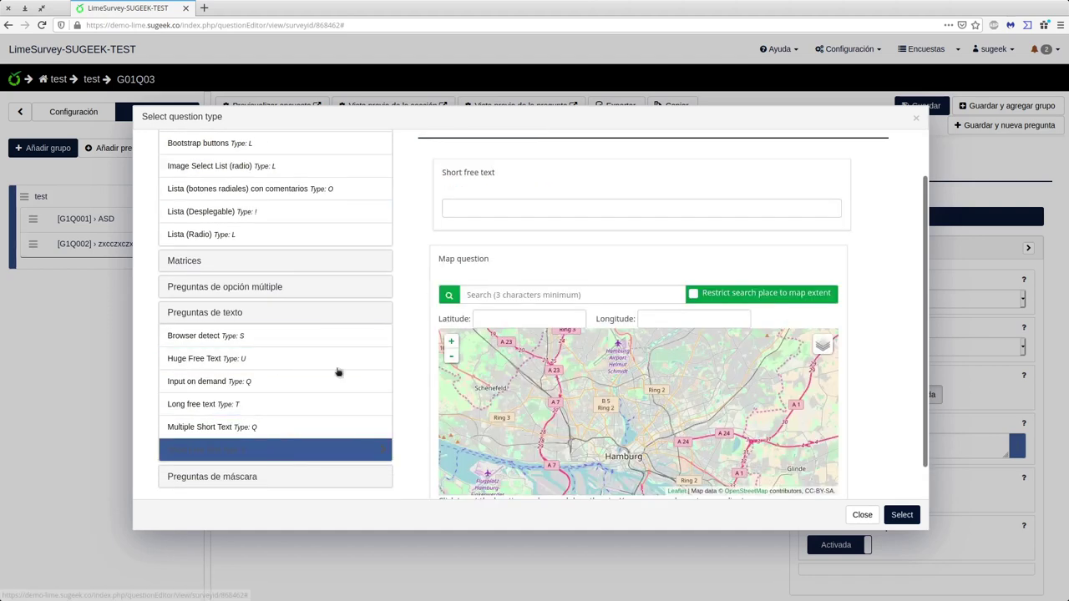
scroll(251, 351, down, 2)
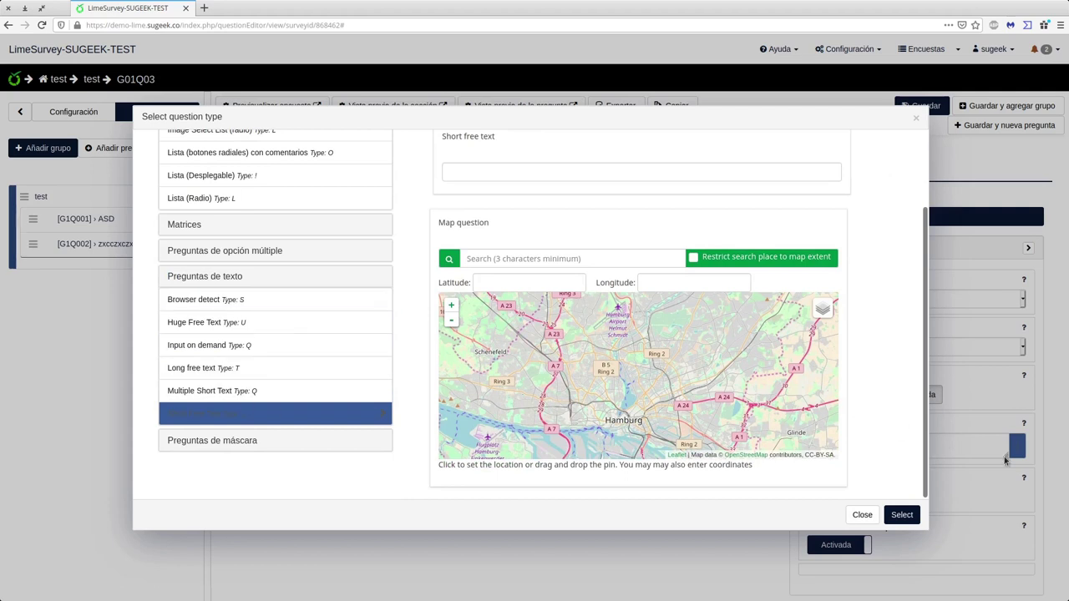
click(902, 514)
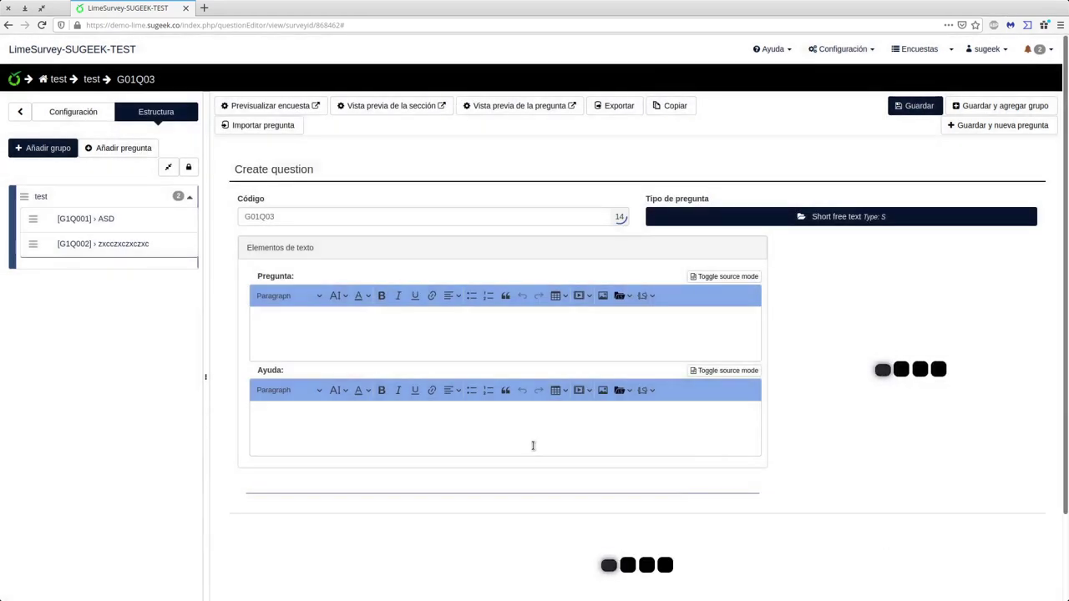
scroll(540, 480, down, 5)
scroll(539, 480, up, 3)
- Change the new question's code to G1Q003
click(484, 153)
drag(319, 156, 238, 157)
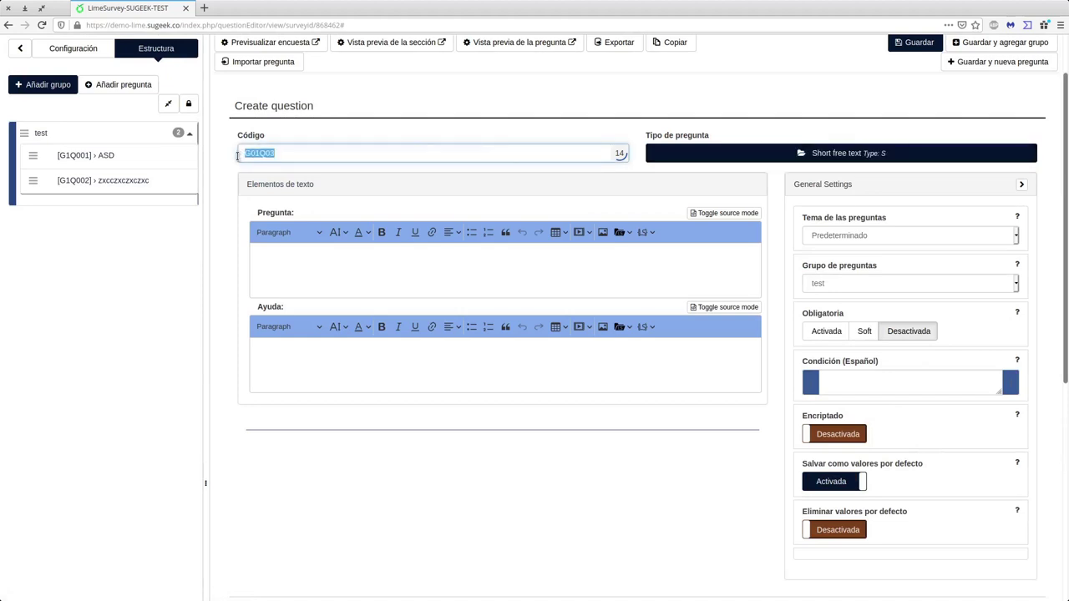
double_click(362, 156)
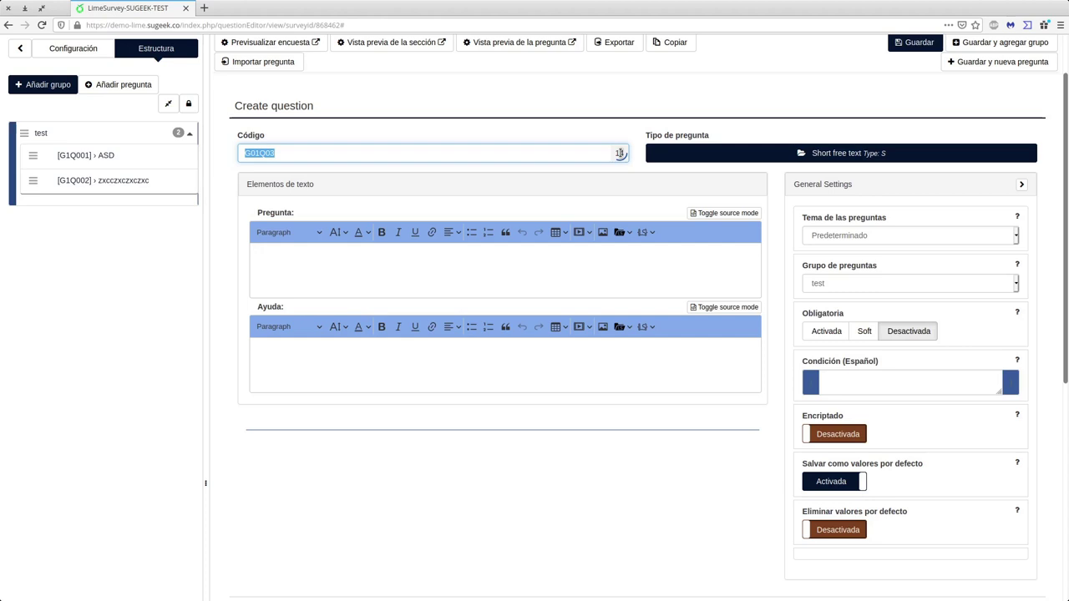
click(422, 158)
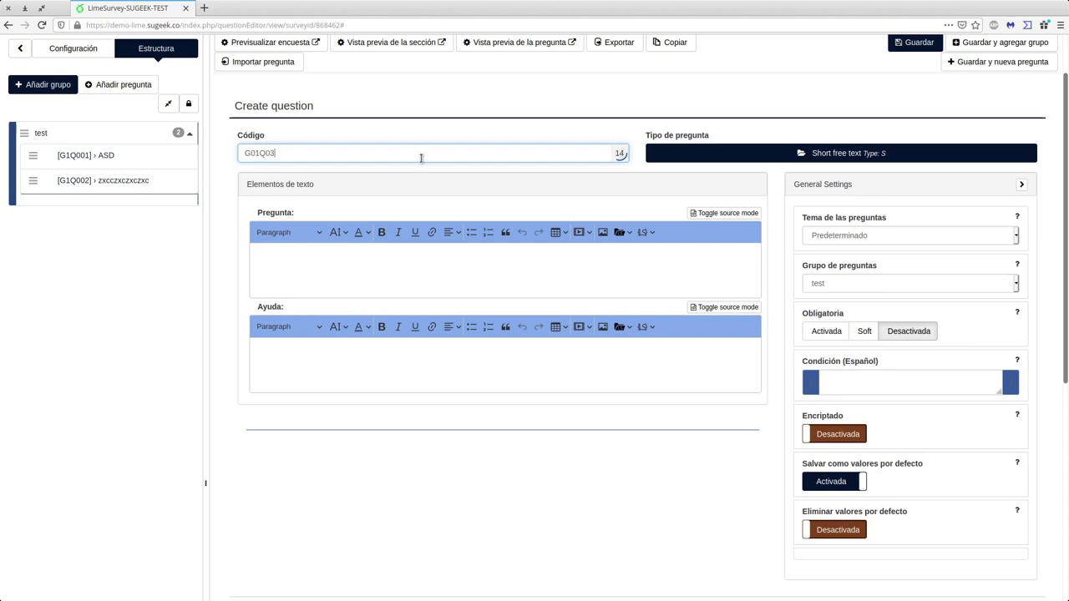
click(250, 152)
key(Delete)
key(Right)
key(Right)
key(Right)
text(0)
double_click(343, 152)
click(349, 150)
- Enter "wqwezchr" as the question text and look over the remaining question settings
click(519, 267)
text(wqwezchr)
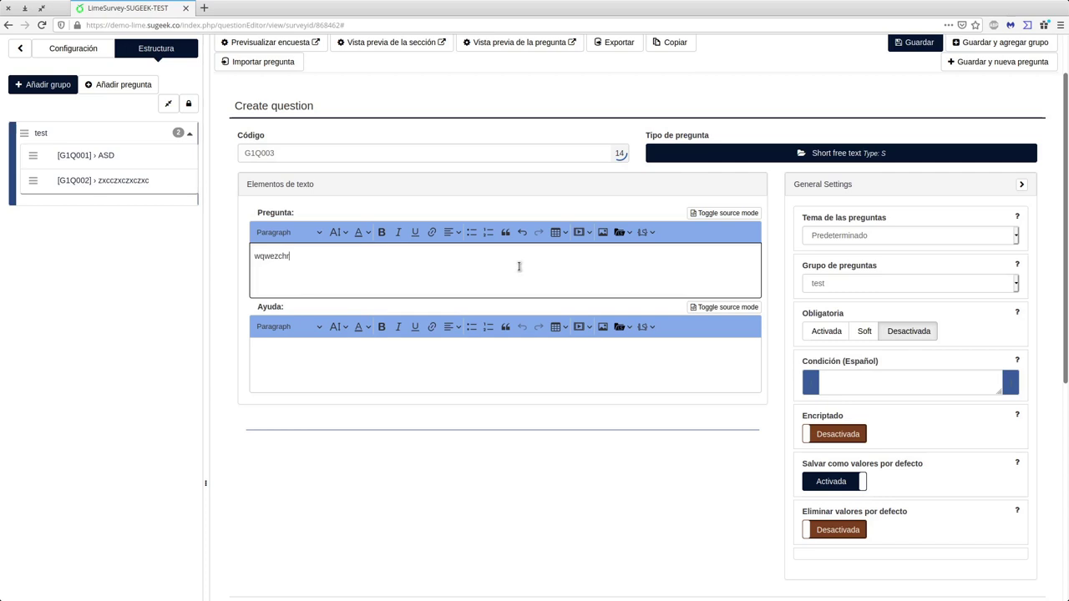
scroll(644, 435, down, 1)
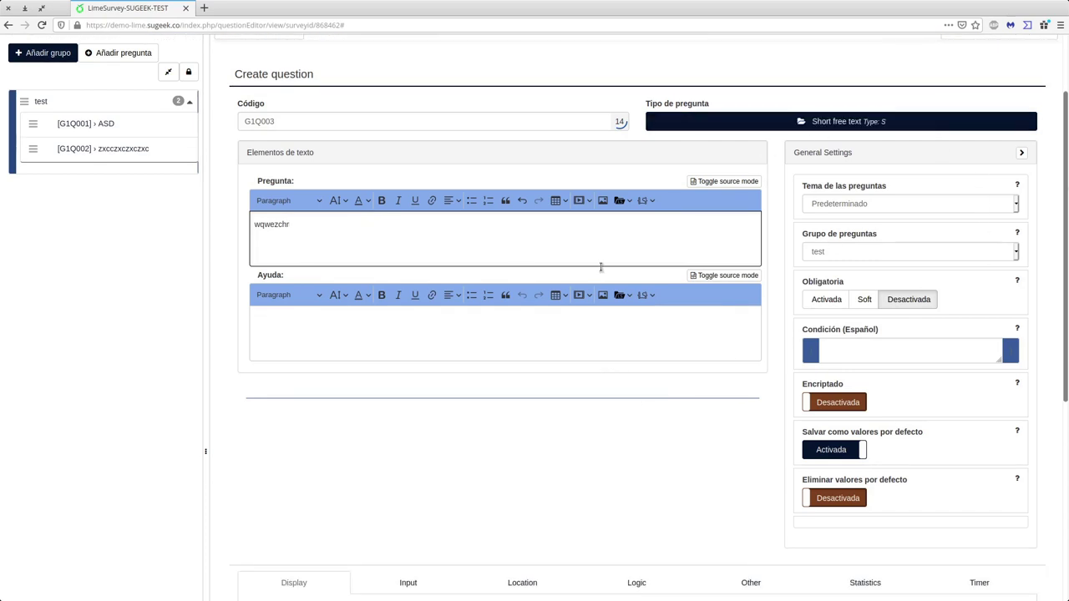
scroll(827, 222, down, 5)
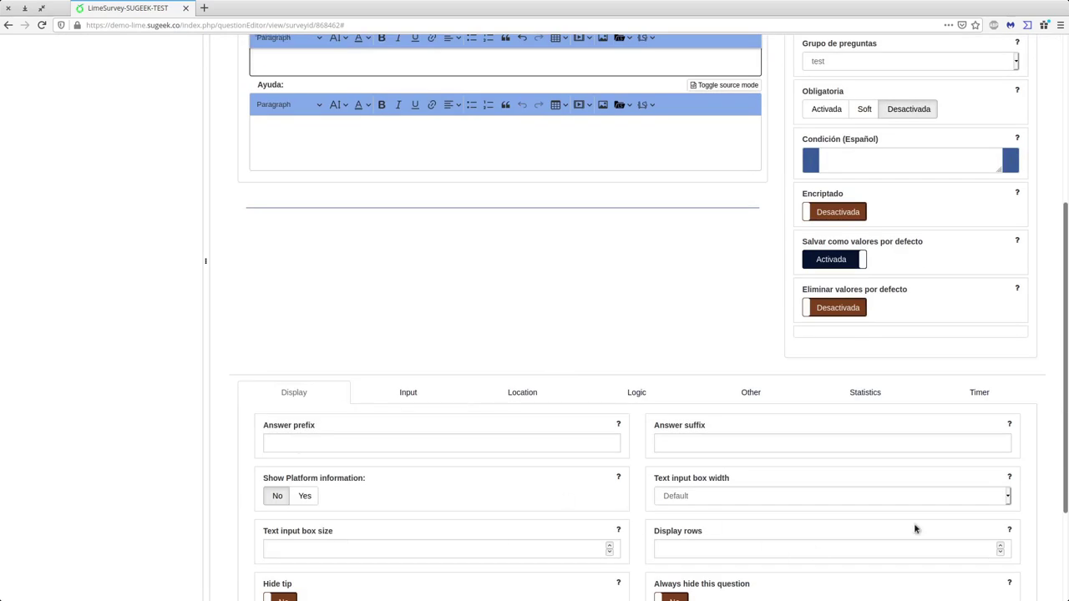
scroll(749, 543, up, 3)
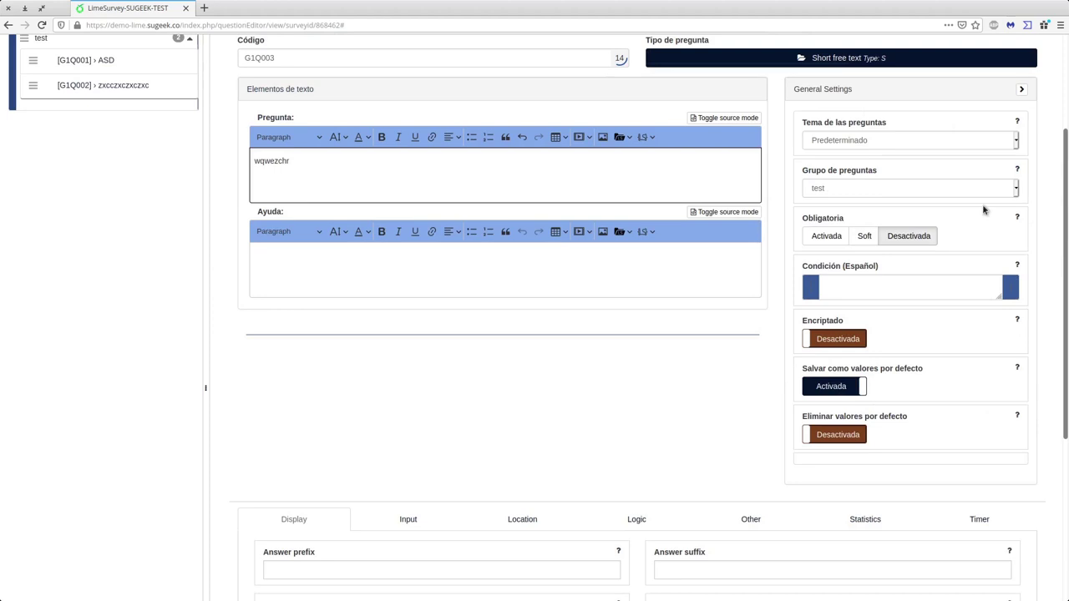
- Toggle the question's encryption setting on and back off
click(844, 338)
click(843, 339)
click(843, 338)
click(844, 339)
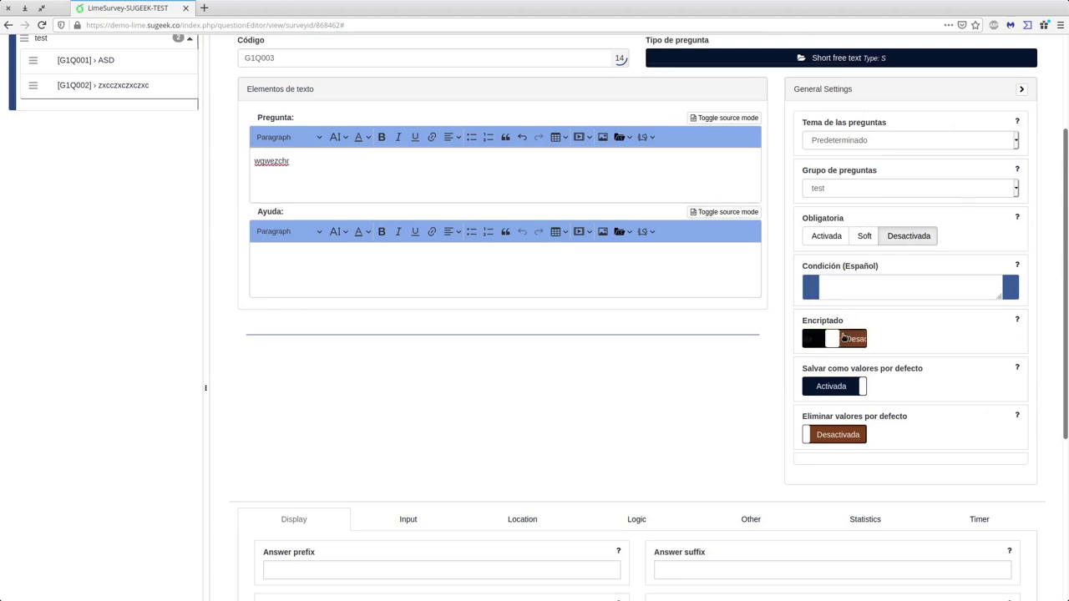
- Change the question type to 5 Point Choice from the single-answer types
click(823, 61)
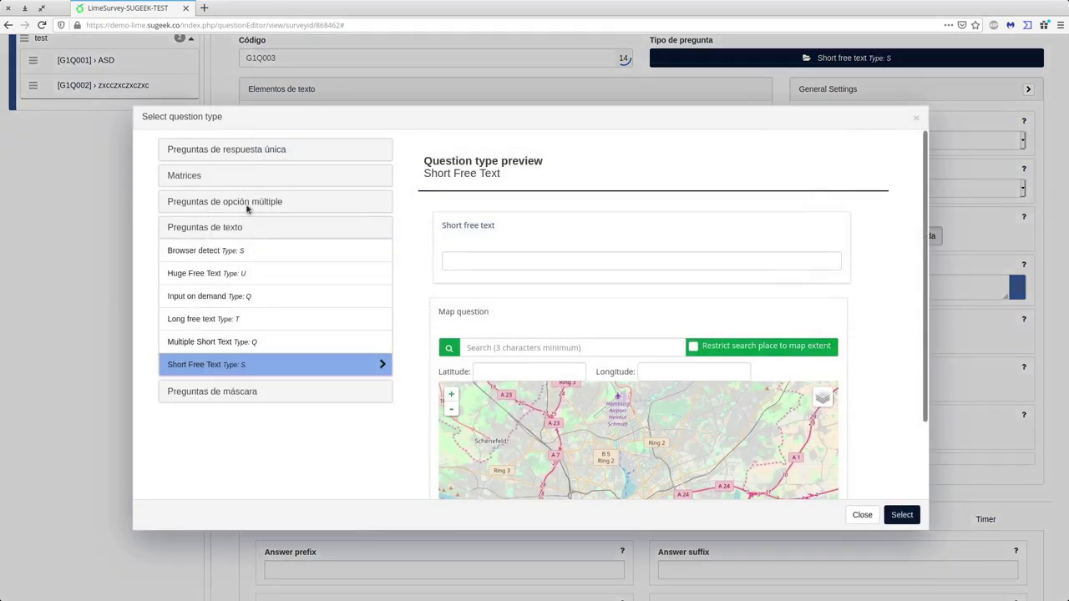
click(179, 153)
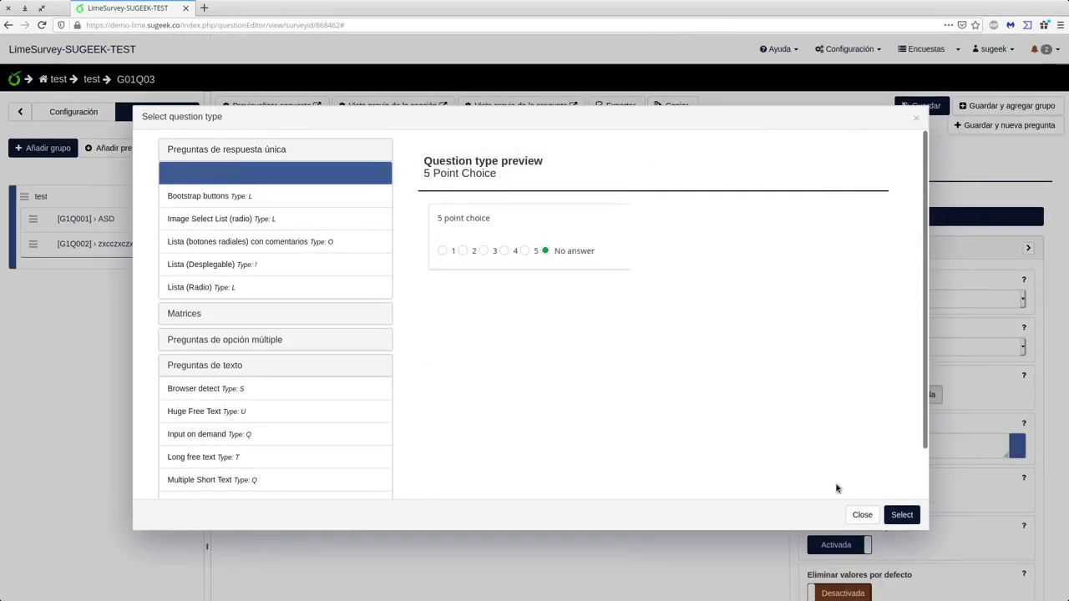
click(899, 514)
scroll(896, 507, down, 3)
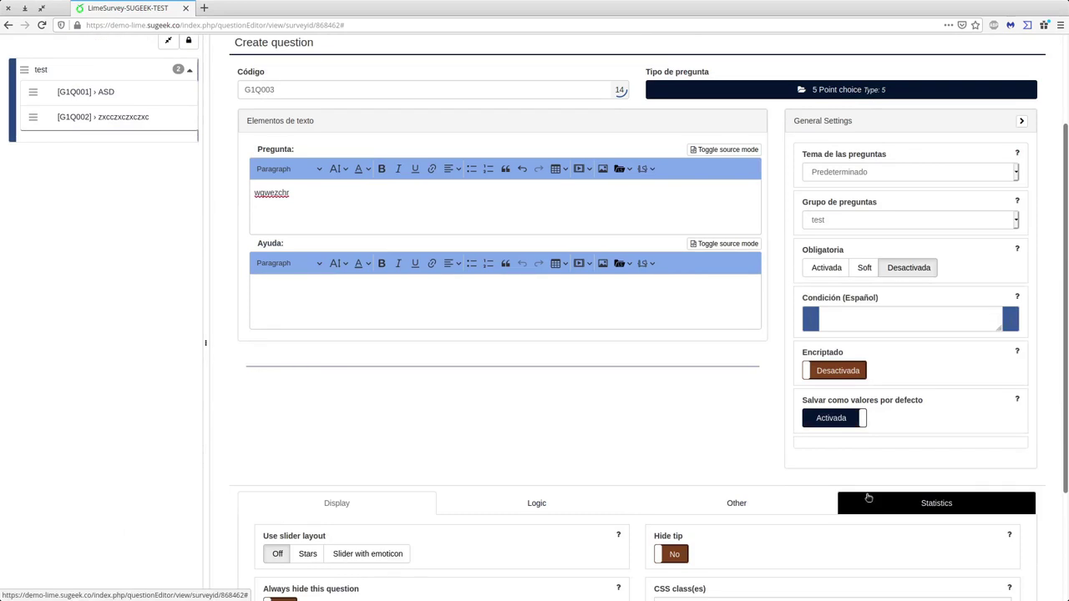
scroll(886, 349, up, 2)
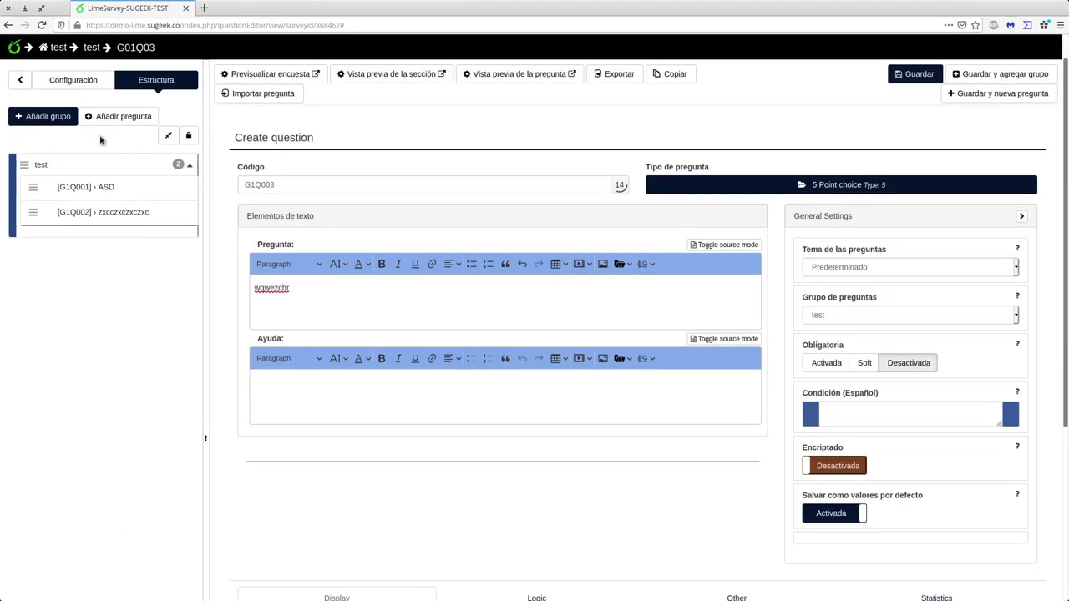
- Show the survey's configuration options beside the form and enable encryption for the question
click(50, 83)
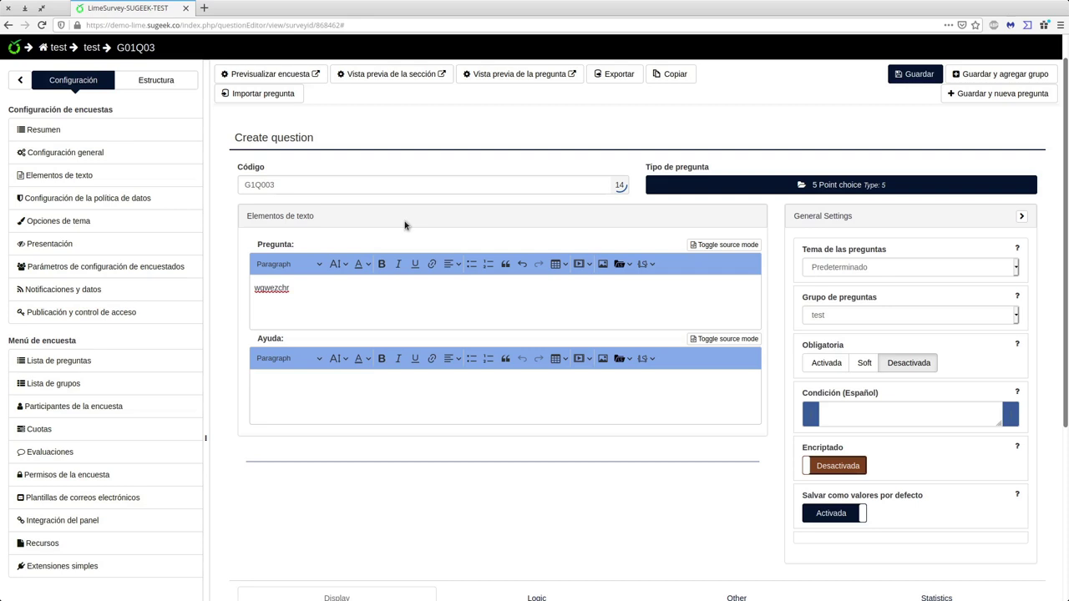
click(811, 466)
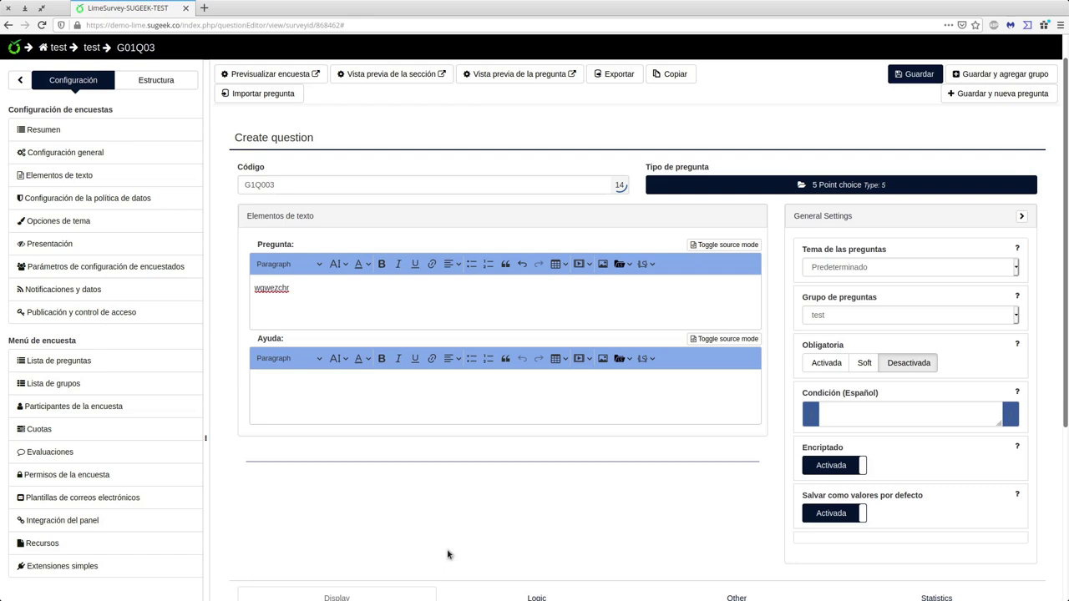
click(827, 466)
click(824, 468)
click(822, 469)
click(822, 469)
- Set the question's slider layout to Slider with emoticon in its display settings
scroll(531, 482, down, 3)
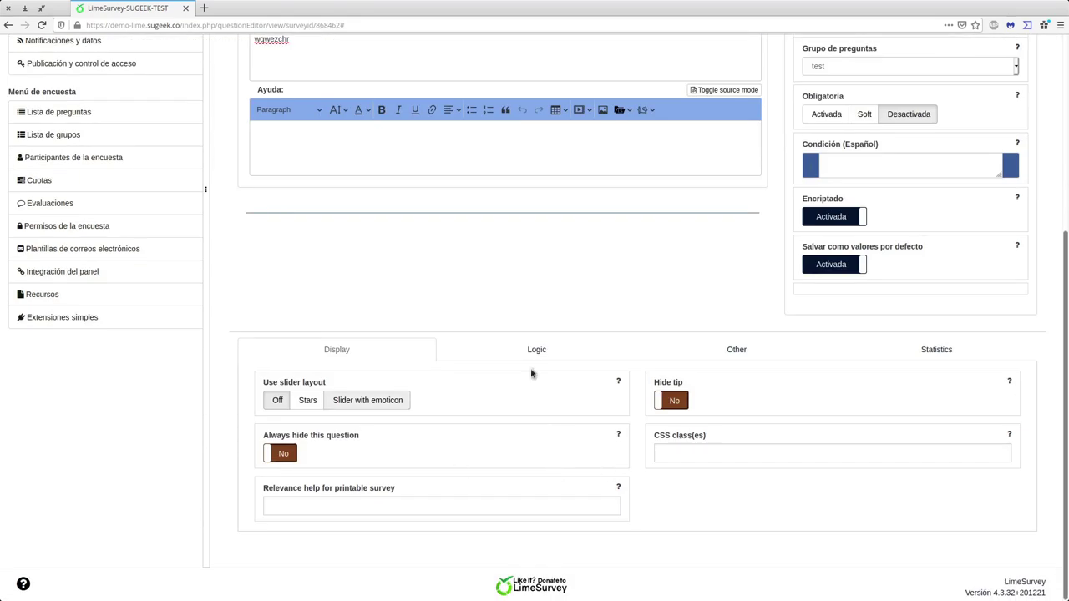
click(306, 401)
click(334, 404)
click(299, 403)
click(338, 402)
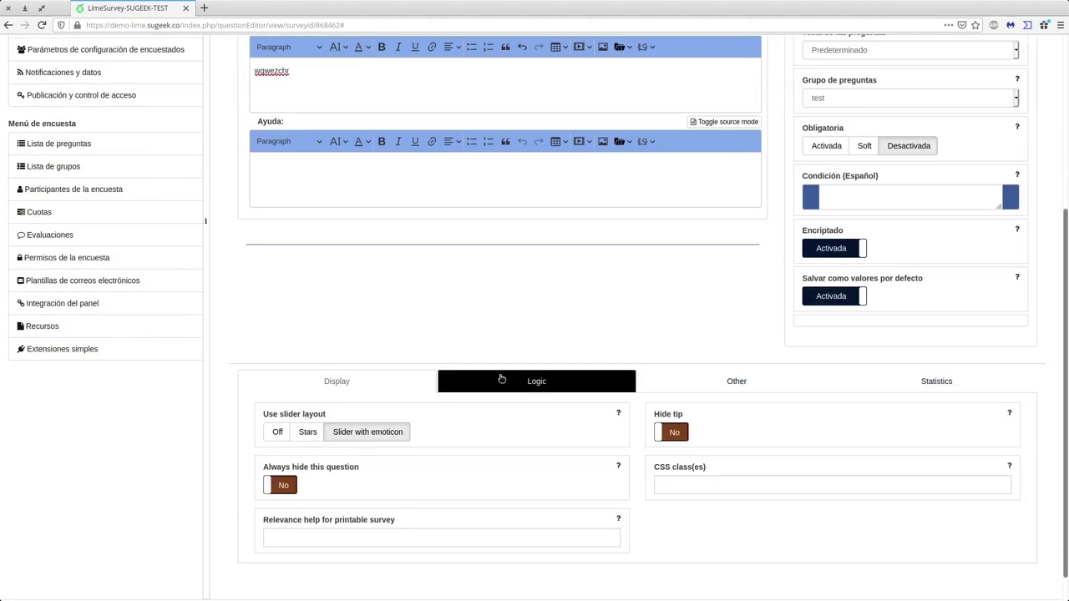
- Examine the question's Logic, Other and Statistics settings and return to its Display settings
click(518, 390)
click(721, 389)
click(867, 440)
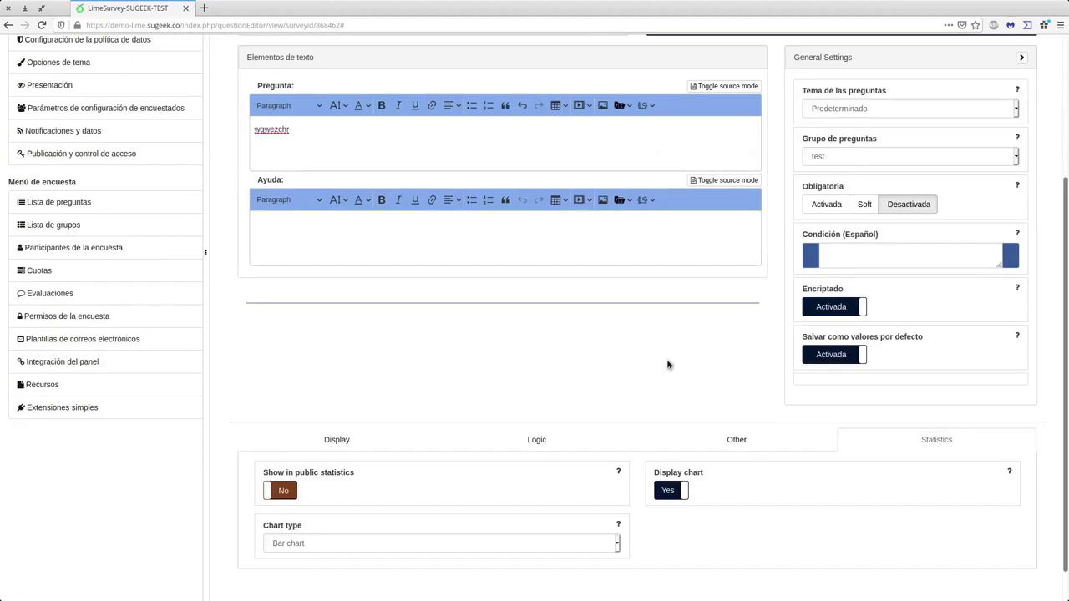
scroll(668, 365, down, 1)
click(382, 402)
click(556, 406)
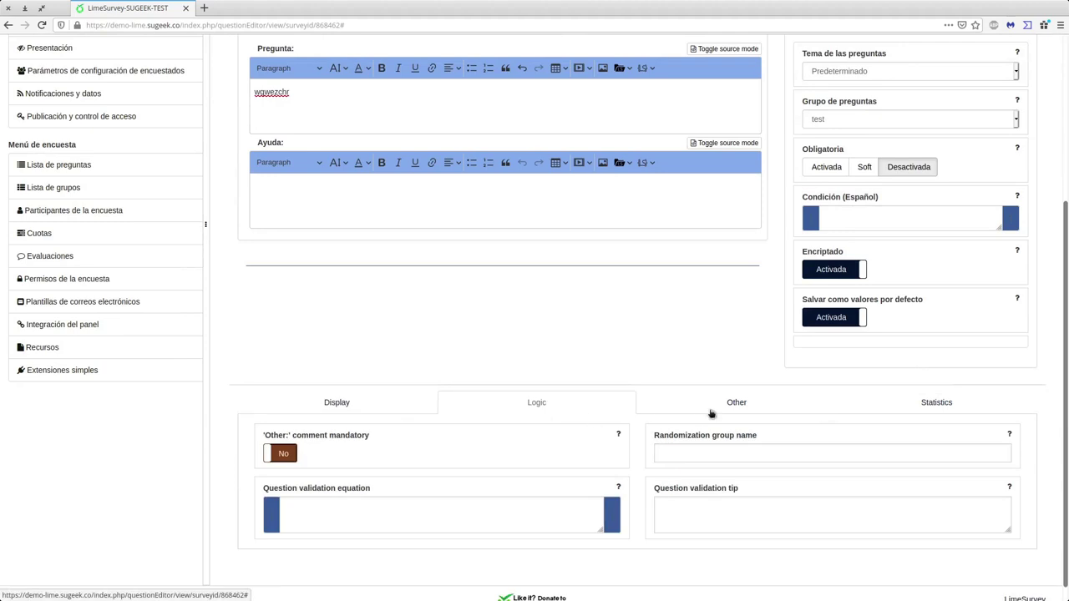
click(704, 414)
click(384, 440)
click(535, 436)
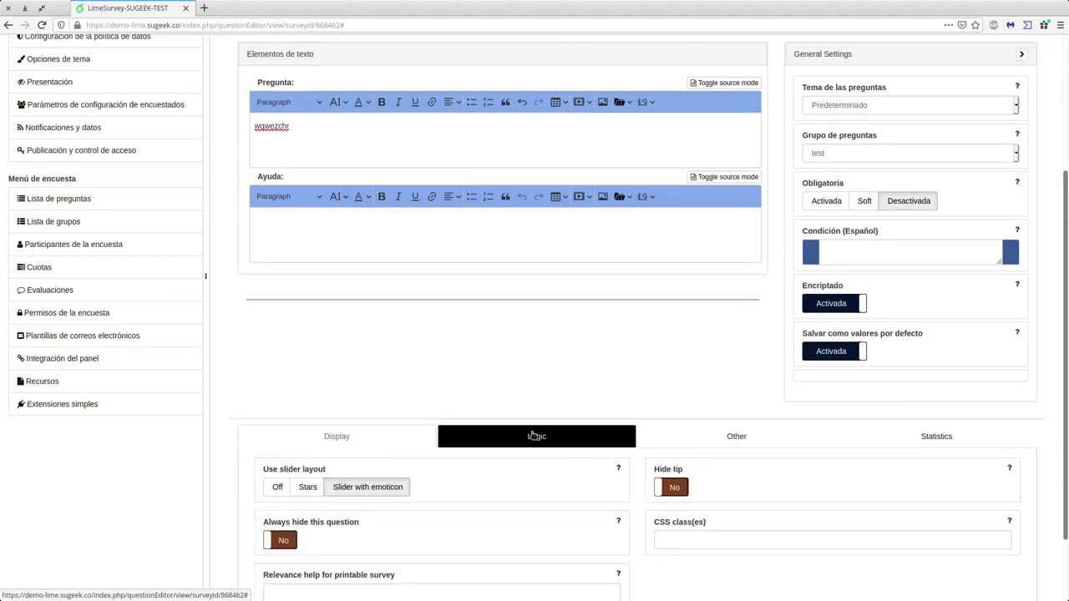
- Save question G1Q003 and show the survey's structure
scroll(535, 436, up, 3)
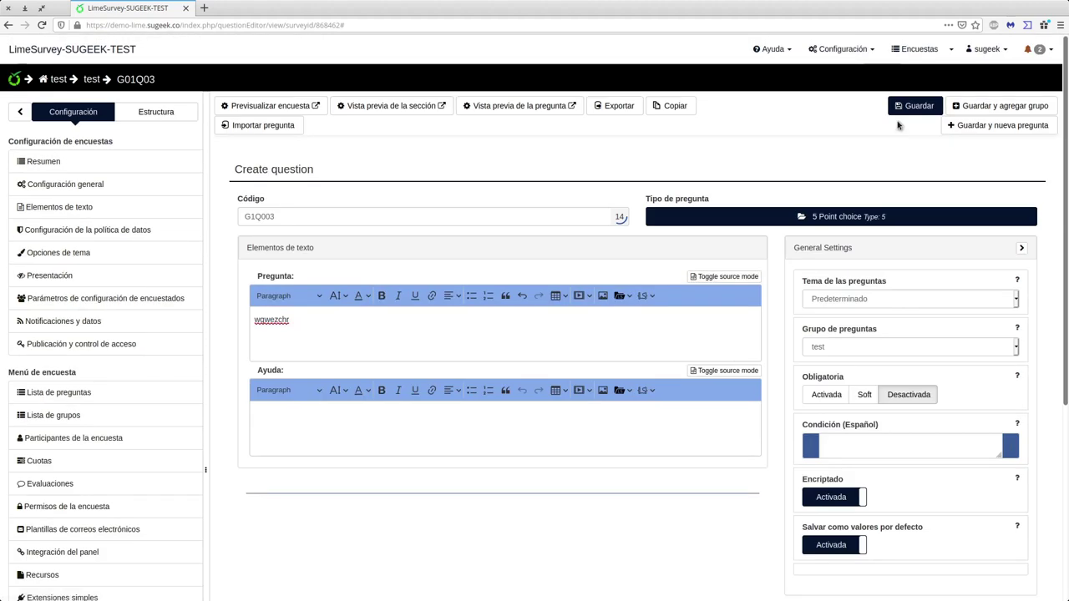
click(912, 107)
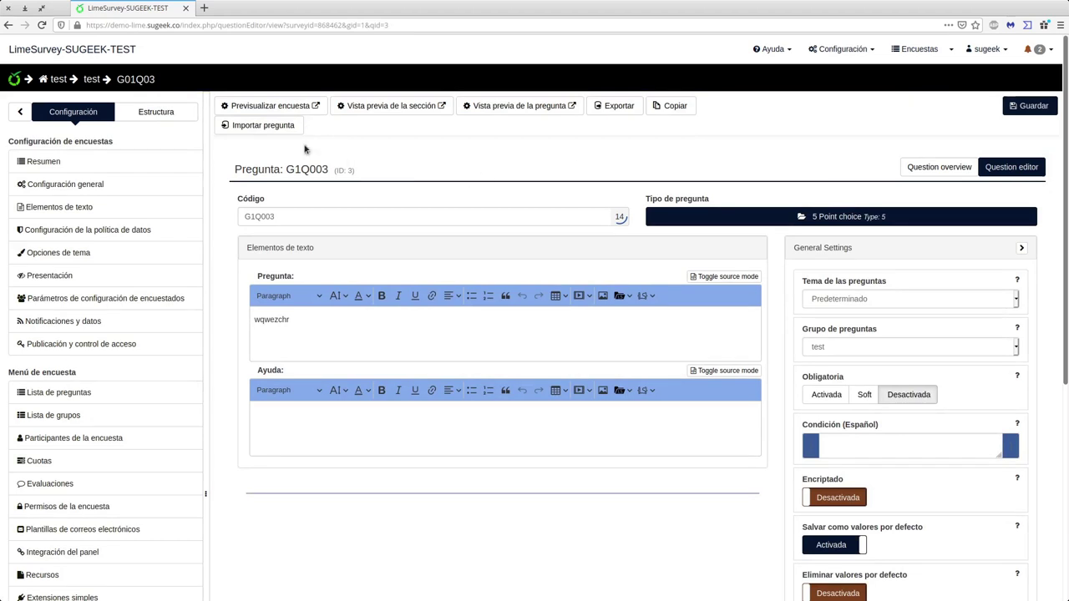
click(158, 112)
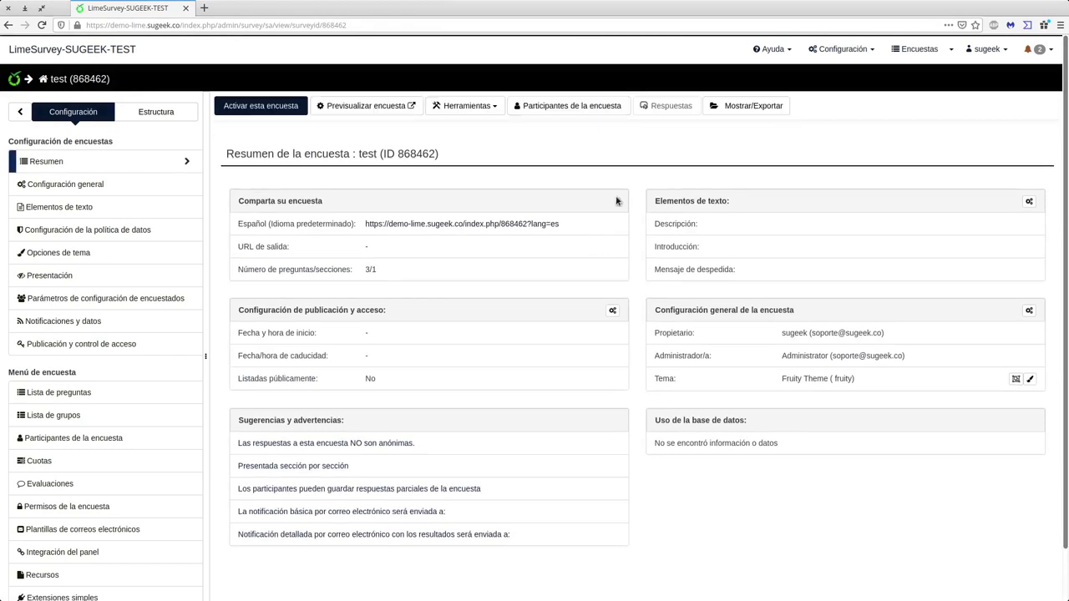
click(158, 114)
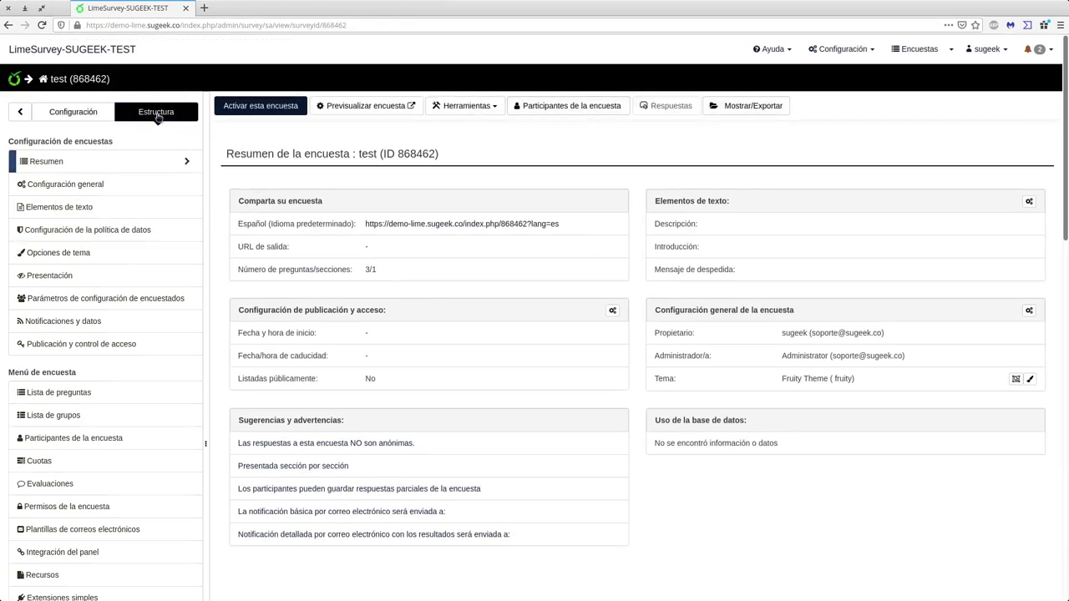
- Open questions G1Q001 and G1Q002, and compare the overview and editor views of G1Q002
click(89, 218)
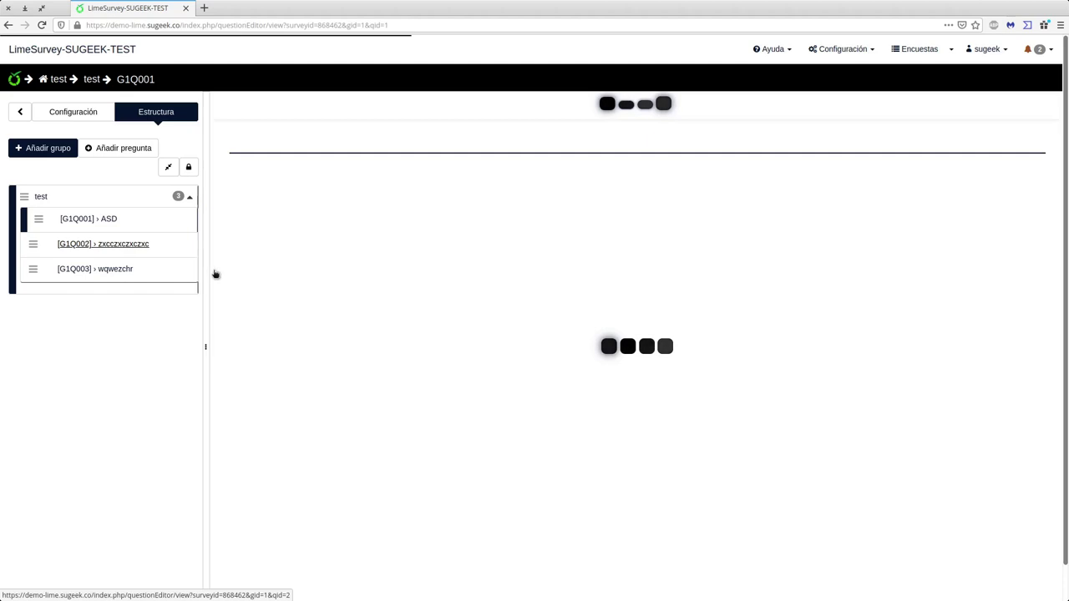
click(130, 244)
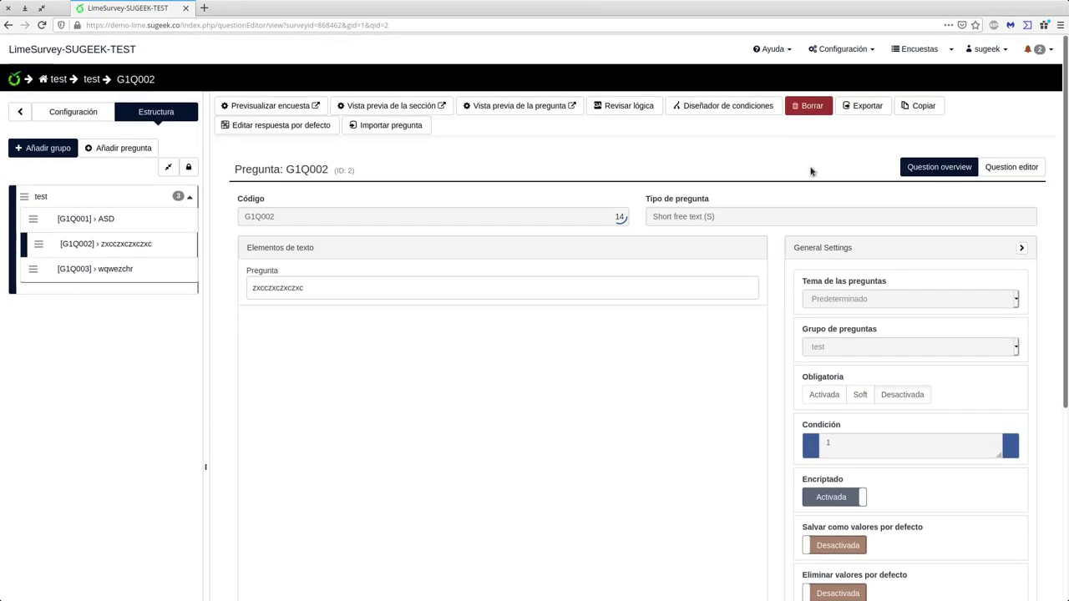
click(998, 171)
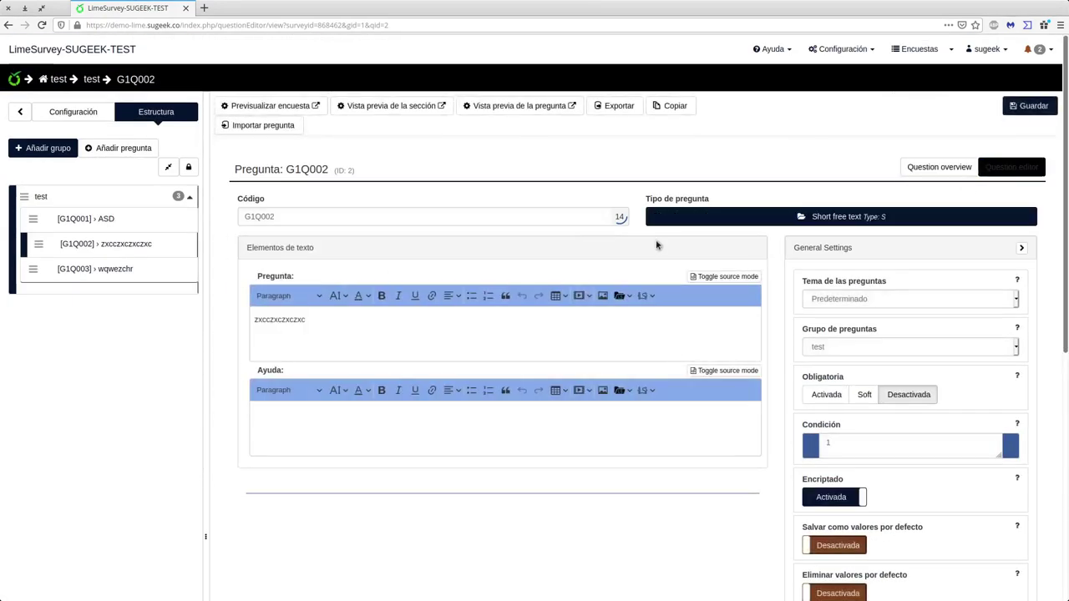
click(909, 165)
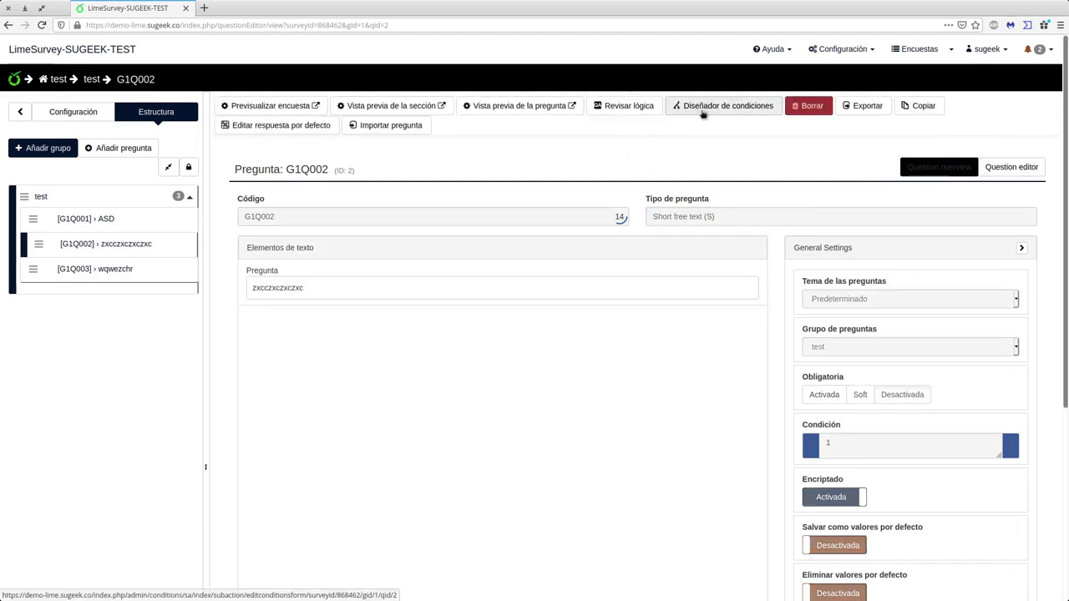
- Open the condition designer for G1Q002 and examine its comparison operators, previous questions and constant answer option
click(697, 107)
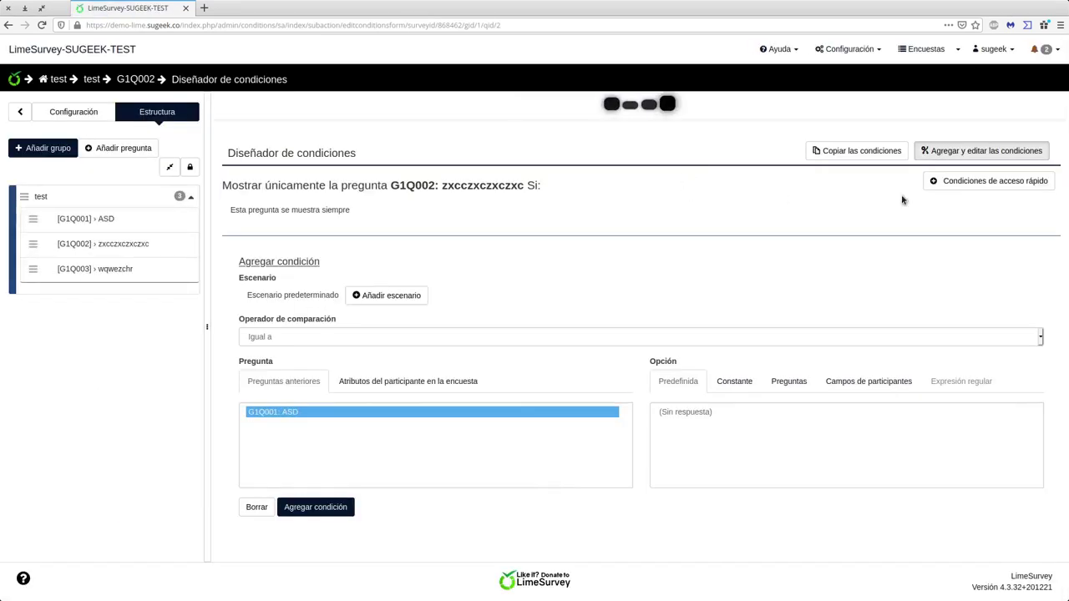
click(350, 338)
click(350, 338)
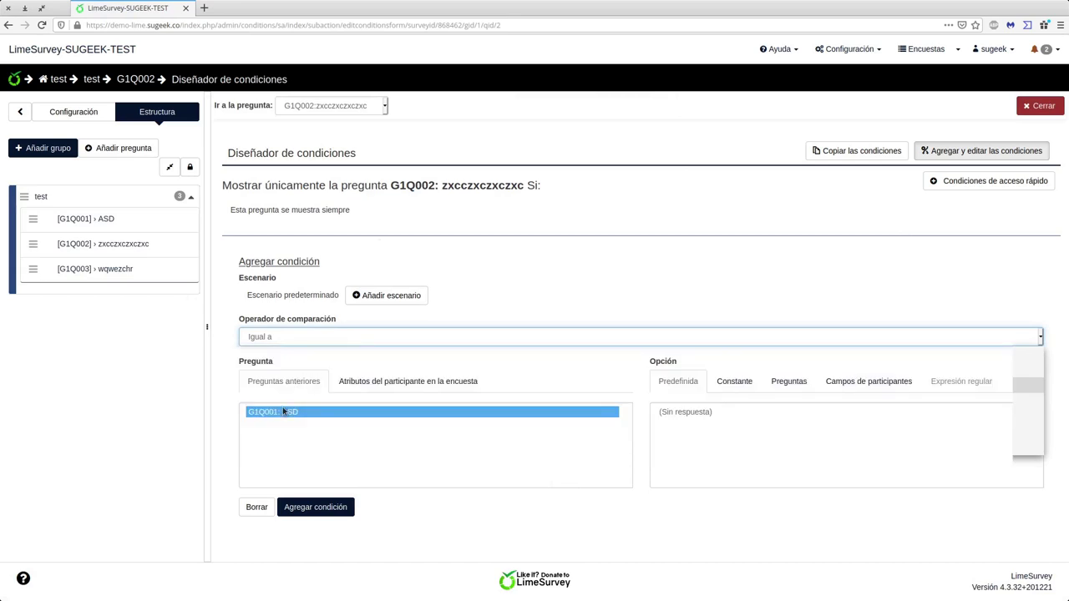
click(537, 410)
click(734, 381)
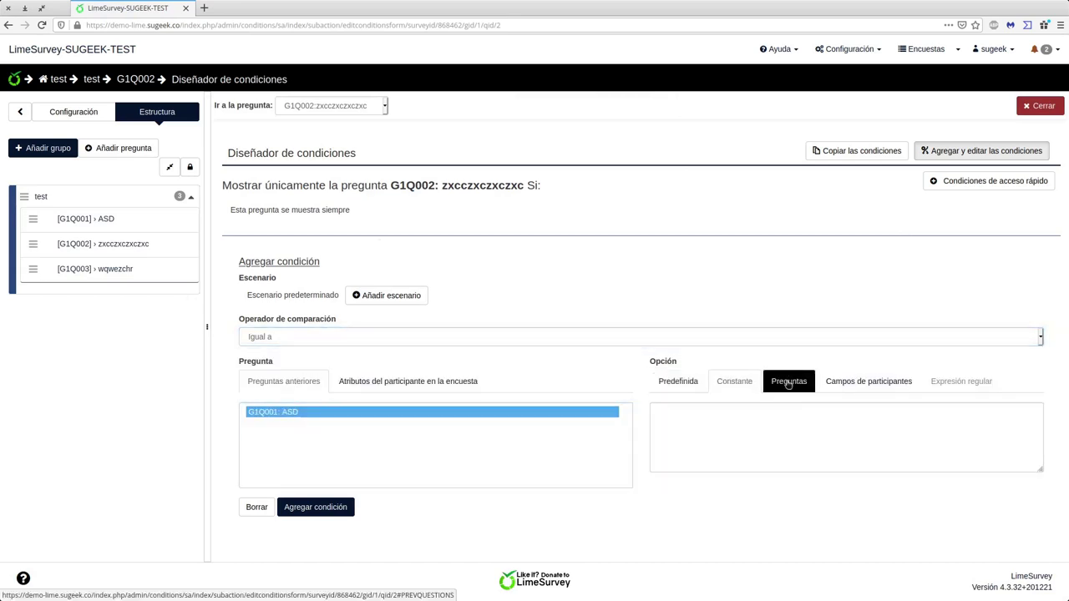
click(675, 421)
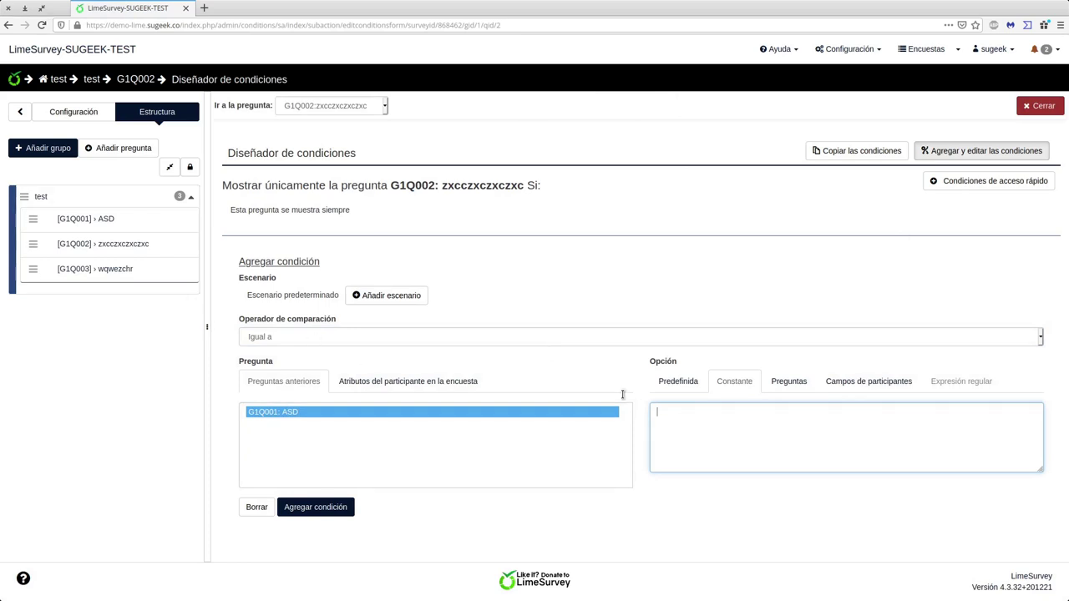
click(432, 336)
click(568, 291)
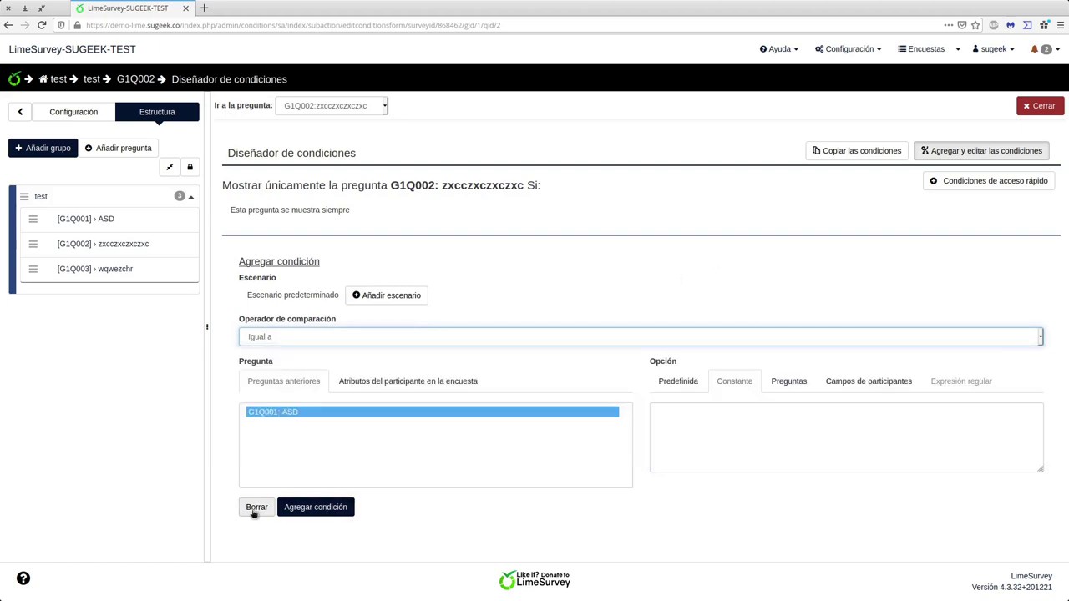
- Close the condition designer and examine the condition field in G1Q002's general settings
click(1040, 106)
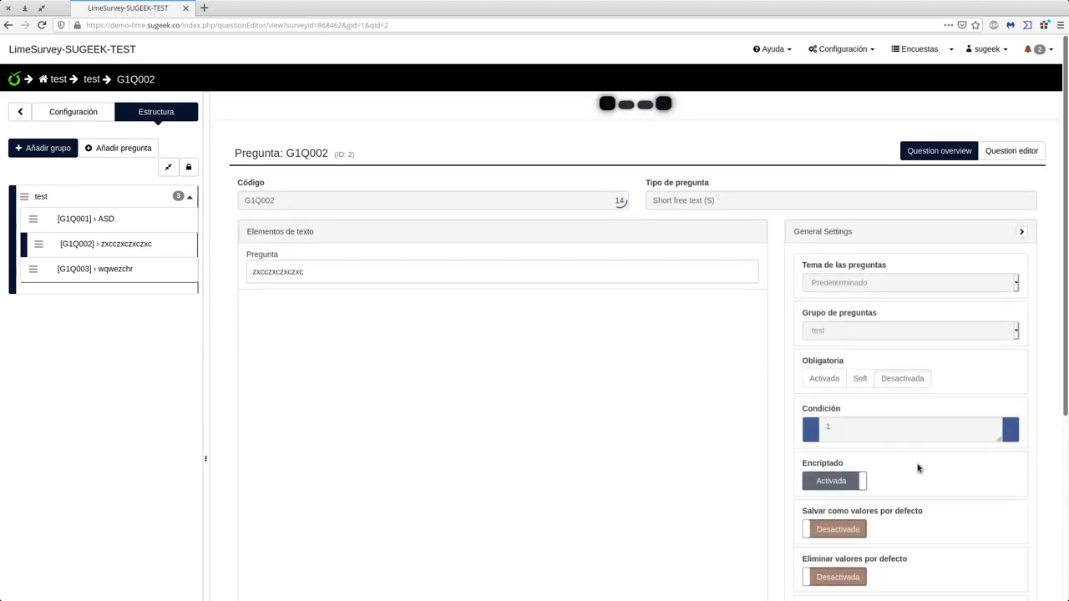
scroll(948, 474, down, 3)
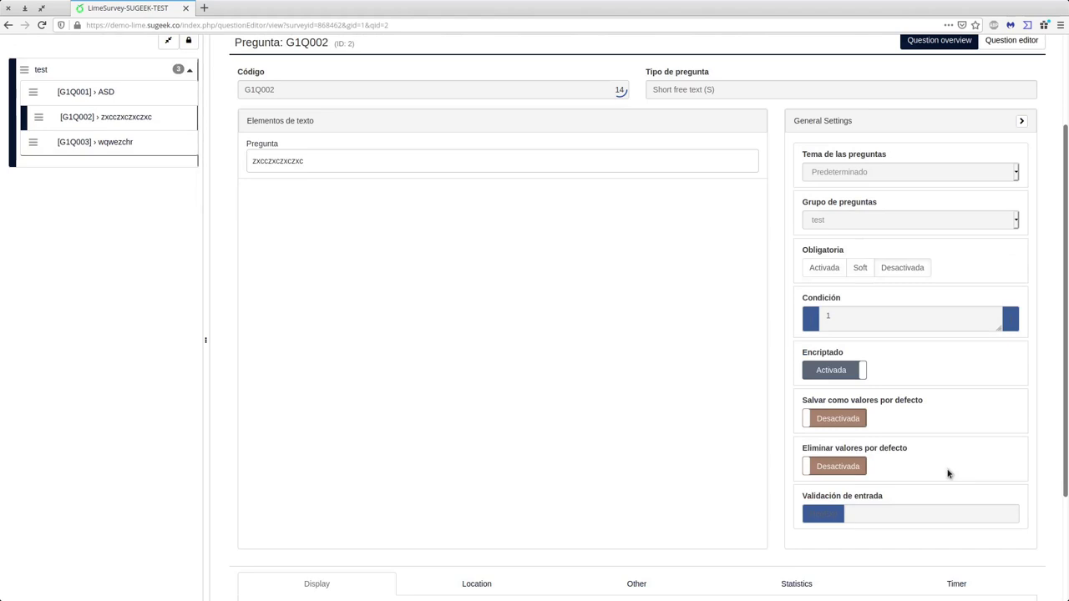
click(872, 318)
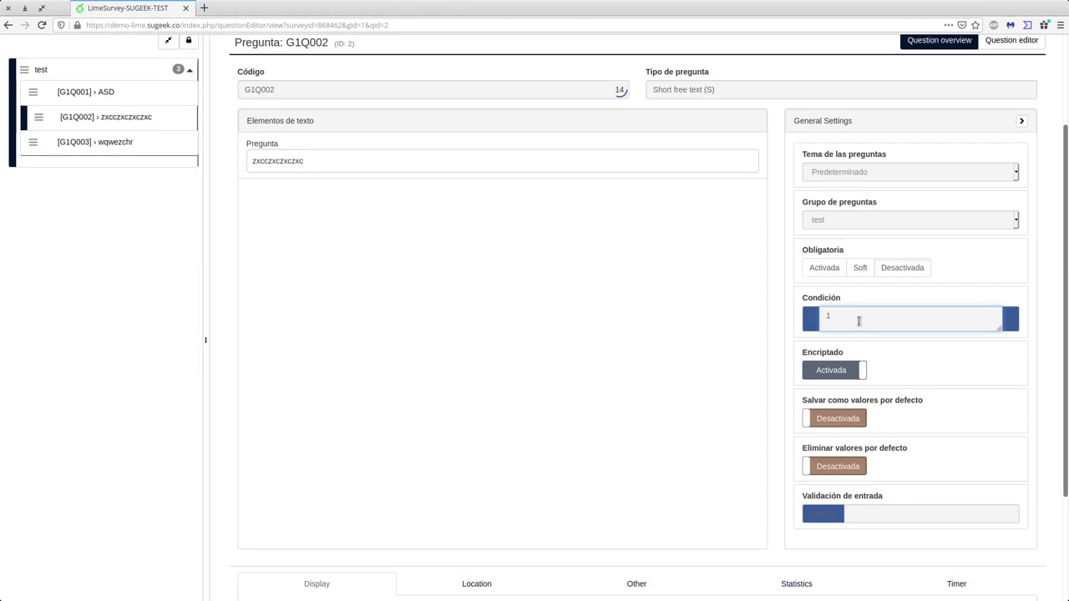
- Review the rest of G1Q002's overview, including its Display settings, and return to the administration home page
scroll(539, 361, down, 1)
scroll(527, 356, up, 2)
scroll(526, 356, down, 4)
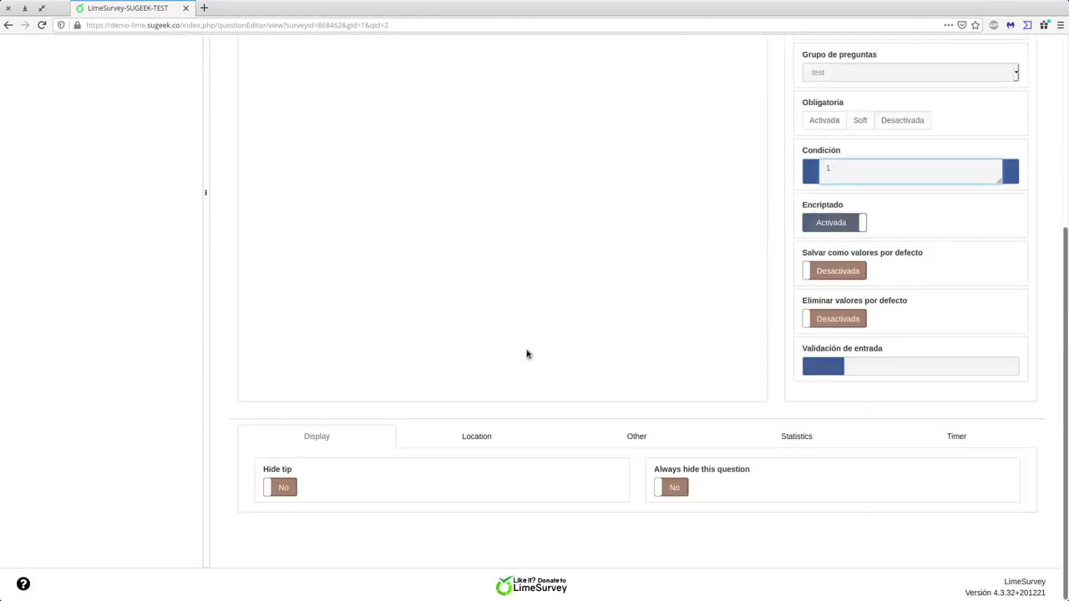
scroll(668, 406, up, 1)
scroll(668, 406, up, 3)
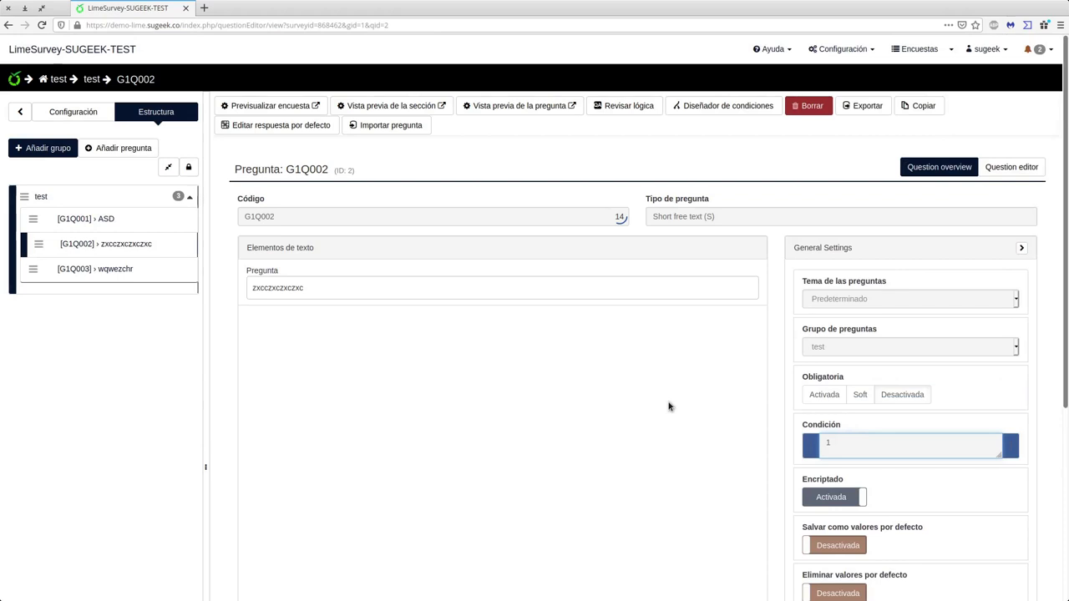
click(93, 54)
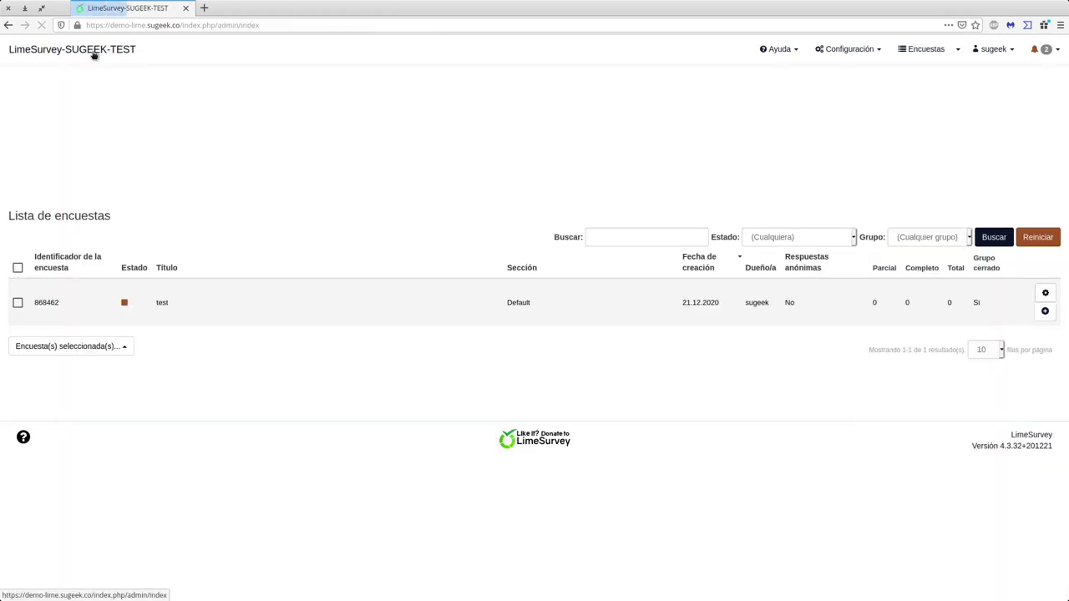